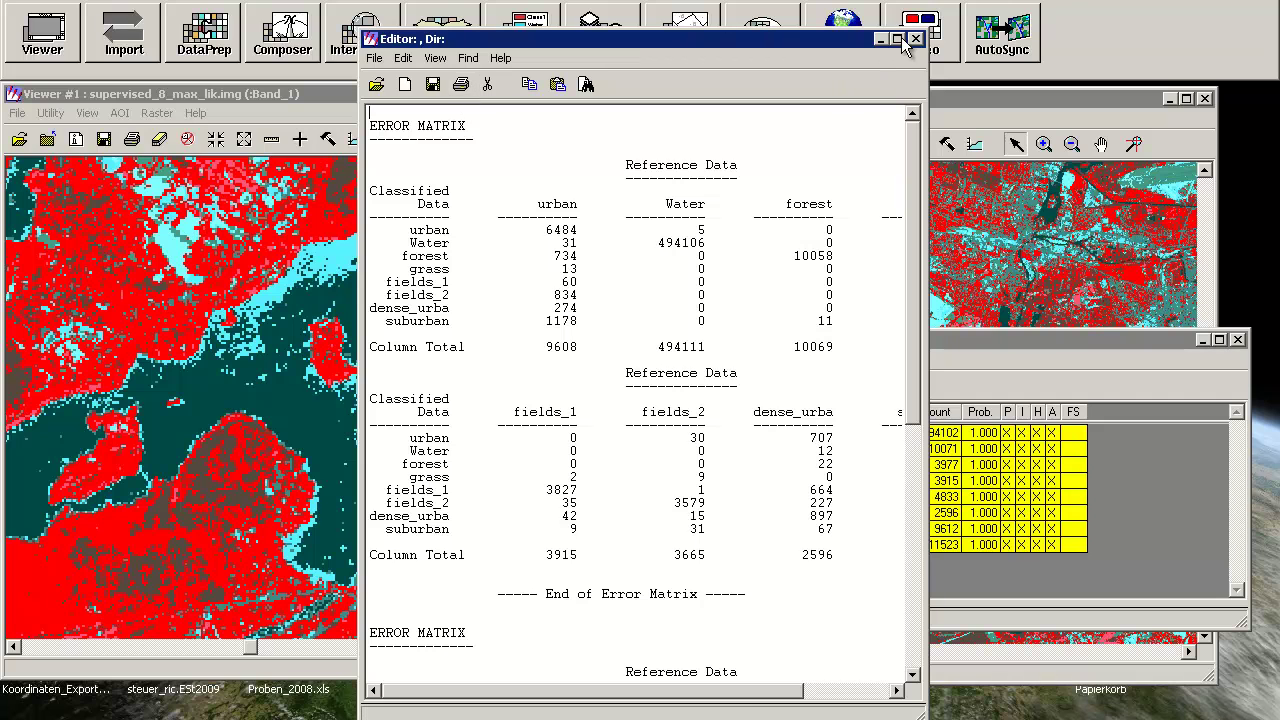
# Step: Maximize the error matrix report and examine counts such as urban/Water 5 and Water/Water 494106
pyautogui.click(898, 39)
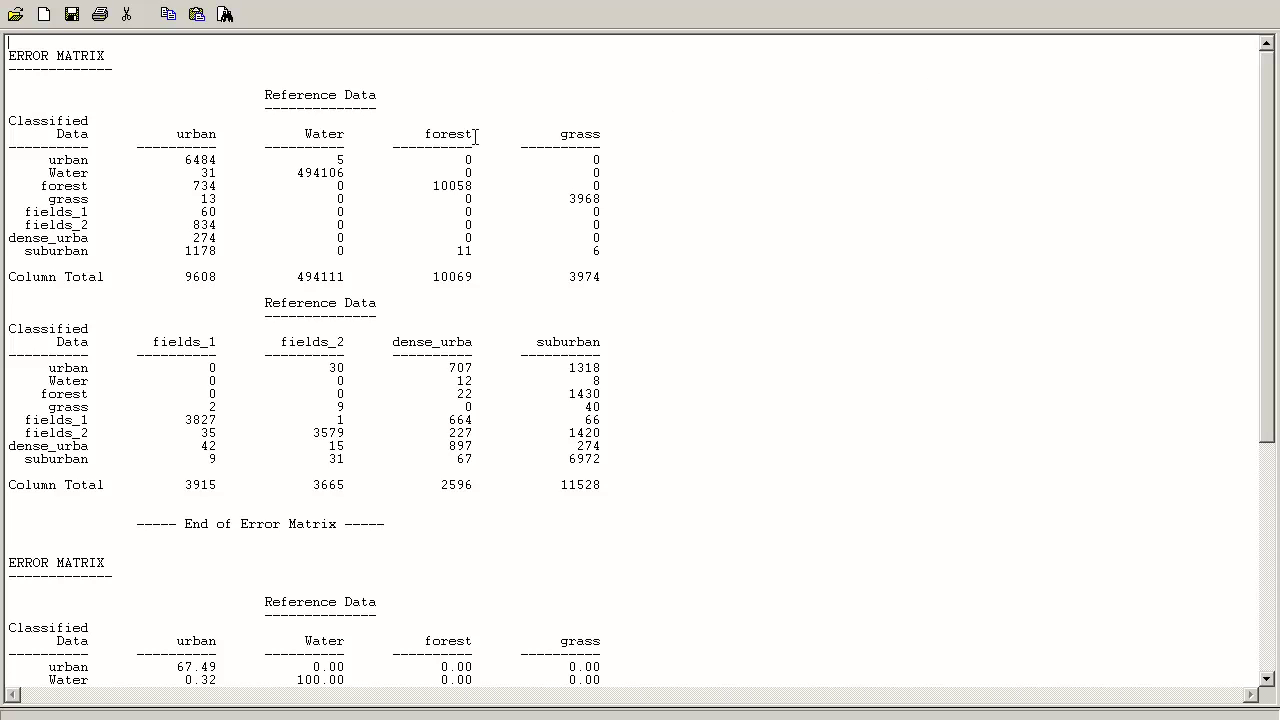
pyautogui.moveTo(288, 156); pyautogui.dragTo(340, 165)
pyautogui.click(346, 160)
pyautogui.press('BackSpace')
pyautogui.write('5')
pyautogui.moveTo(298, 172); pyautogui.dragTo(344, 174)
pyautogui.click(343, 172)
pyautogui.moveTo(90, 160); pyautogui.dragTo(48, 160)
pyautogui.click(48, 160)
pyautogui.scroll(-1, 1268, 200)
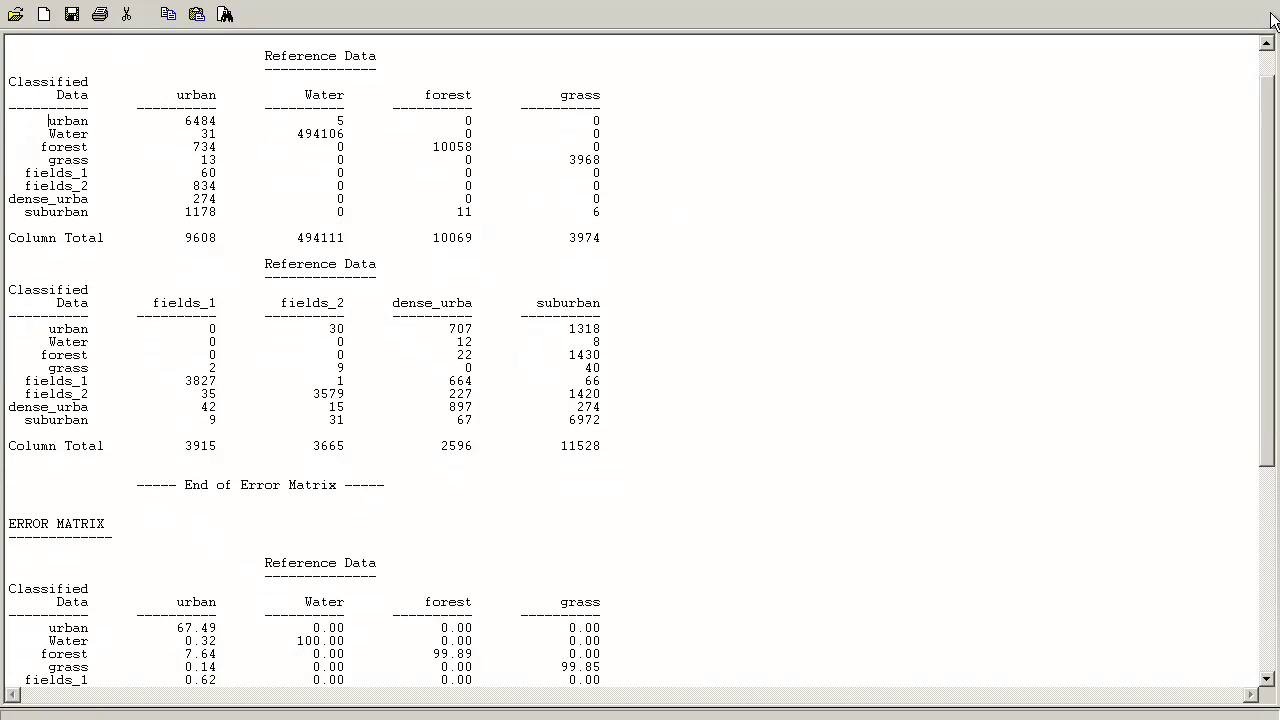
# Step: Restore the report window, move it to the left, and dismiss the completed contingency job
pyautogui.doubleClick(790, 36)
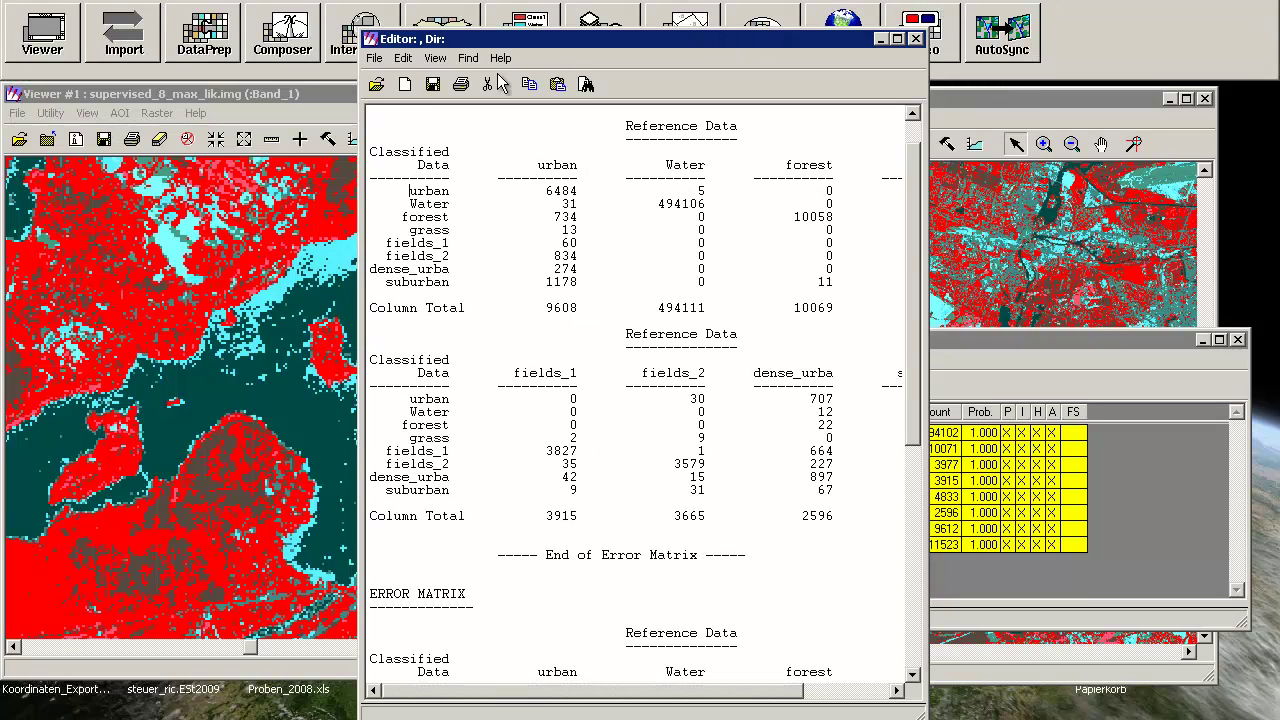
pyautogui.moveTo(386, 47); pyautogui.dragTo(46, 51)
pyautogui.click(686, 317)
pyautogui.click(556, 397)
# Step: Run a contingency matrix on the super_8 signatures with the Maximum Likelihood parametric rule
pyautogui.moveTo(703, 345); pyautogui.dragTo(855, 315)
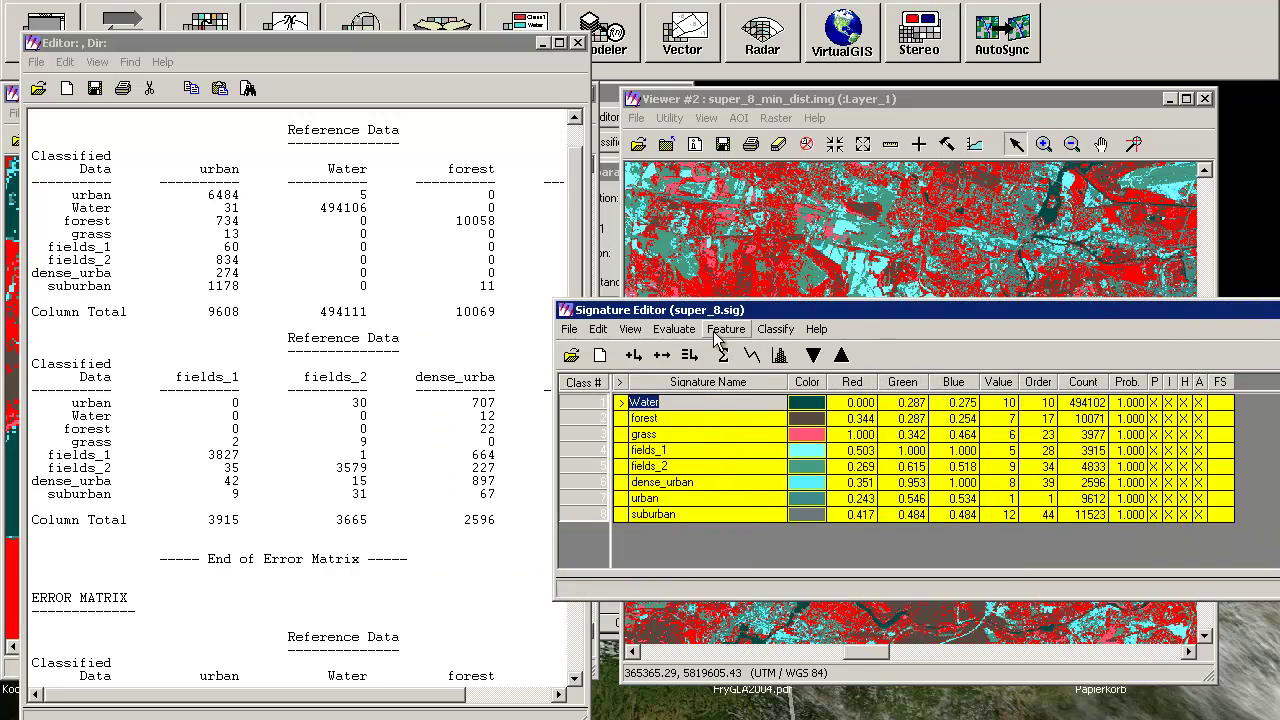
pyautogui.click(664, 331)
pyautogui.click(703, 366)
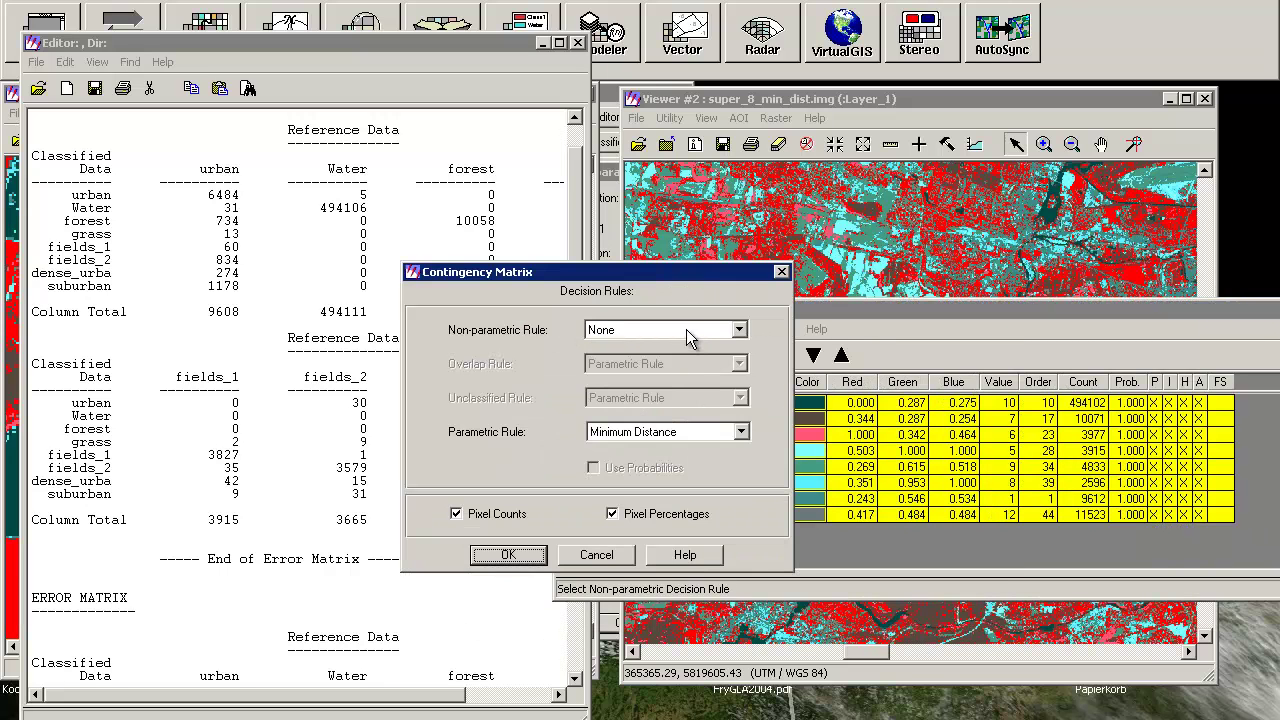
pyautogui.click(640, 432)
pyautogui.click(640, 451)
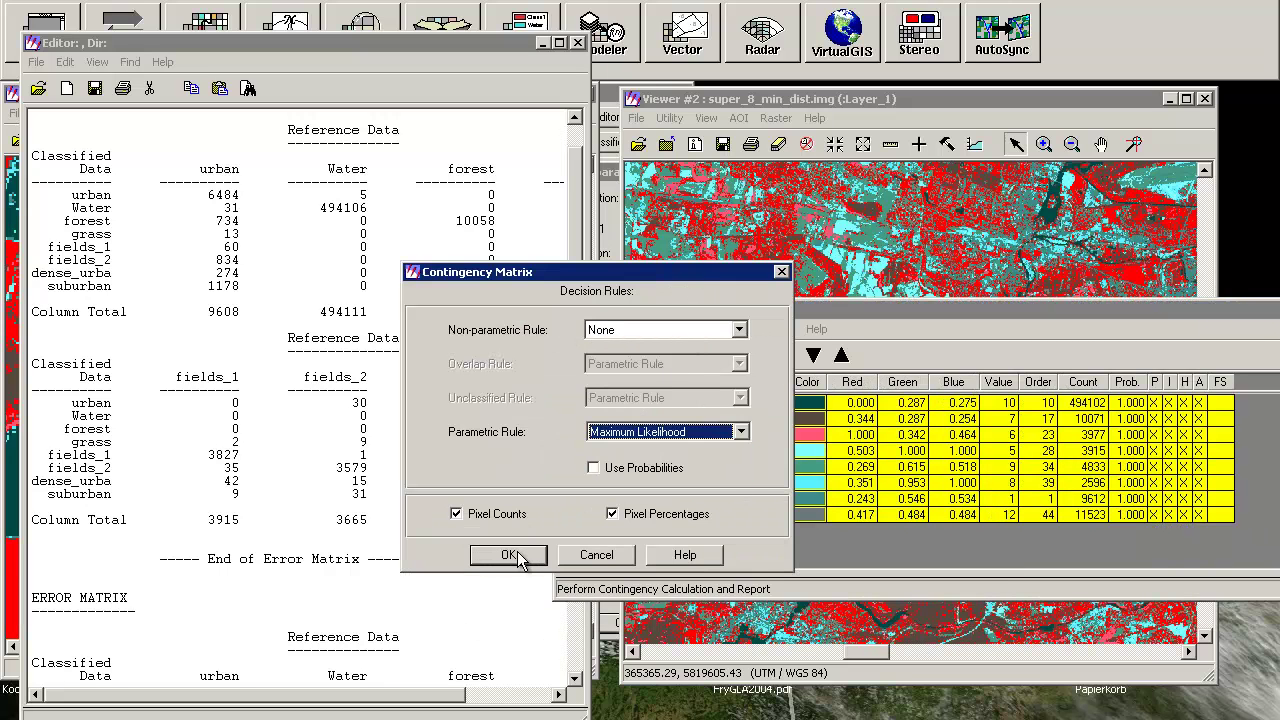
pyautogui.click(515, 557)
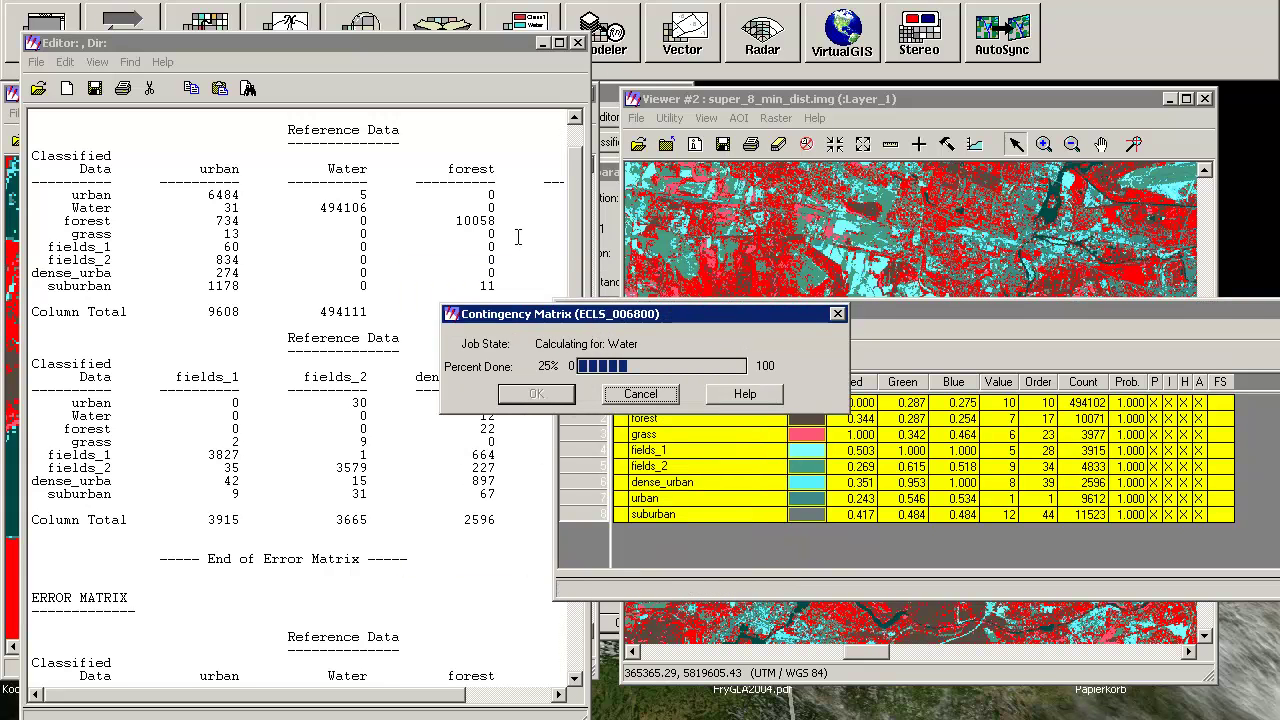
# Step: Bring the new error matrix report forward and scroll through its values
pyautogui.click(373, 40)
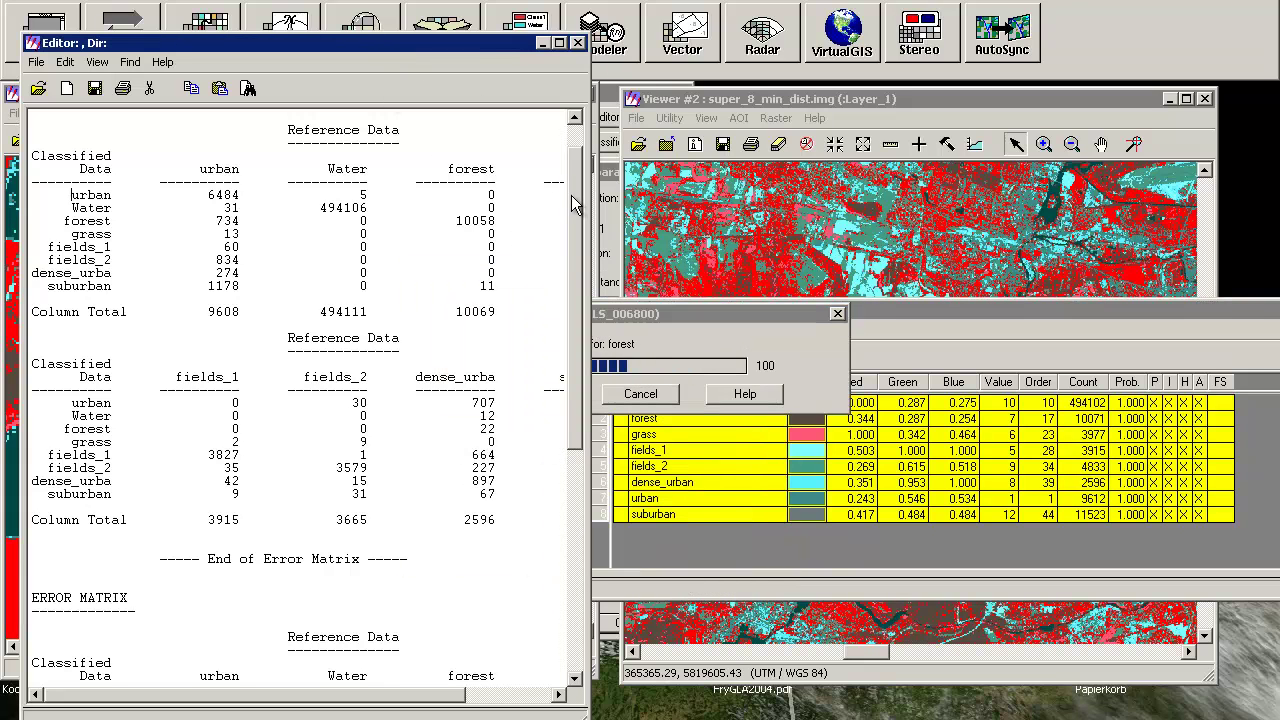
pyautogui.scroll(-1, 578, 210)
pyautogui.moveTo(578, 210); pyautogui.dragTo(572, 417)
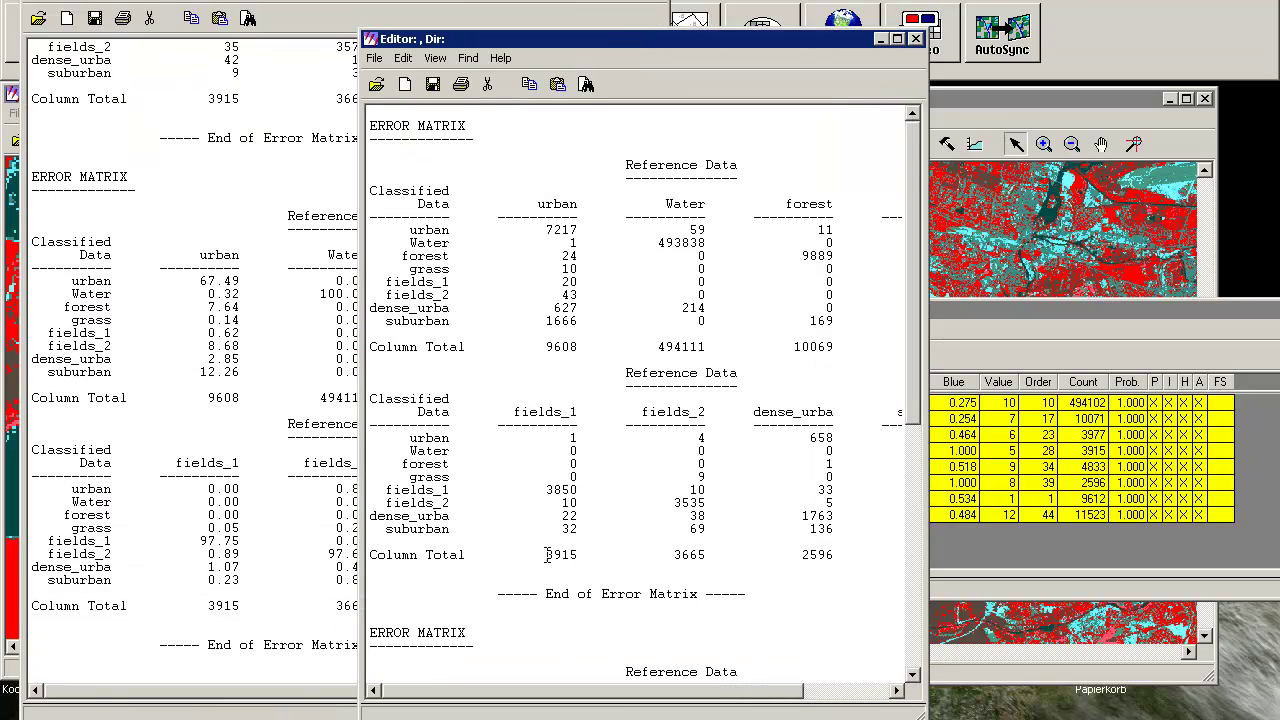
# Step: Bring the earlier percentage report forward and widen it to show all class columns
pyautogui.moveTo(31, 605); pyautogui.dragTo(287, 605)
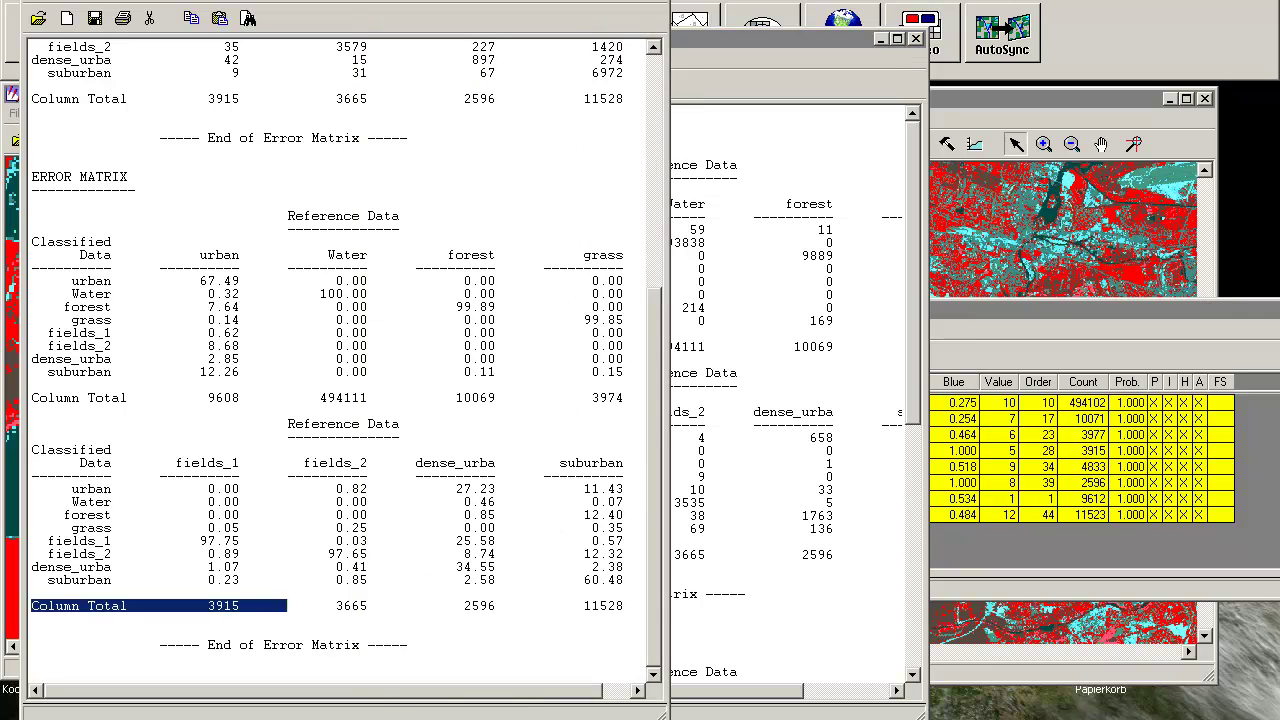
pyautogui.moveTo(664, 714); pyautogui.dragTo(836, 710)
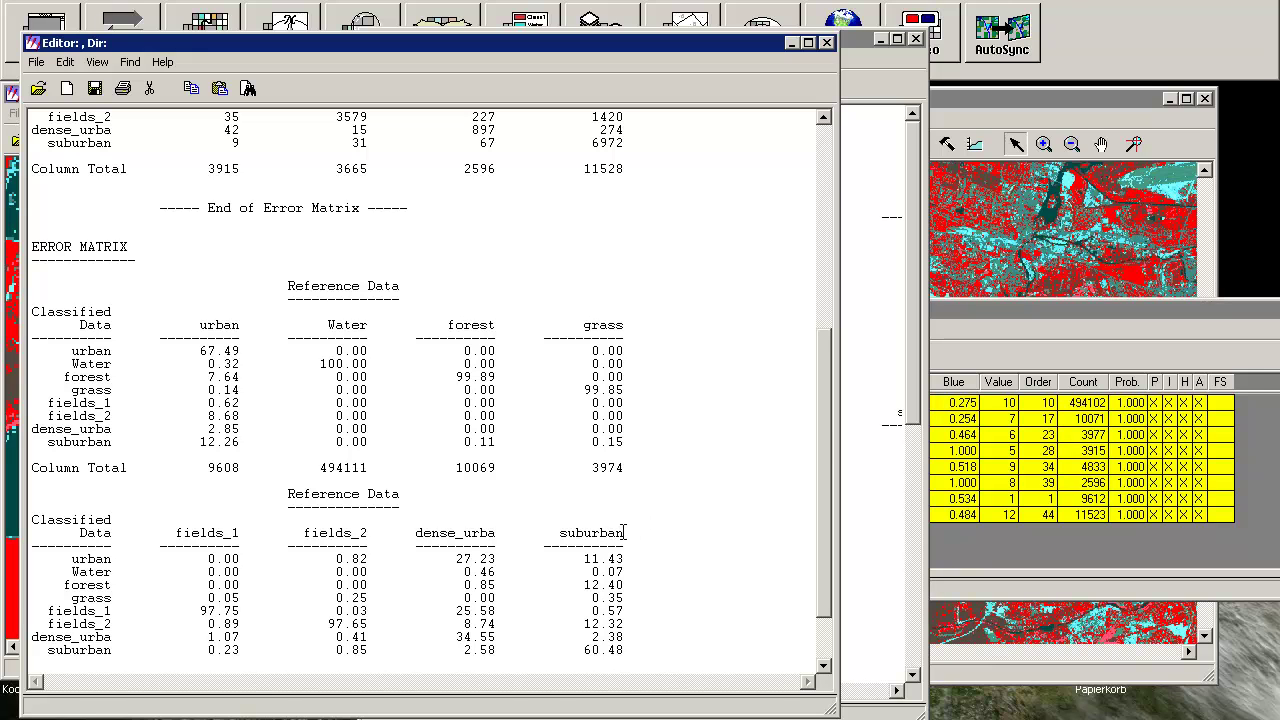
pyautogui.moveTo(826, 332); pyautogui.dragTo(791, 413)
pyautogui.scroll(-2, 791, 413)
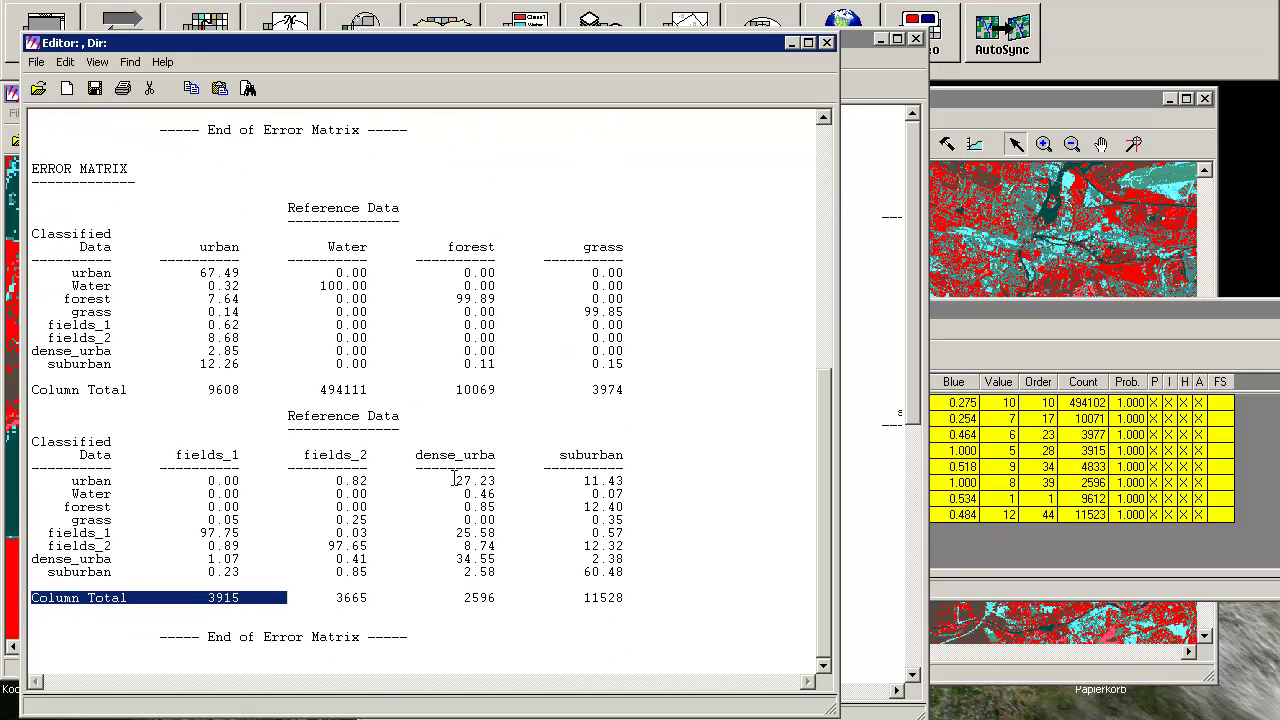
# Step: Inspect the urban row percentages, including urban/dense_urba 27.23, then raise the count-based report
pyautogui.moveTo(455, 478); pyautogui.dragTo(499, 484)
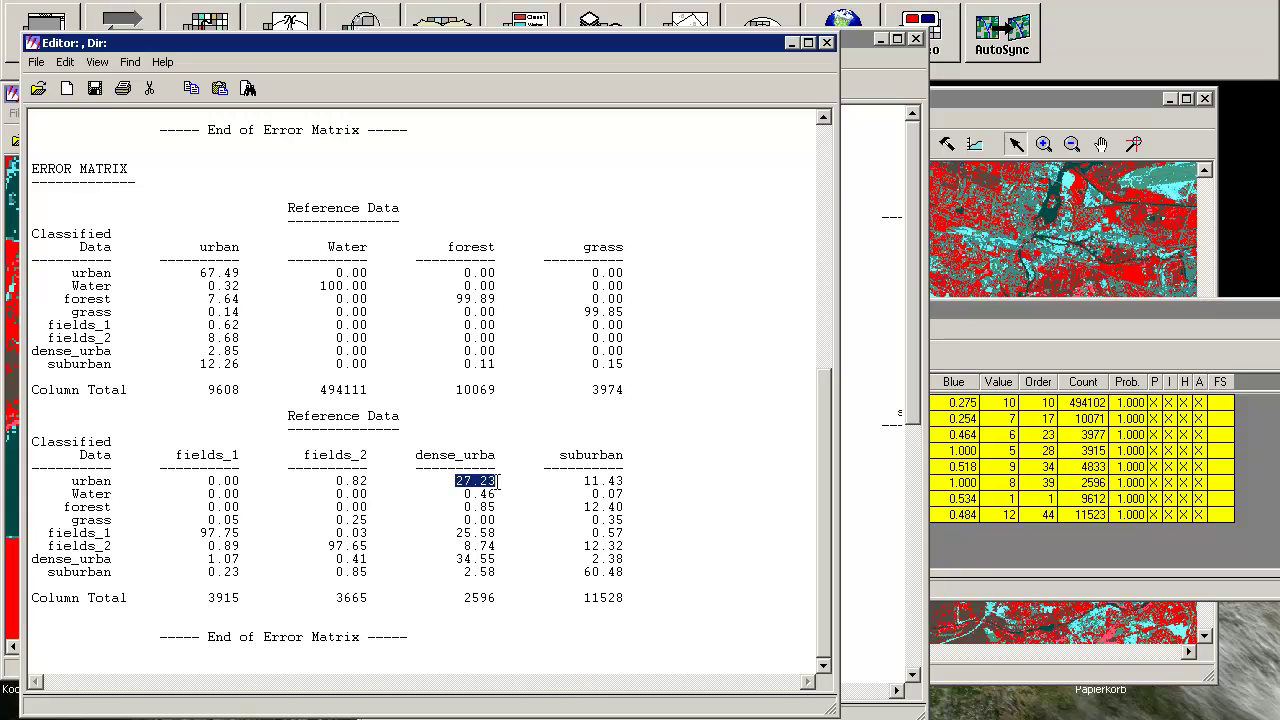
pyautogui.click(496, 481)
pyautogui.tripleClick(499, 481)
pyautogui.click(499, 481)
pyautogui.click(857, 42)
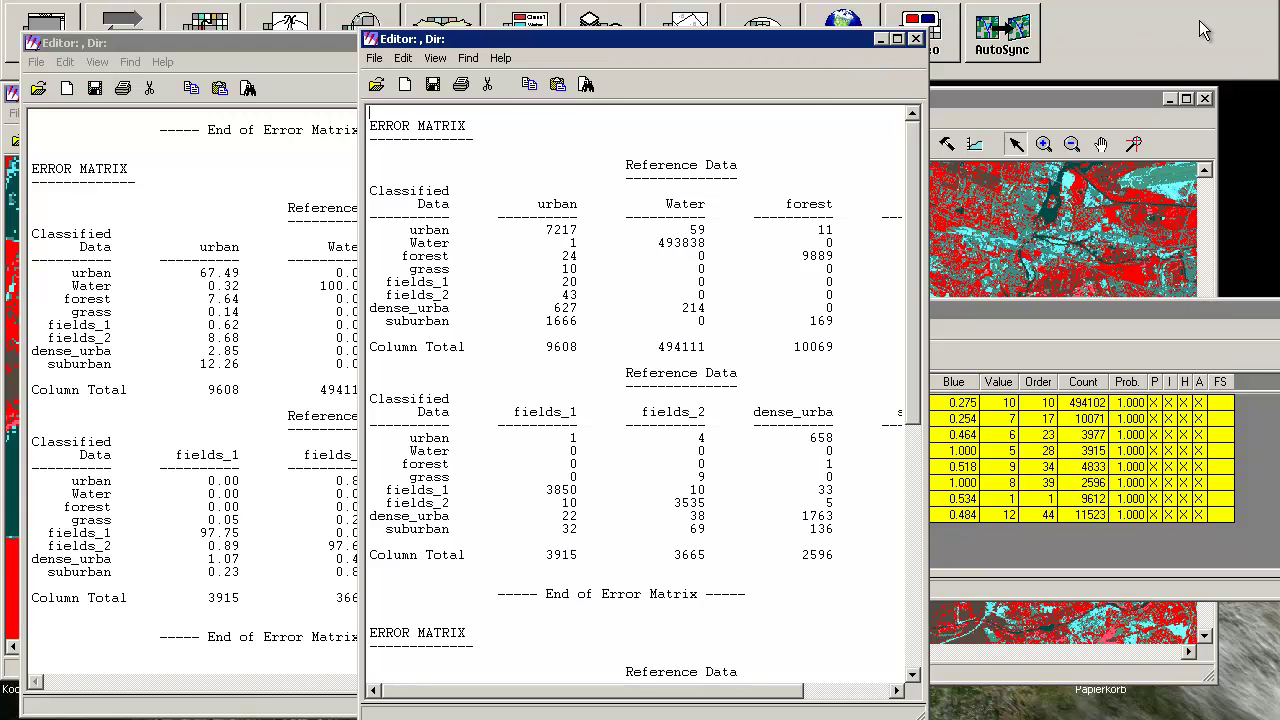
# Step: Place the new report on the right and inspect its urban-to-grass count rows
pyautogui.moveTo(1200, 20); pyautogui.dragTo(1198, 20)
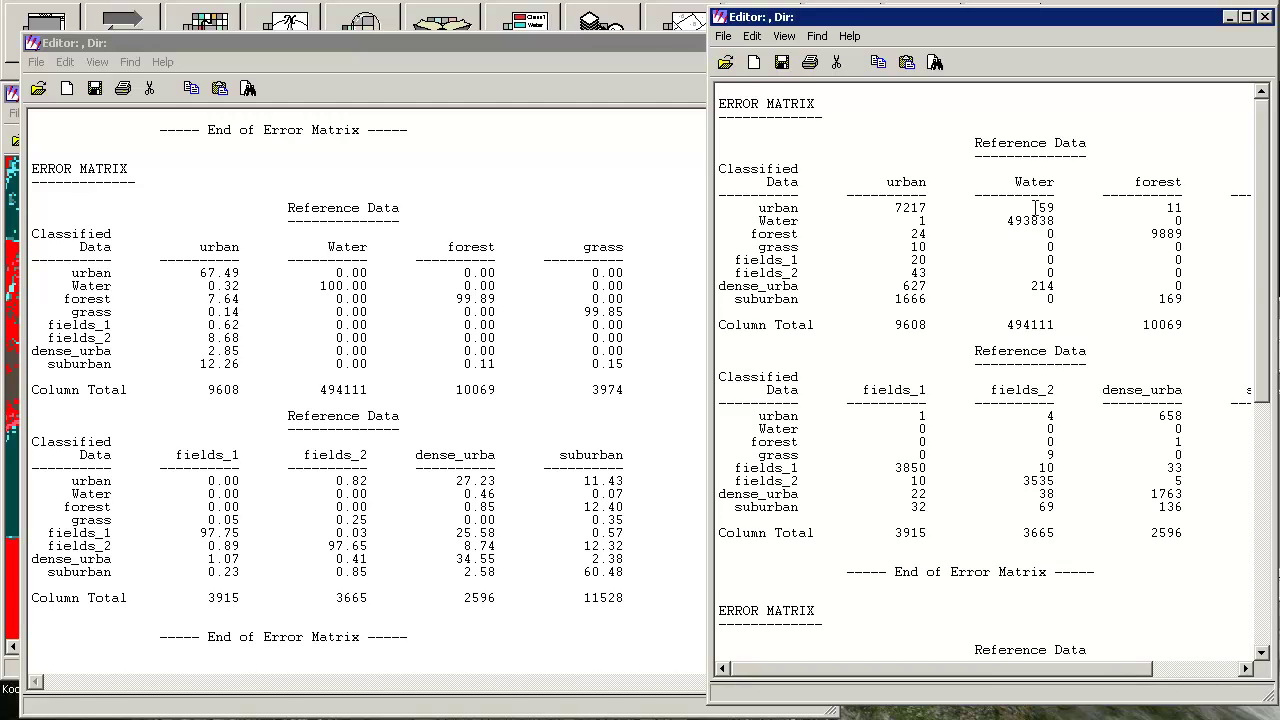
pyautogui.moveTo(1035, 207); pyautogui.dragTo(1053, 286)
pyautogui.click(1031, 286)
# Step: Go to the new report's percentage matrix and examine the dense_urba agreement value 67.91
pyautogui.click(1262, 490)
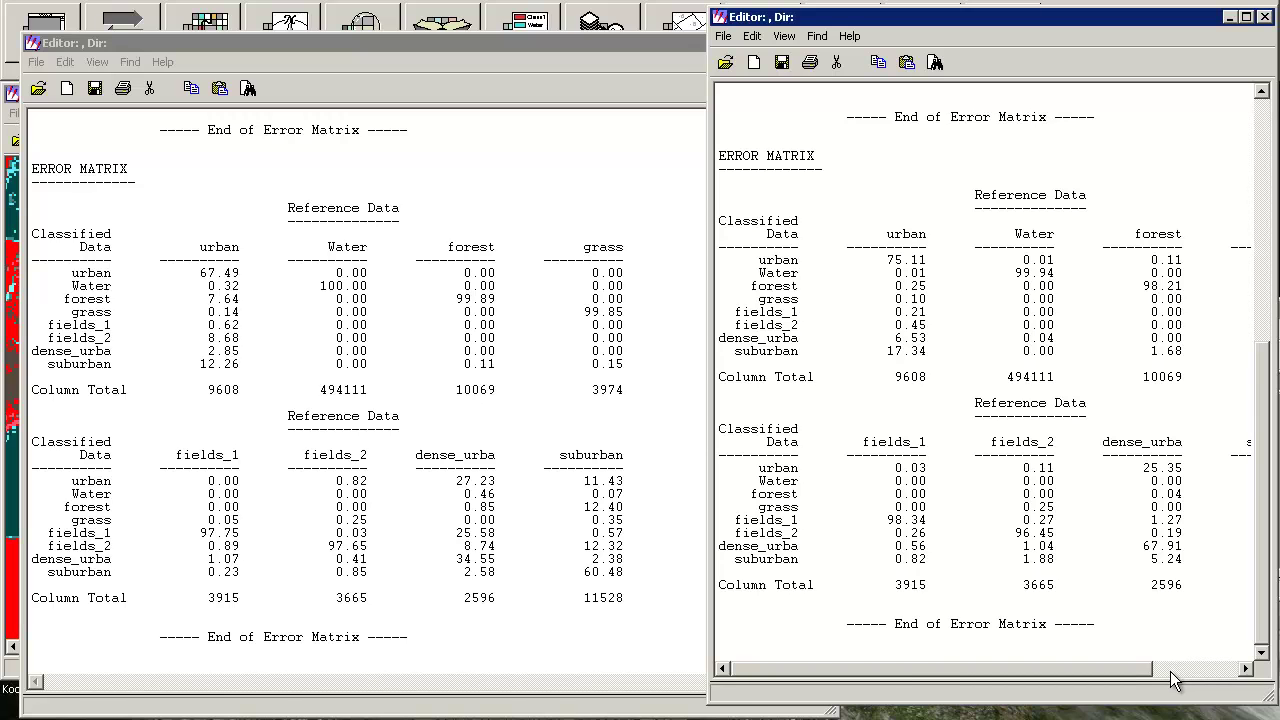
pyautogui.moveTo(1099, 664)
pyautogui.mouseDown()
pyautogui.moveTo(1150, 661)
pyautogui.moveTo(1077, 663)
pyautogui.mouseUp()
pyautogui.moveTo(1146, 545)
pyautogui.mouseDown()
pyautogui.moveTo(1194, 541)
pyautogui.moveTo(1136, 546)
pyautogui.mouseUp()
pyautogui.click(1185, 543)
pyautogui.click(1142, 546)
pyautogui.moveTo(1142, 546); pyautogui.dragTo(1184, 546)
pyautogui.click(1184, 546)
pyautogui.moveTo(800, 546); pyautogui.dragTo(718, 546)
pyautogui.click(718, 546)
# Step: Compare the earlier report's dense_urba value 34.55 against 67.91 in the new report
pyautogui.click(644, 560)
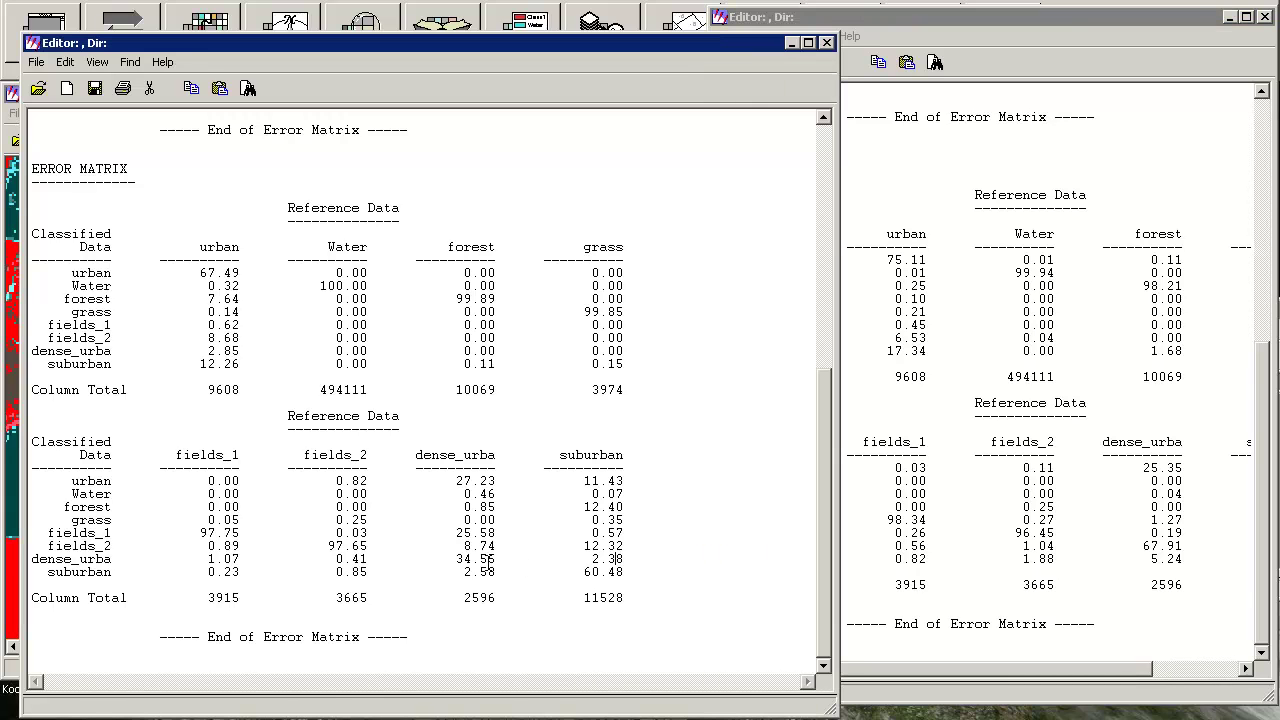
pyautogui.moveTo(488, 560); pyautogui.dragTo(466, 561)
pyautogui.click(923, 587)
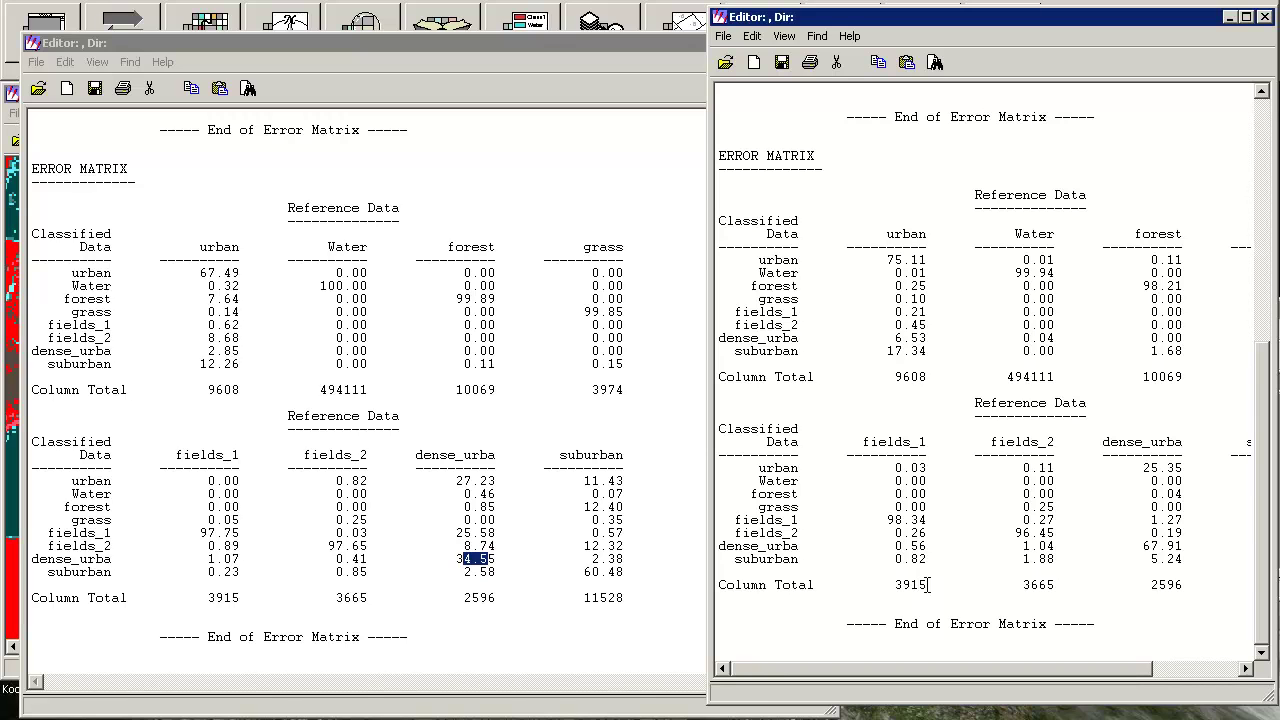
pyautogui.click(1262, 157)
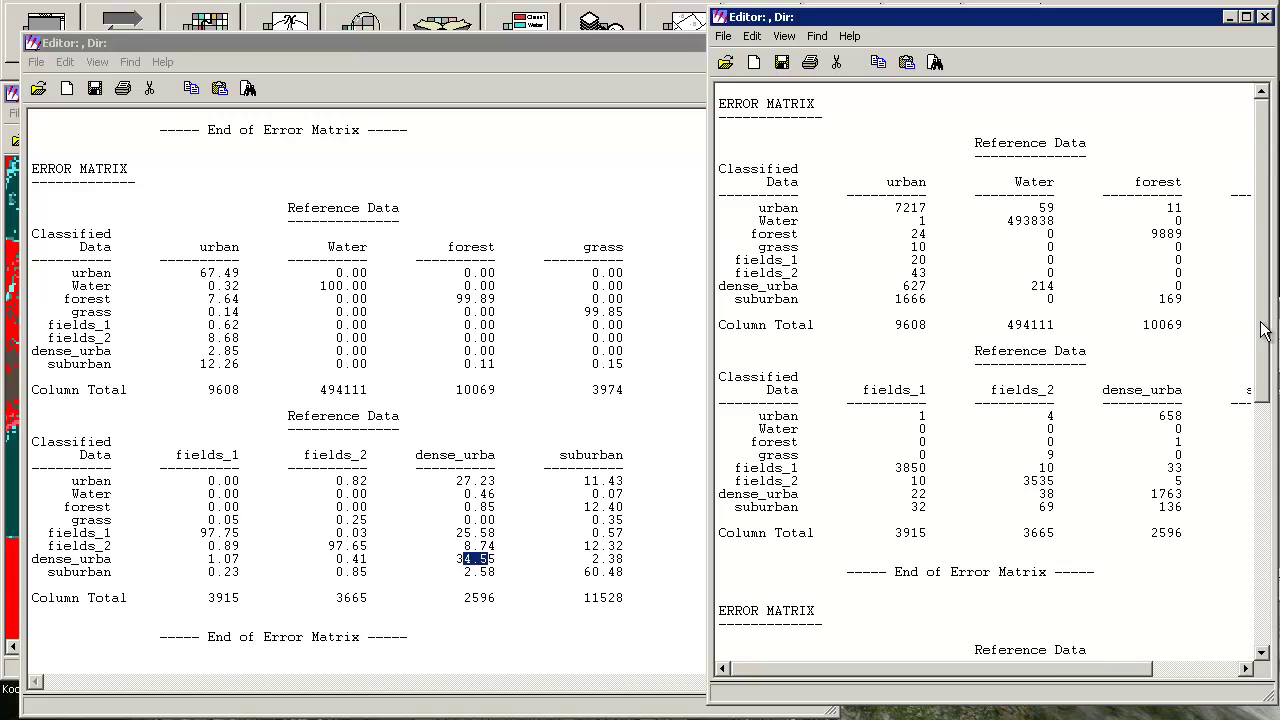
pyautogui.moveTo(1266, 335); pyautogui.dragTo(1276, 594)
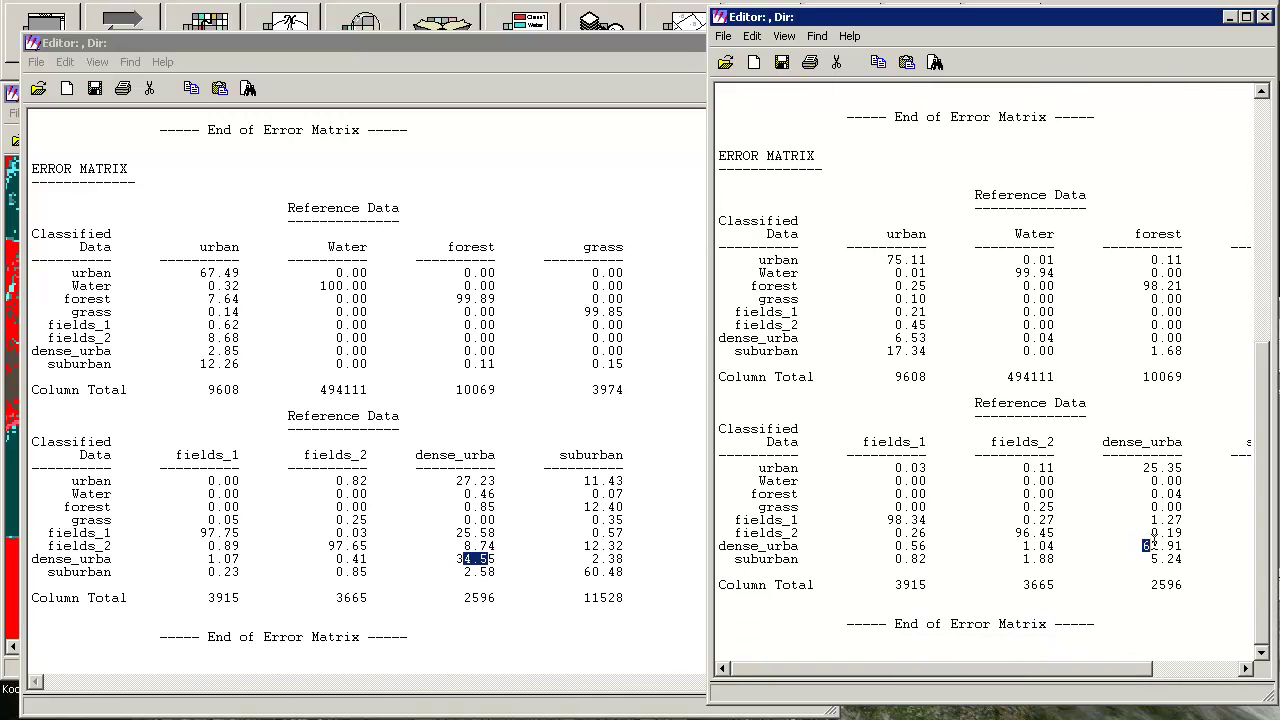
pyautogui.moveTo(1158, 546); pyautogui.dragTo(1186, 540)
pyautogui.click(1183, 546)
pyautogui.click(656, 637)
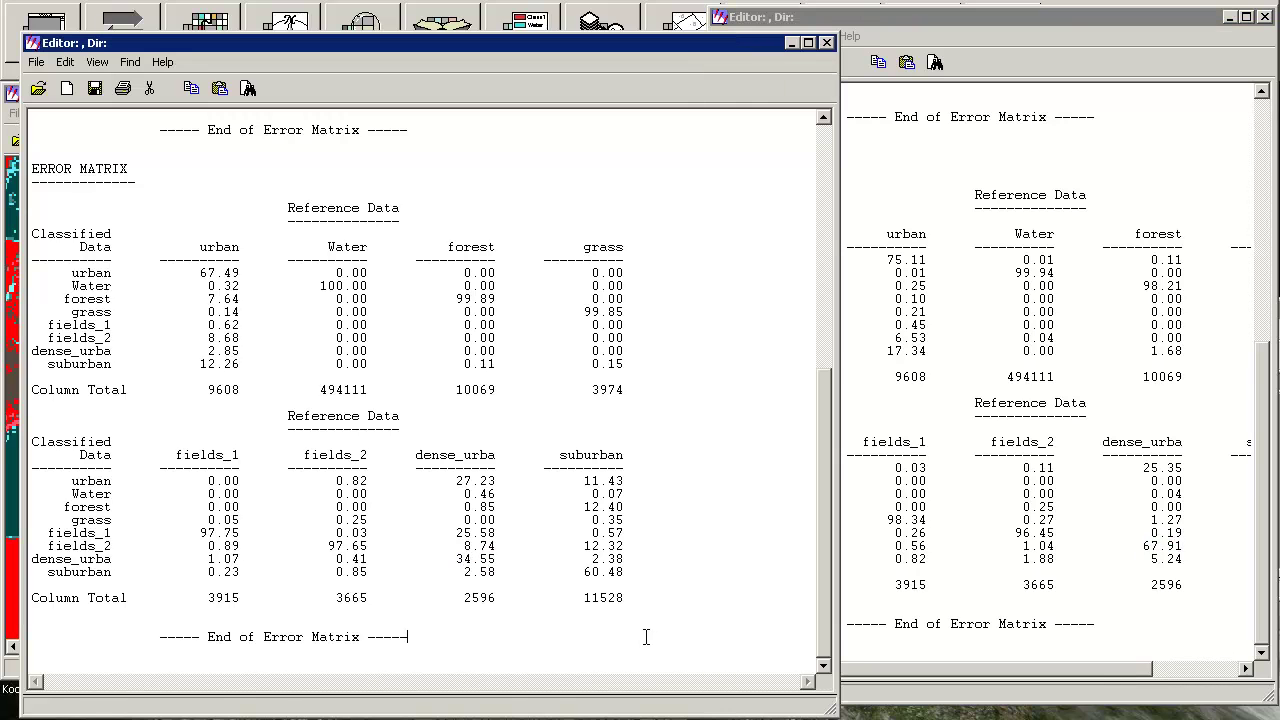
# Step: Close both error matrix reports and dismiss the finished contingency job
pyautogui.click(828, 43)
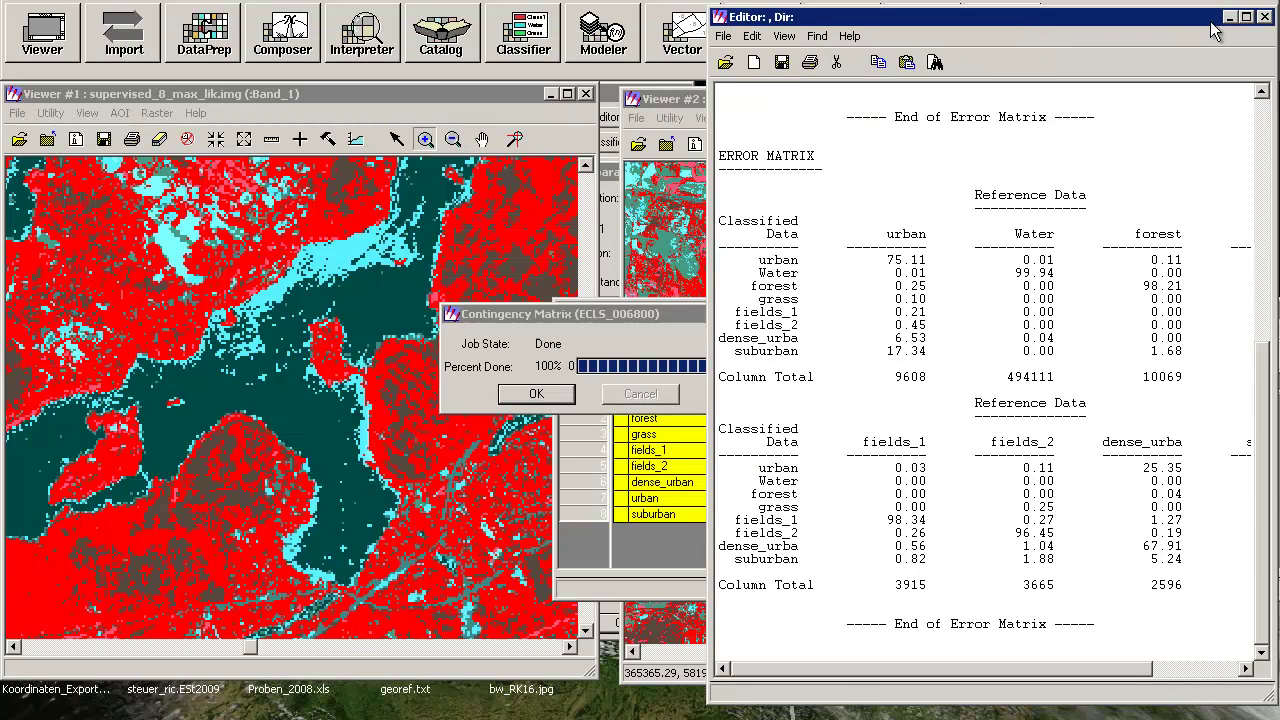
pyautogui.click(1262, 17)
pyautogui.click(534, 392)
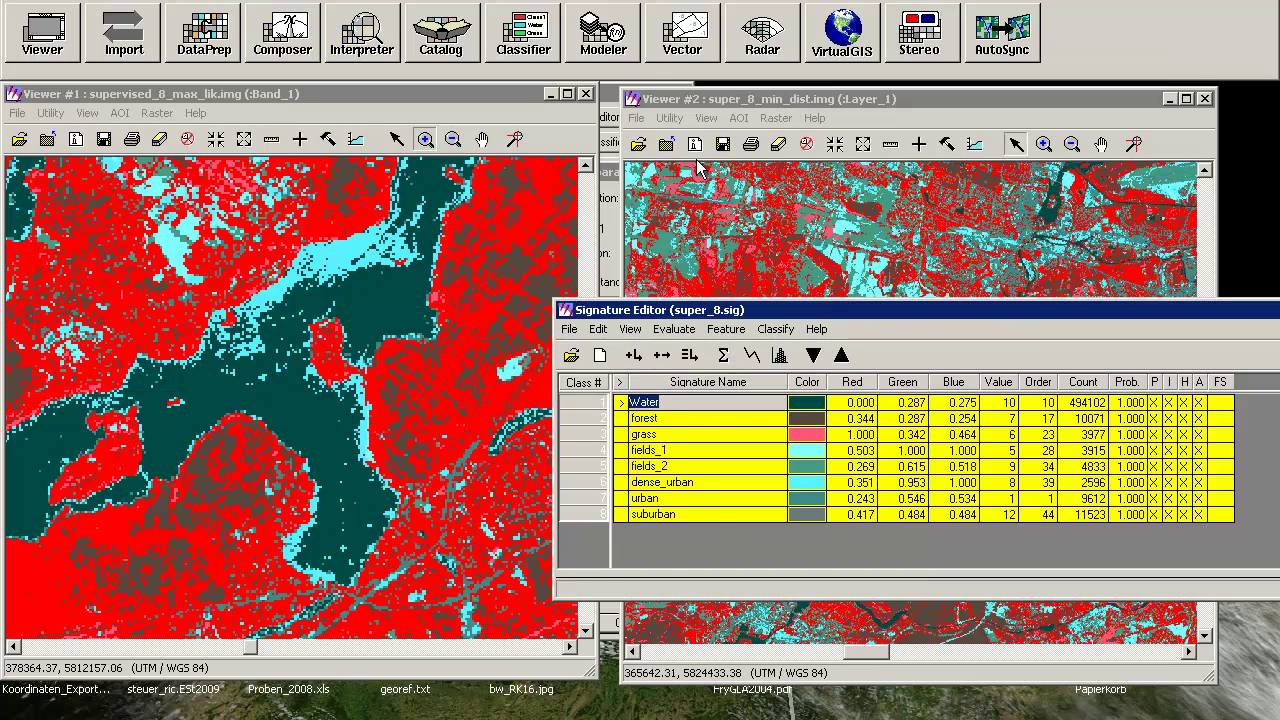
# Step: Open Accuracy Assessment from the Classification tools, close the Classification dialog, and raise the assessment window
pyautogui.click(506, 56)
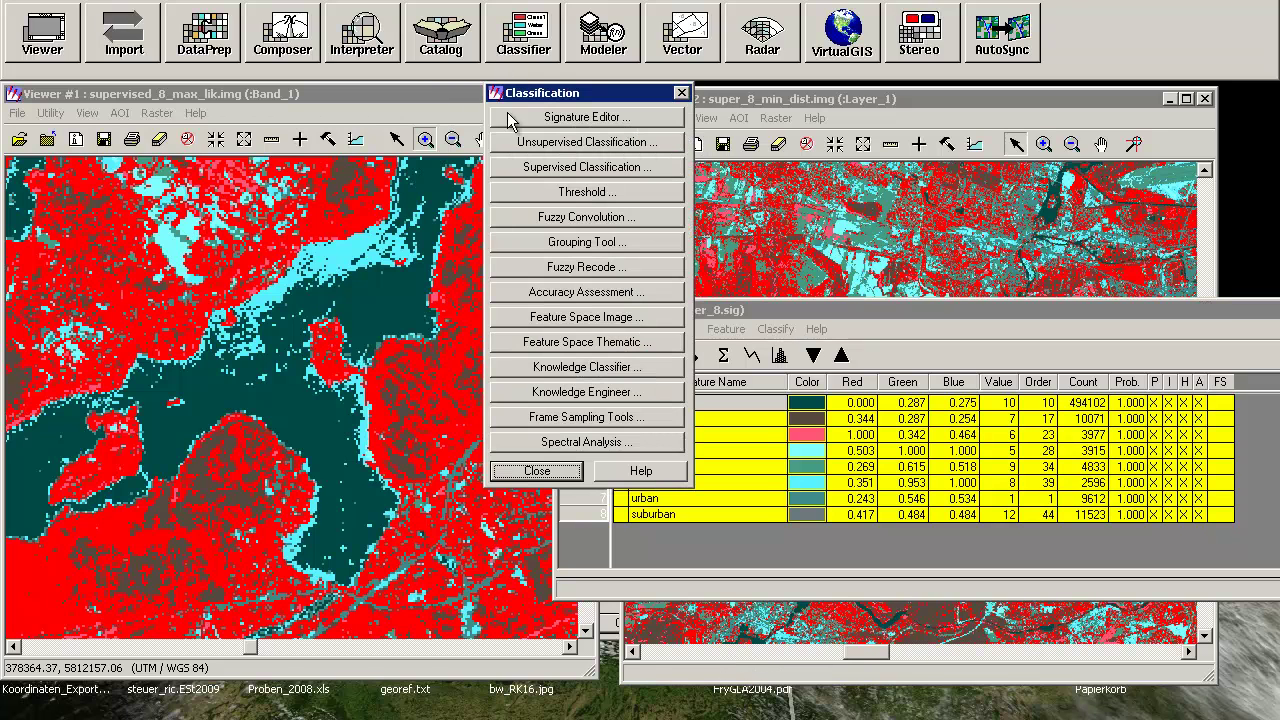
pyautogui.click(551, 292)
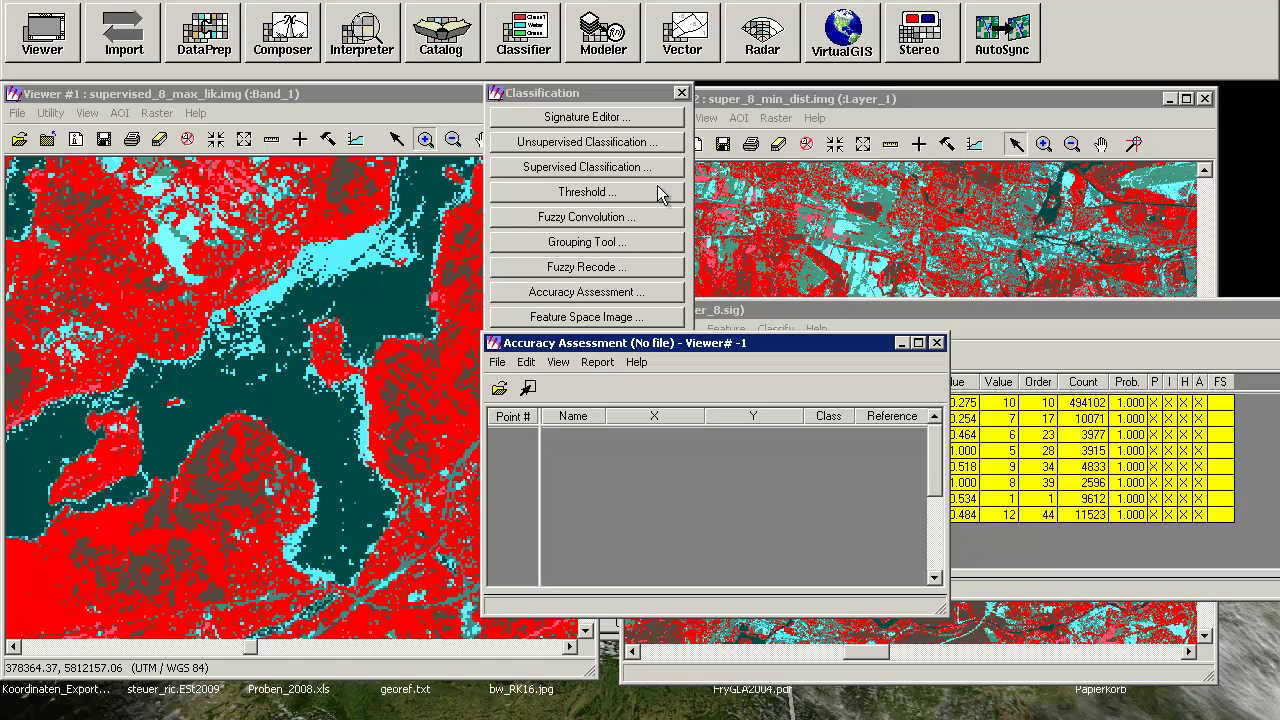
pyautogui.click(681, 93)
pyautogui.click(681, 93)
pyautogui.click(690, 98)
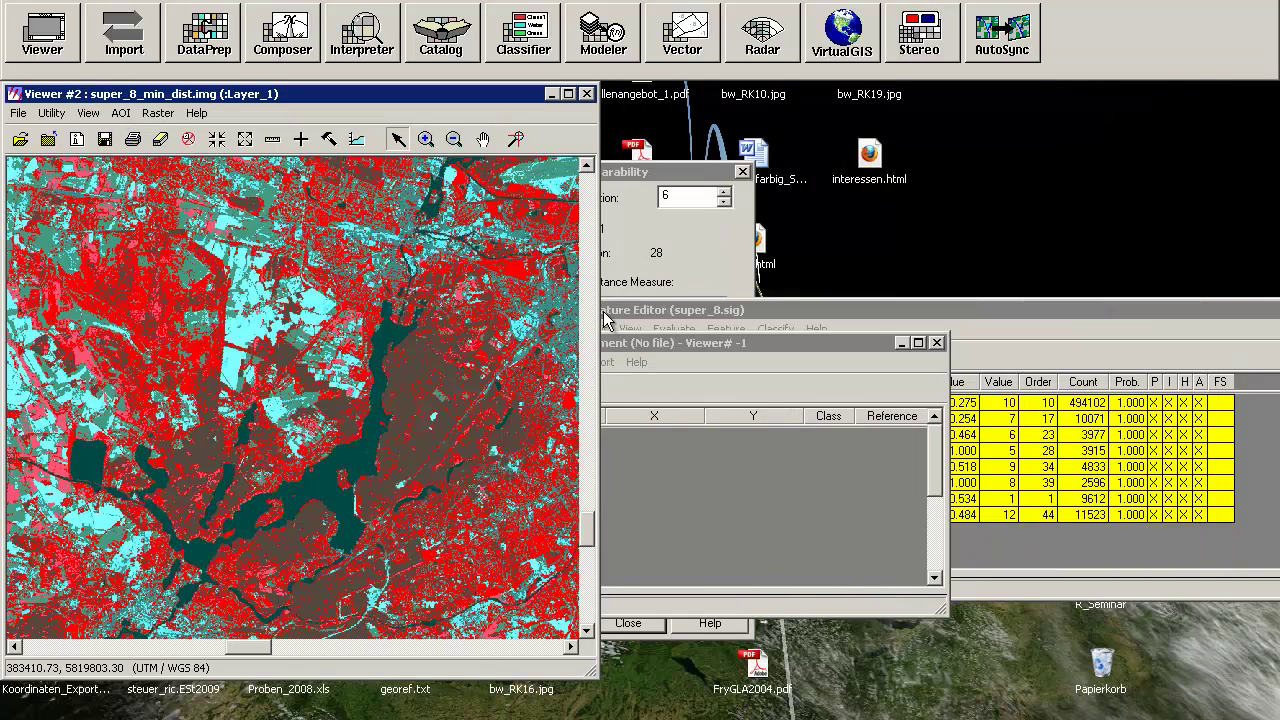
pyautogui.click(745, 345)
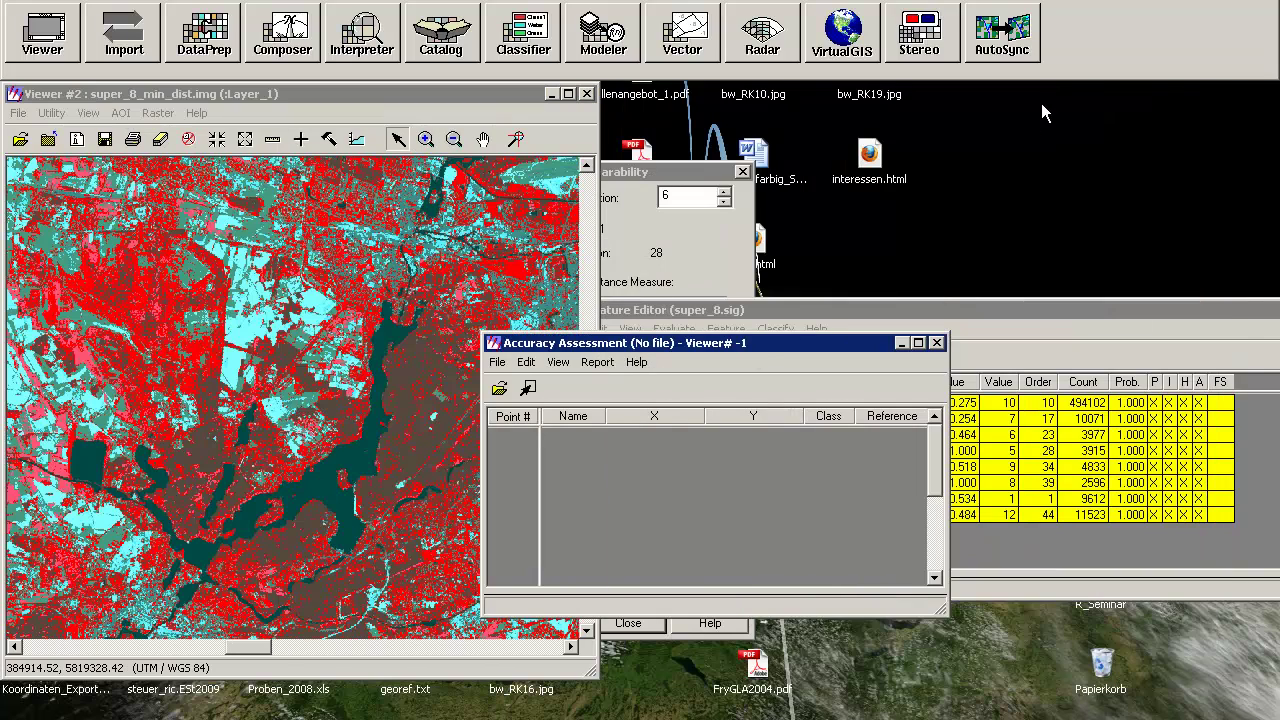
# Step: Move the Accuracy Assessment window to the upper right, clear of the class table
pyautogui.moveTo(1041, 102); pyautogui.dragTo(1041, 102)
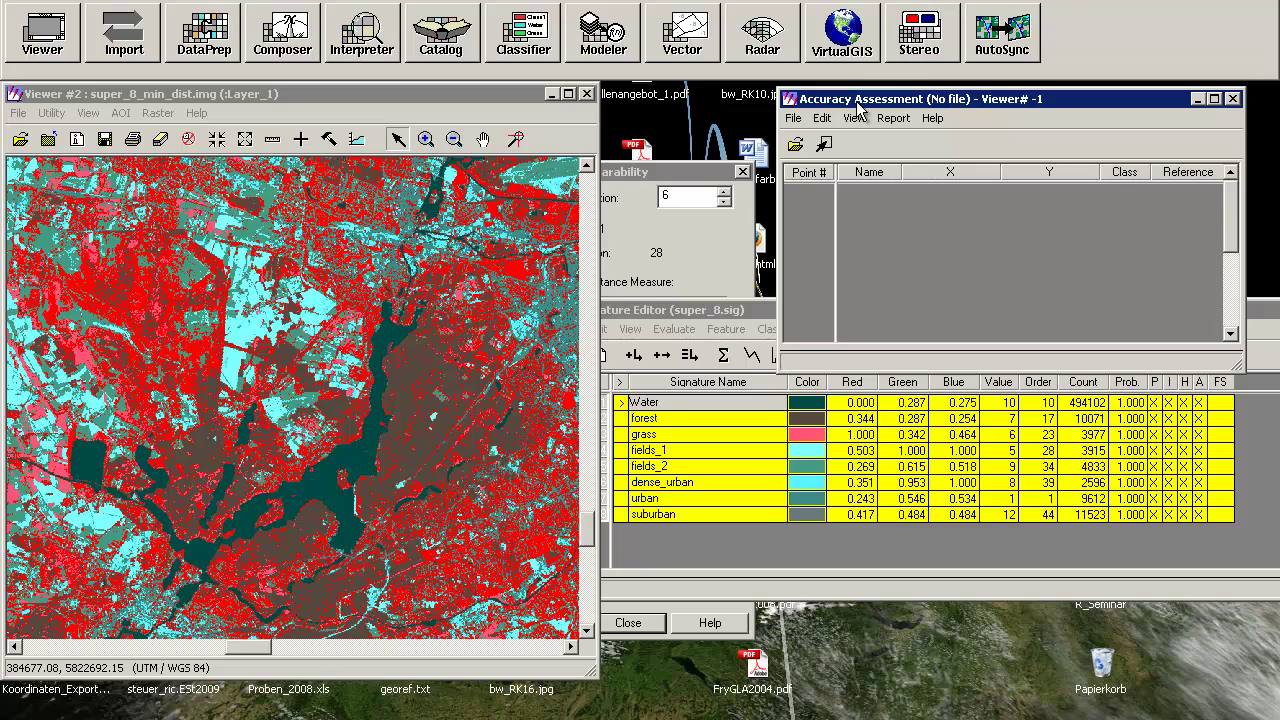
# Step: Load super_8_max_like.img from the supervised folder and open the Add Random Points dialog
pyautogui.click(794, 119)
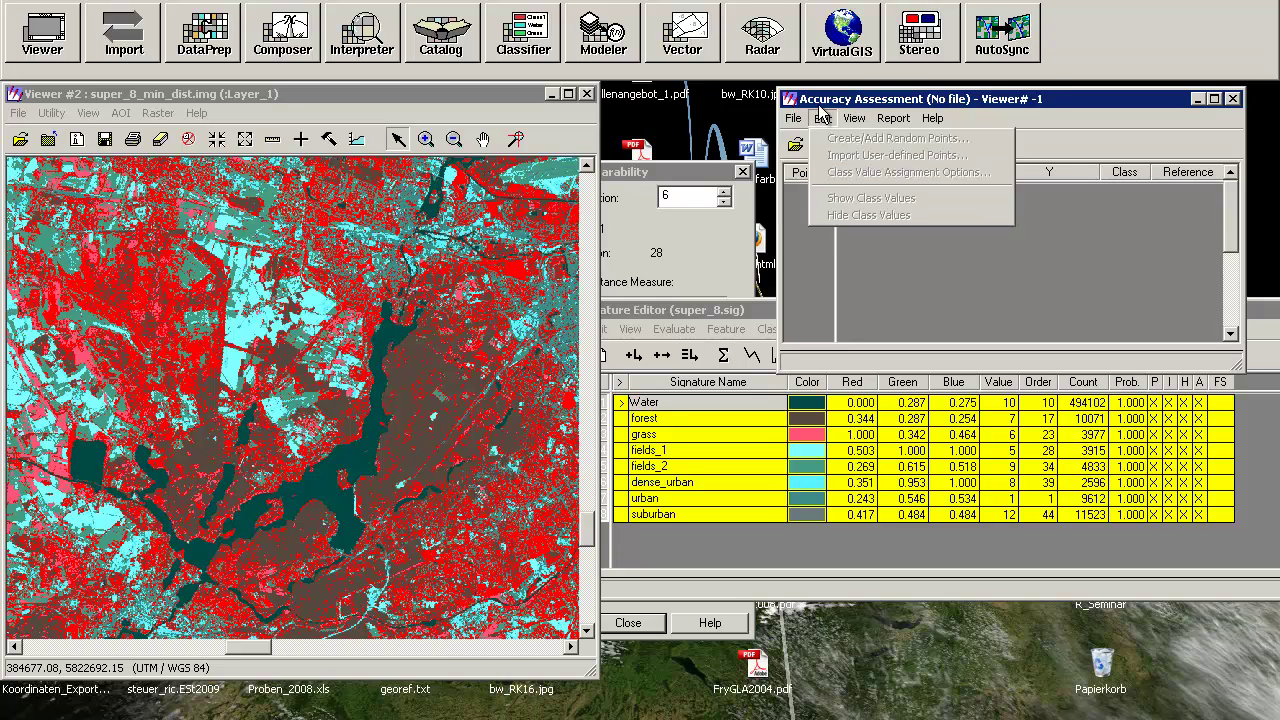
pyautogui.click(822, 116)
pyautogui.moveTo(800, 99); pyautogui.dragTo(712, 93)
pyautogui.click(705, 112)
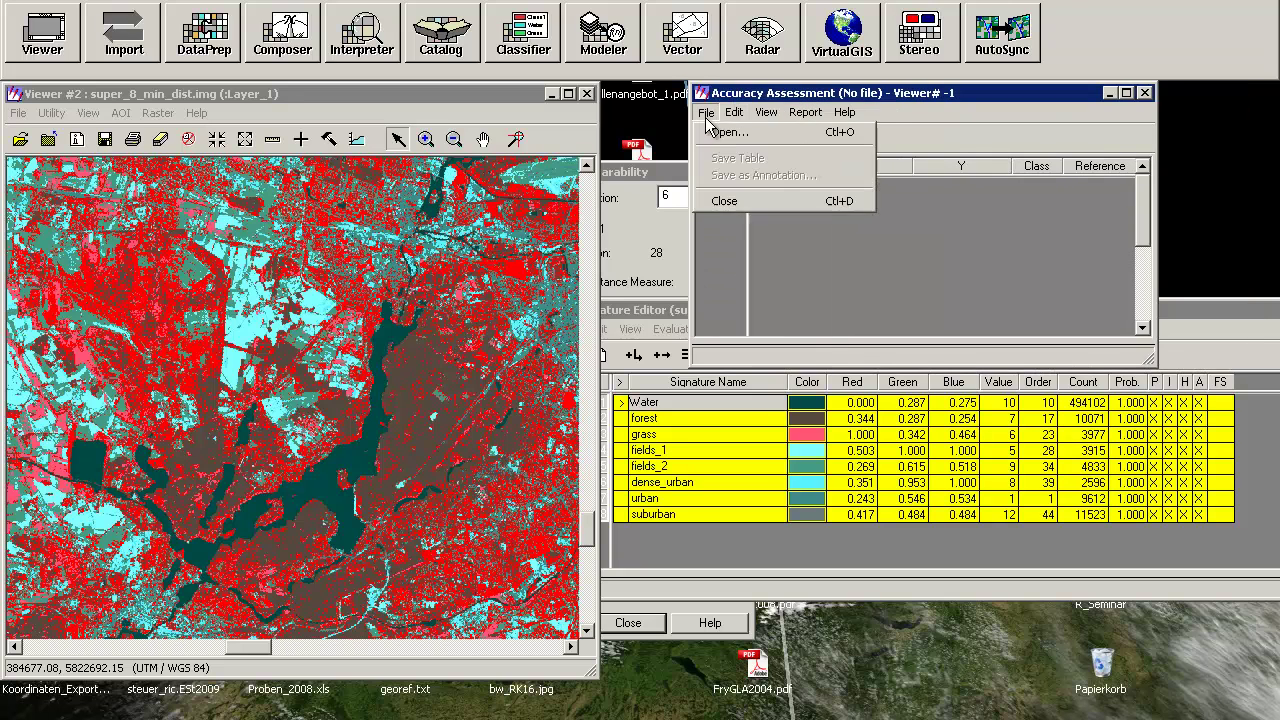
pyautogui.click(712, 131)
pyautogui.doubleClick(748, 147)
pyautogui.click(756, 146)
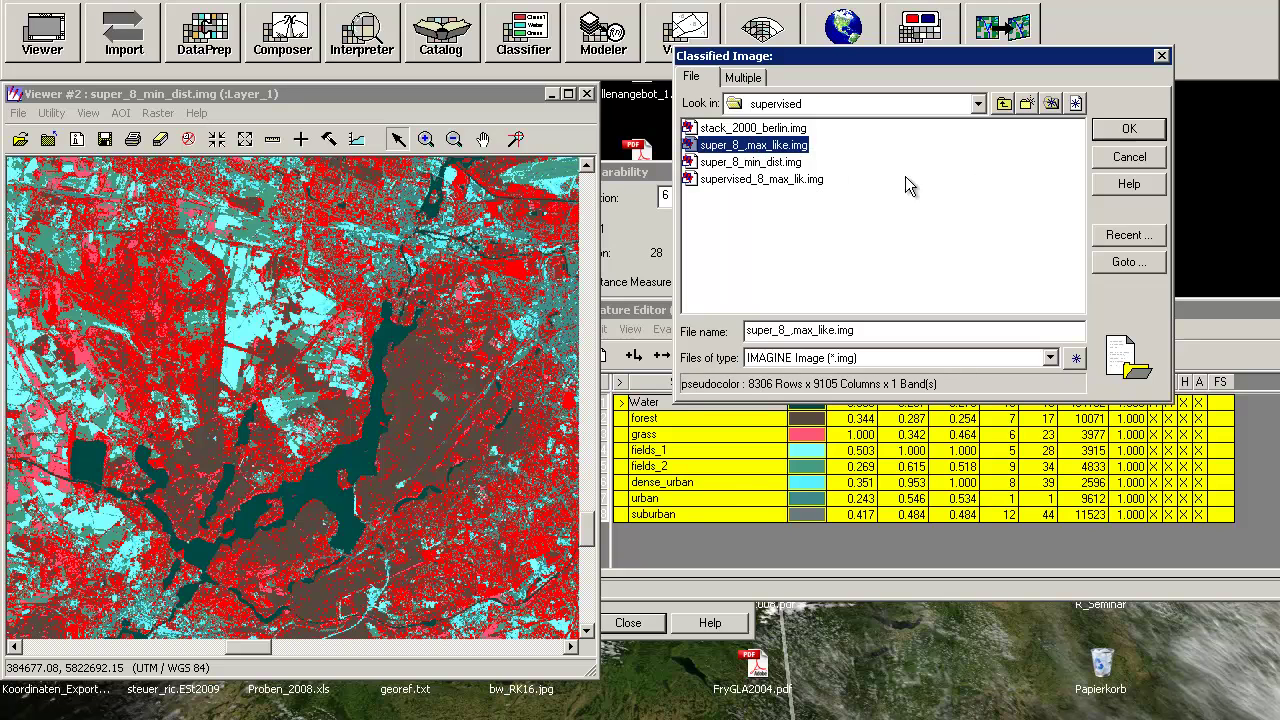
pyautogui.click(1129, 130)
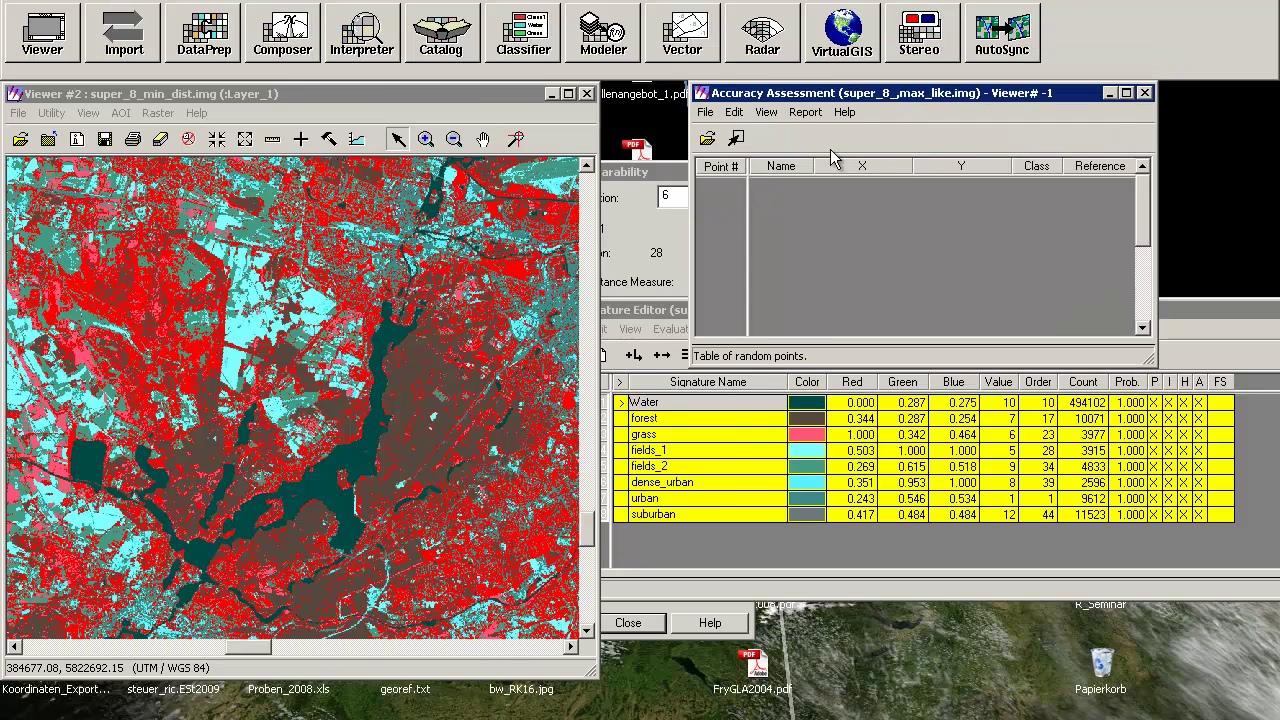
pyautogui.click(735, 112)
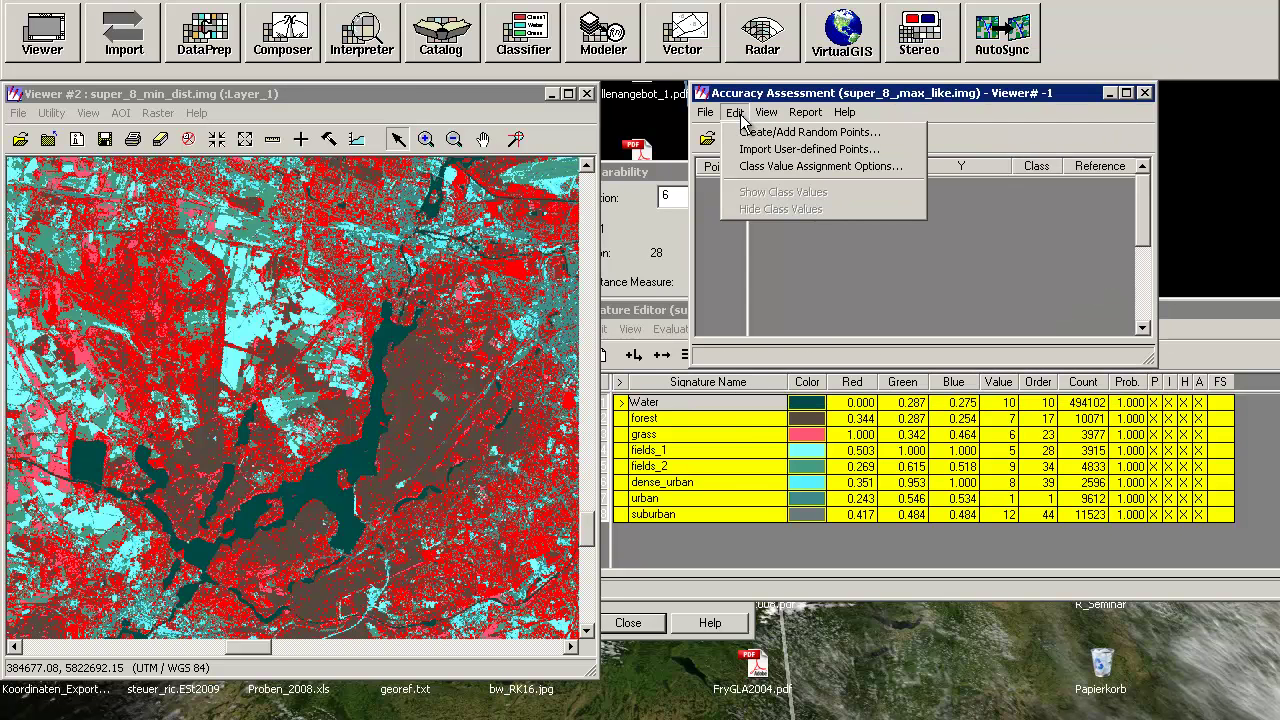
pyautogui.click(748, 134)
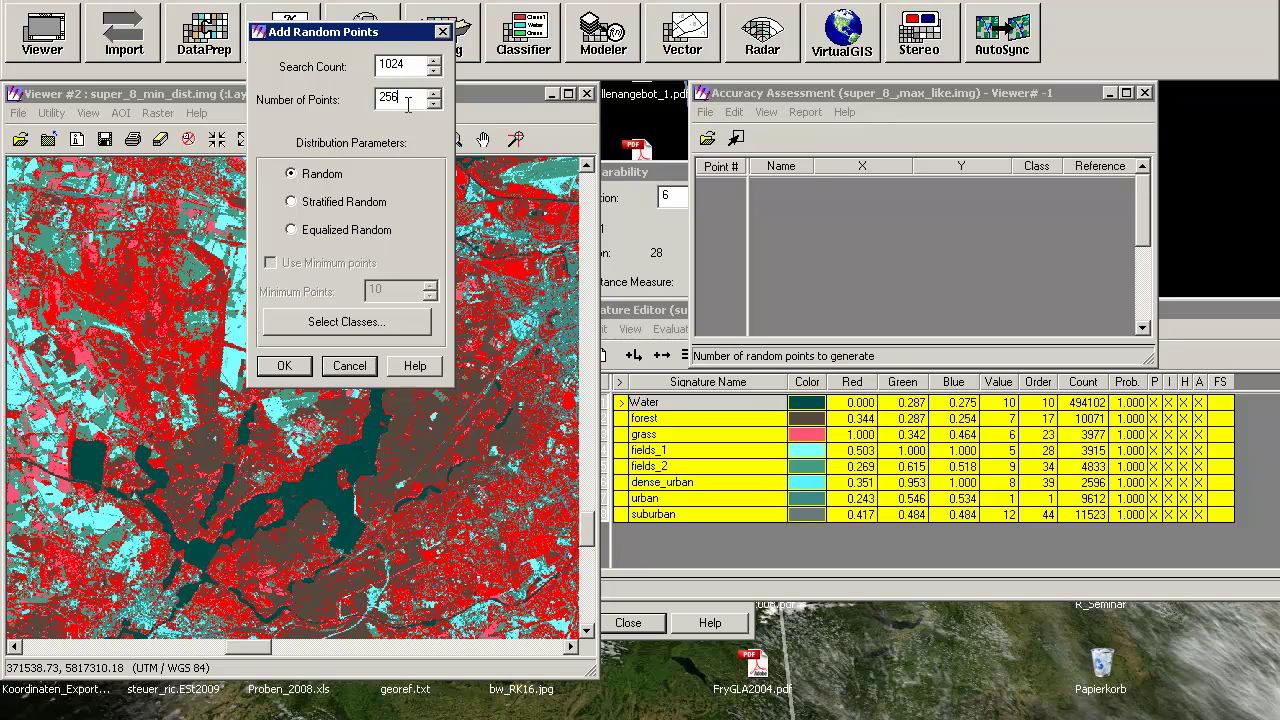
# Step: Generate 200 random points and enlarge the Accuracy Assessment window to list more of them
pyautogui.press('BackSpace')
pyautogui.press('BackSpace')
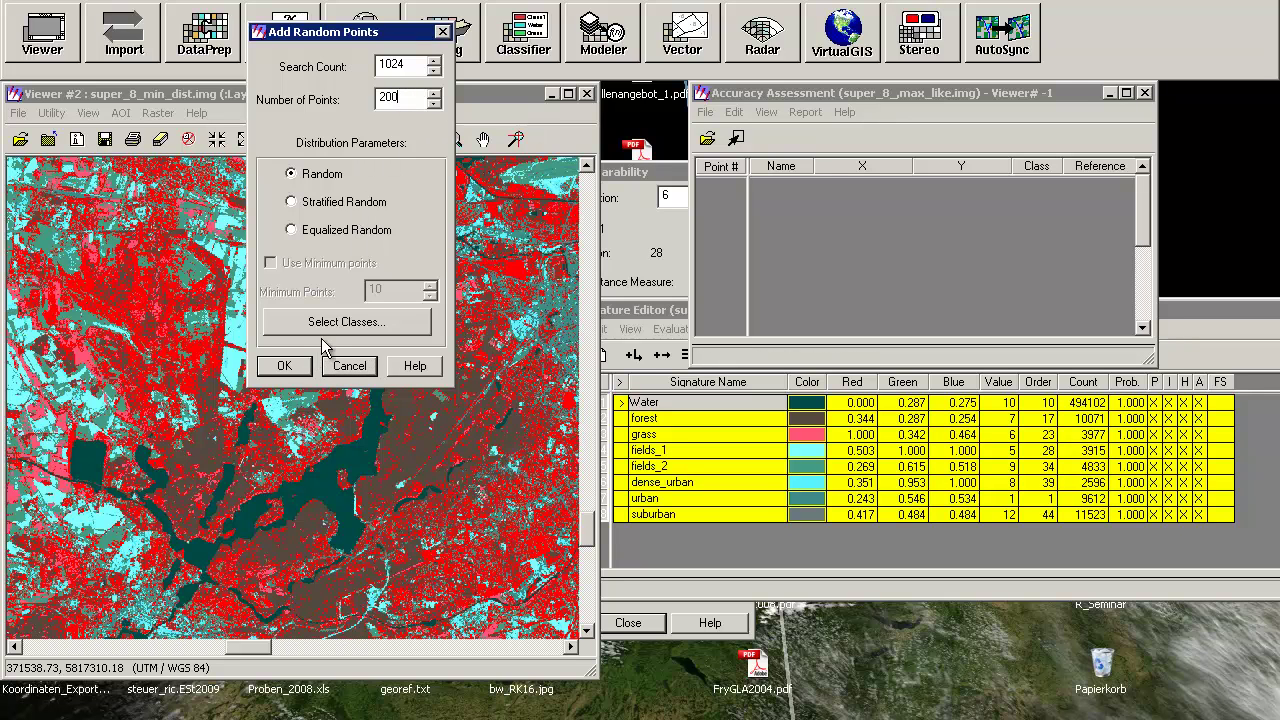
pyautogui.click(284, 366)
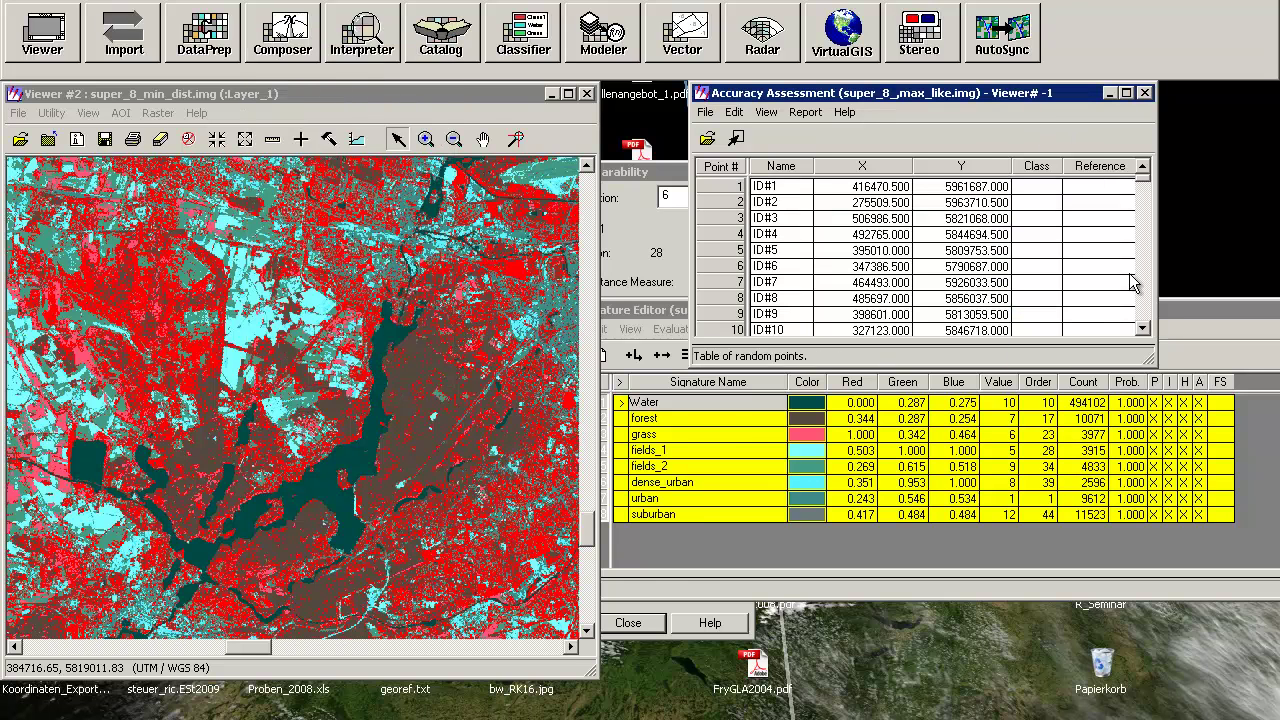
pyautogui.moveTo(1190, 668); pyautogui.dragTo(1190, 668)
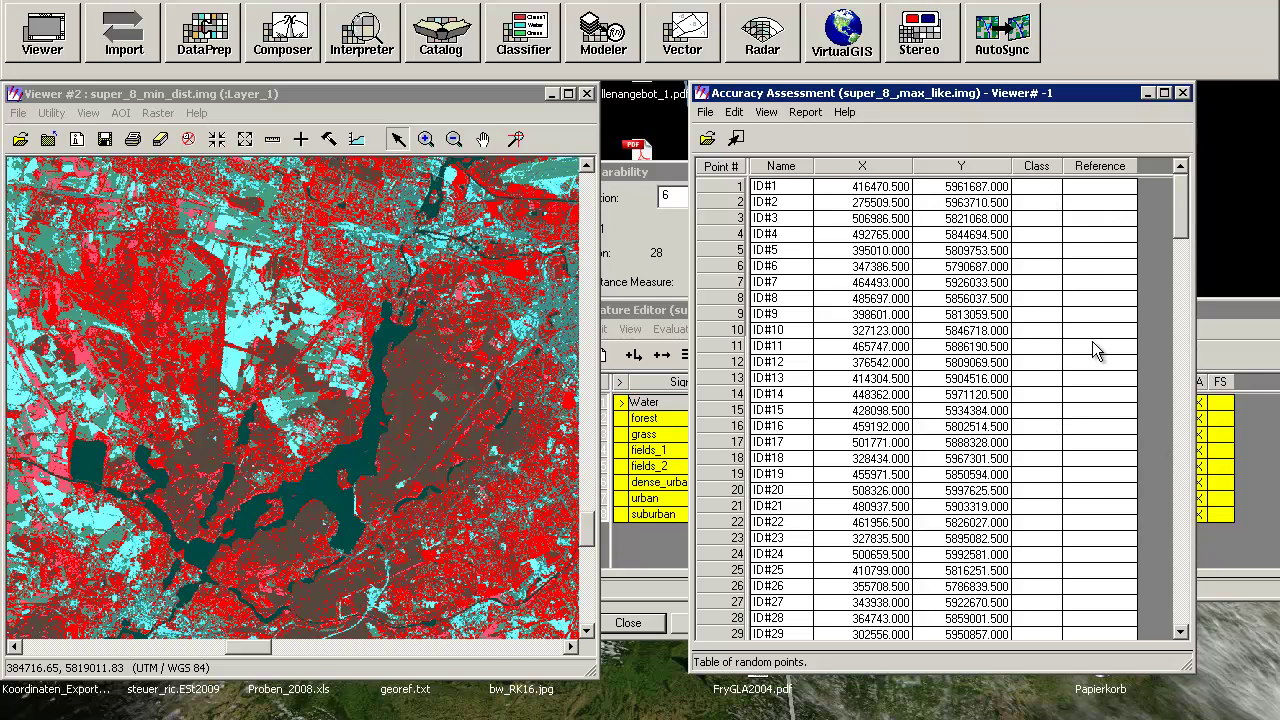
# Step: Fill the Class column with each random point's classified value using Show Class Values
pyautogui.click(735, 112)
pyautogui.click(765, 191)
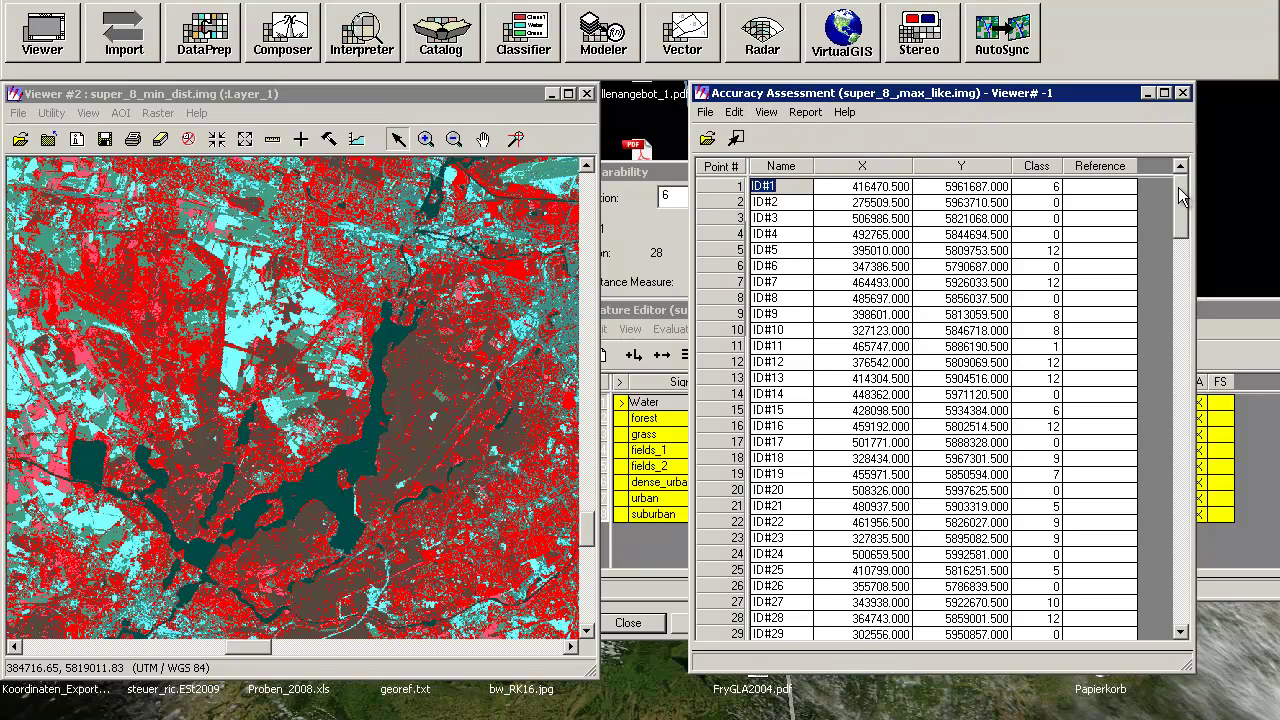
pyautogui.moveTo(1178, 187); pyautogui.dragTo(1118, 596)
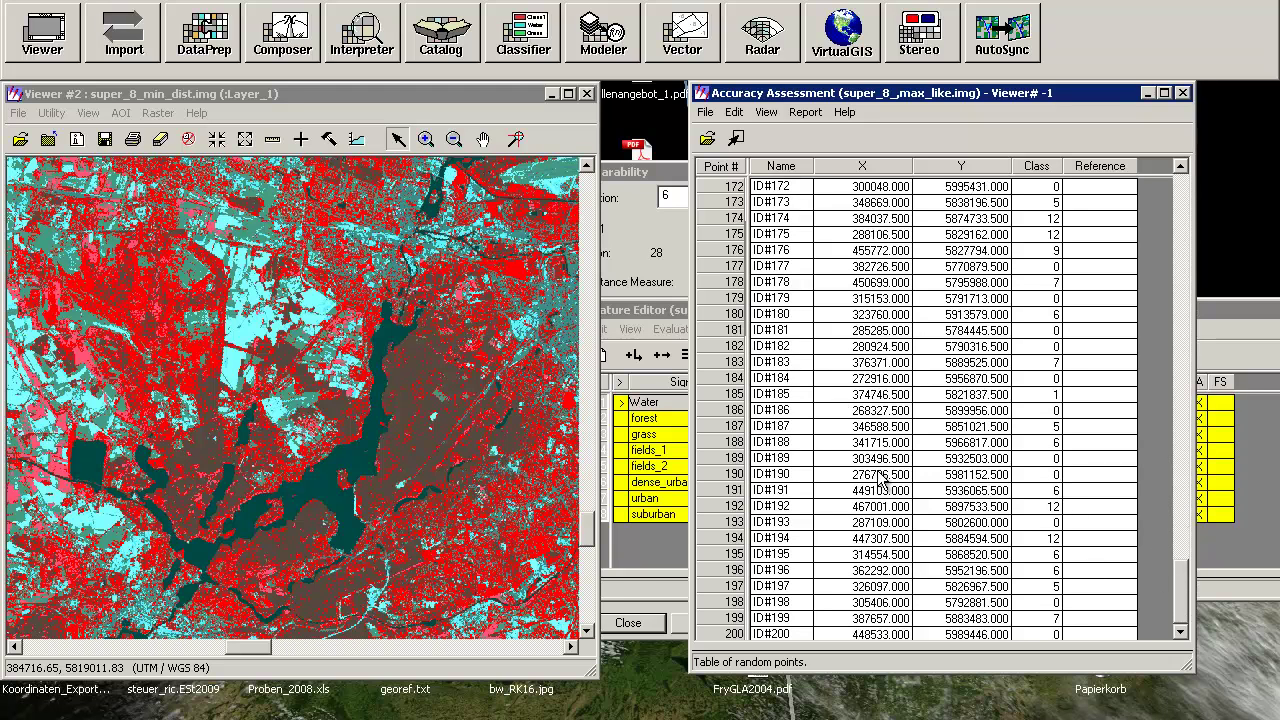
pyautogui.click(739, 116)
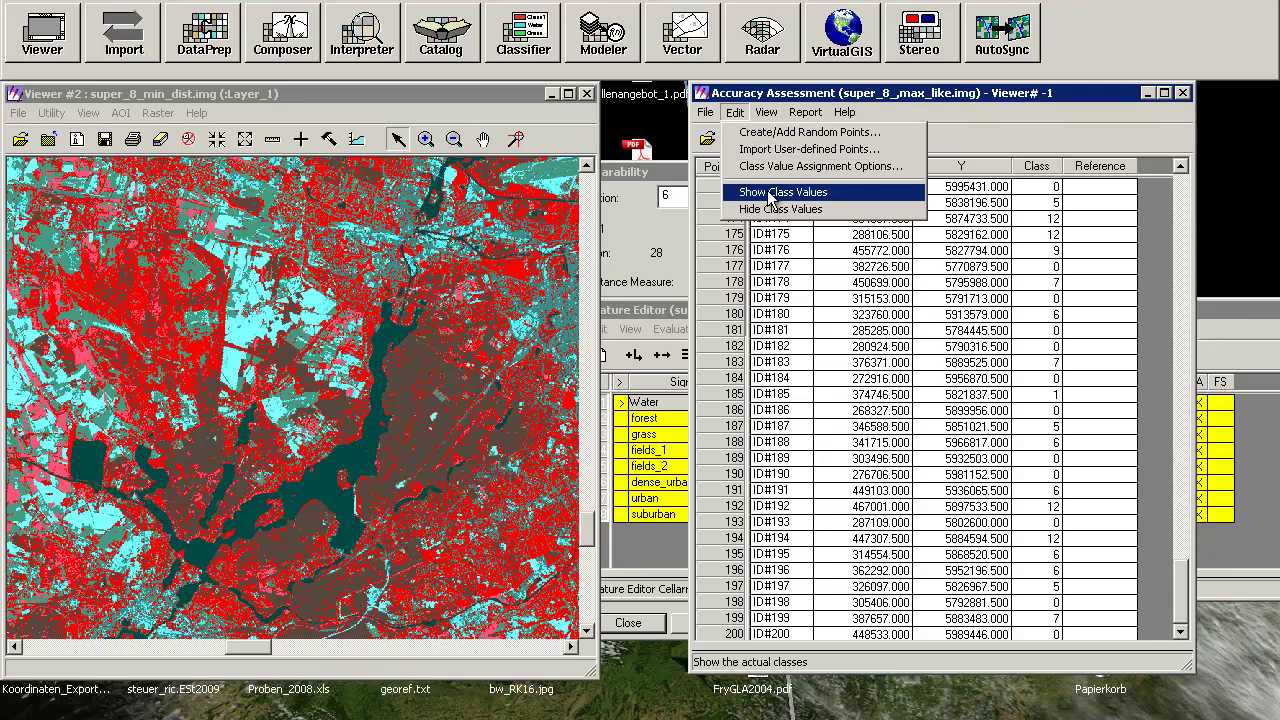
pyautogui.click(603, 148)
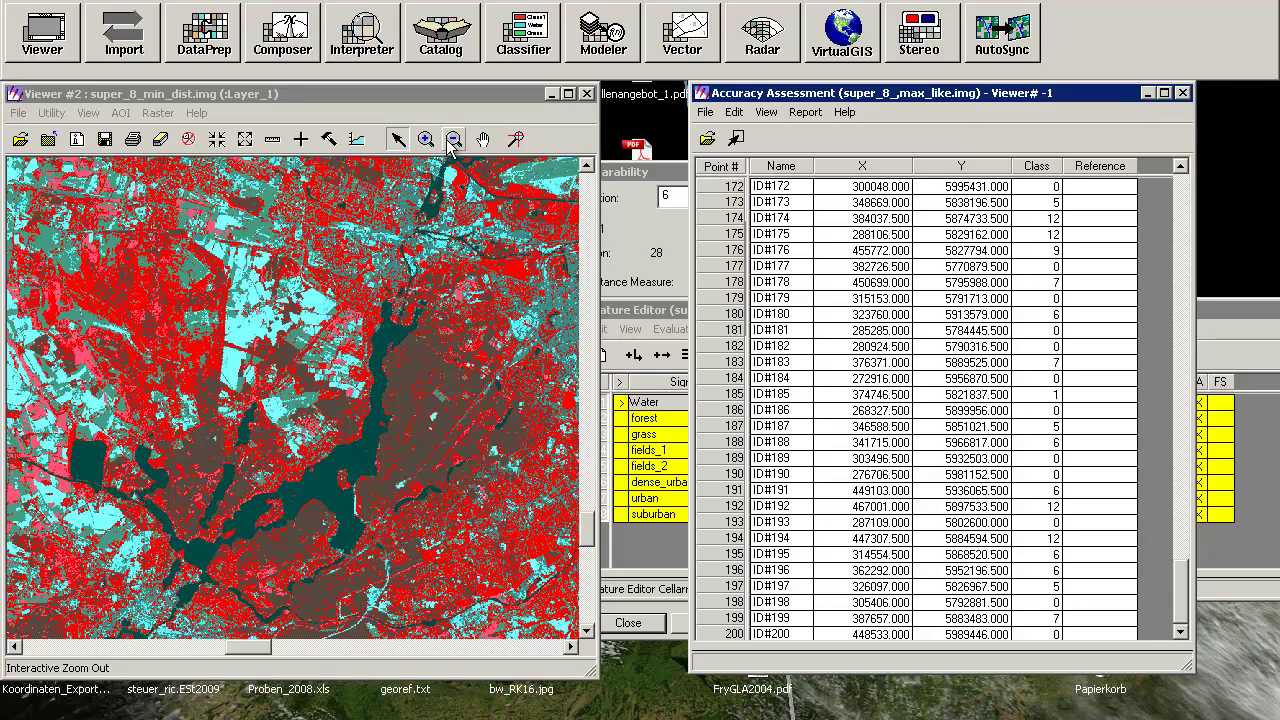
# Step: Zoom Viewer #2 out and back in to frame the whole minimum-distance image
pyautogui.click(454, 139)
pyautogui.click(281, 370)
pyautogui.click(320, 376)
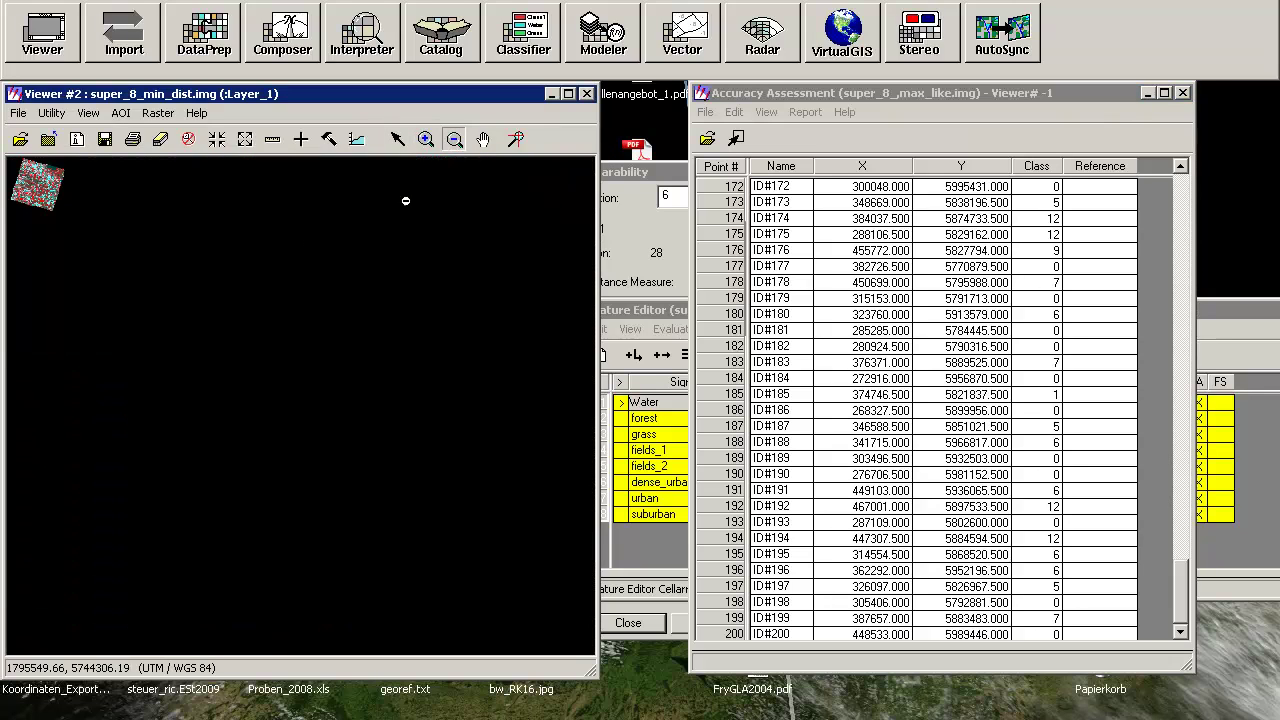
pyautogui.click(426, 139)
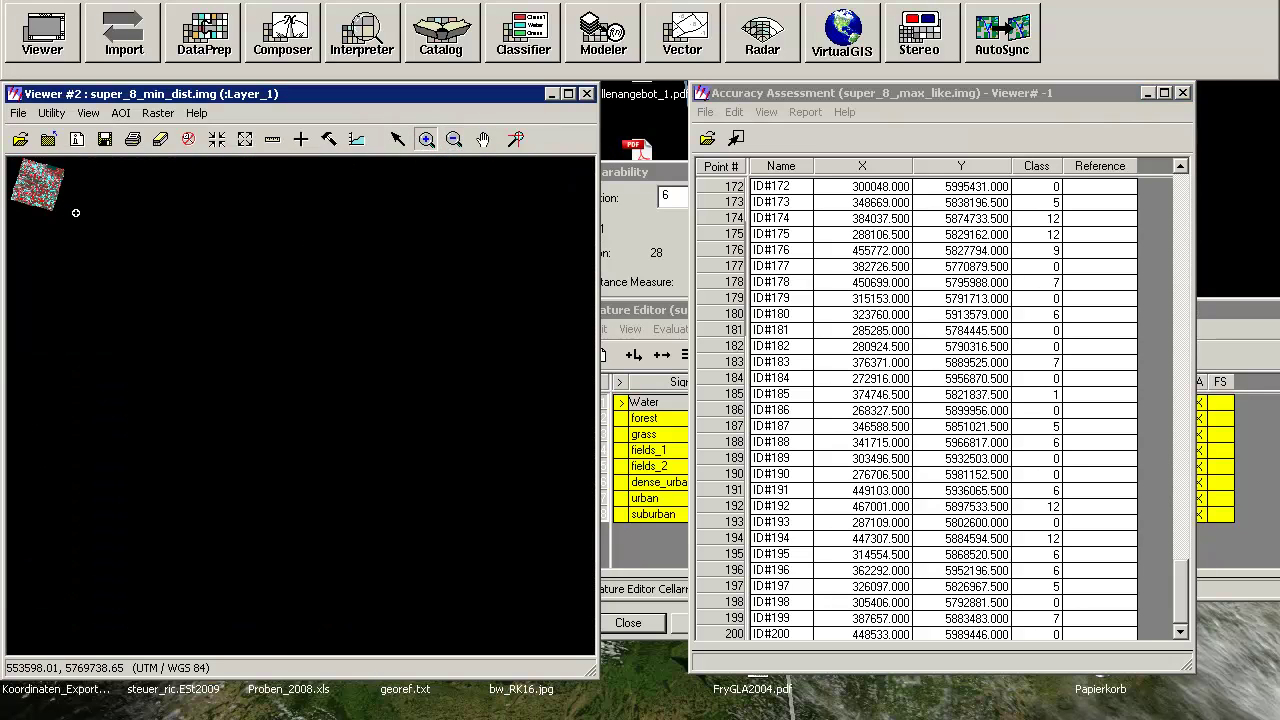
pyautogui.moveTo(72, 212); pyautogui.dragTo(8, 162)
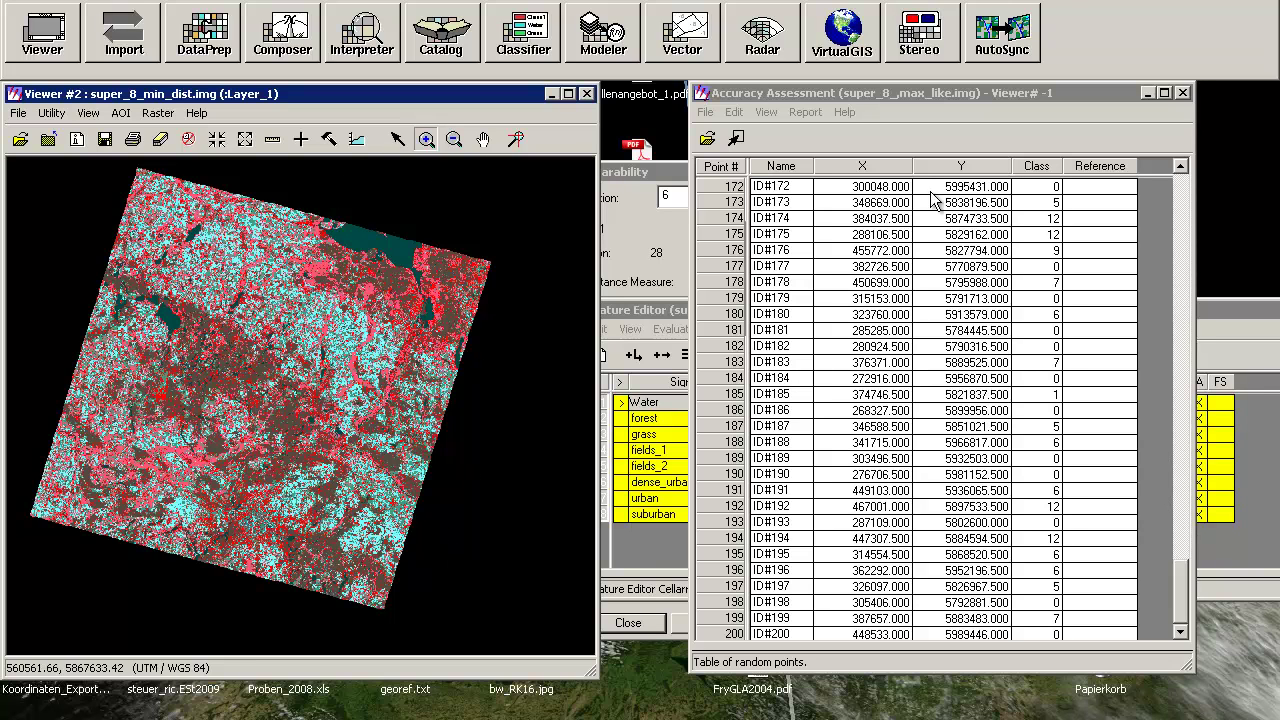
# Step: Select all random points with Class 0 using the Selection Criteria builder
pyautogui.rightClick(721, 215)
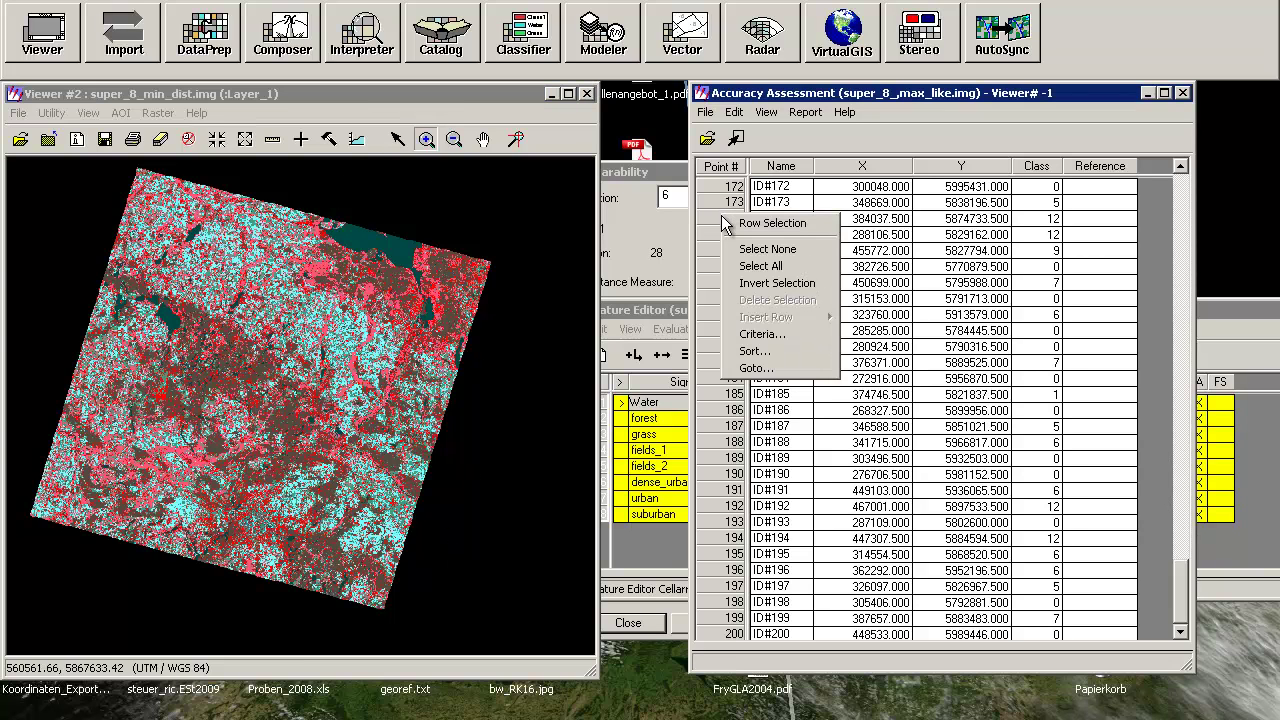
pyautogui.click(728, 174)
pyautogui.rightClick(726, 211)
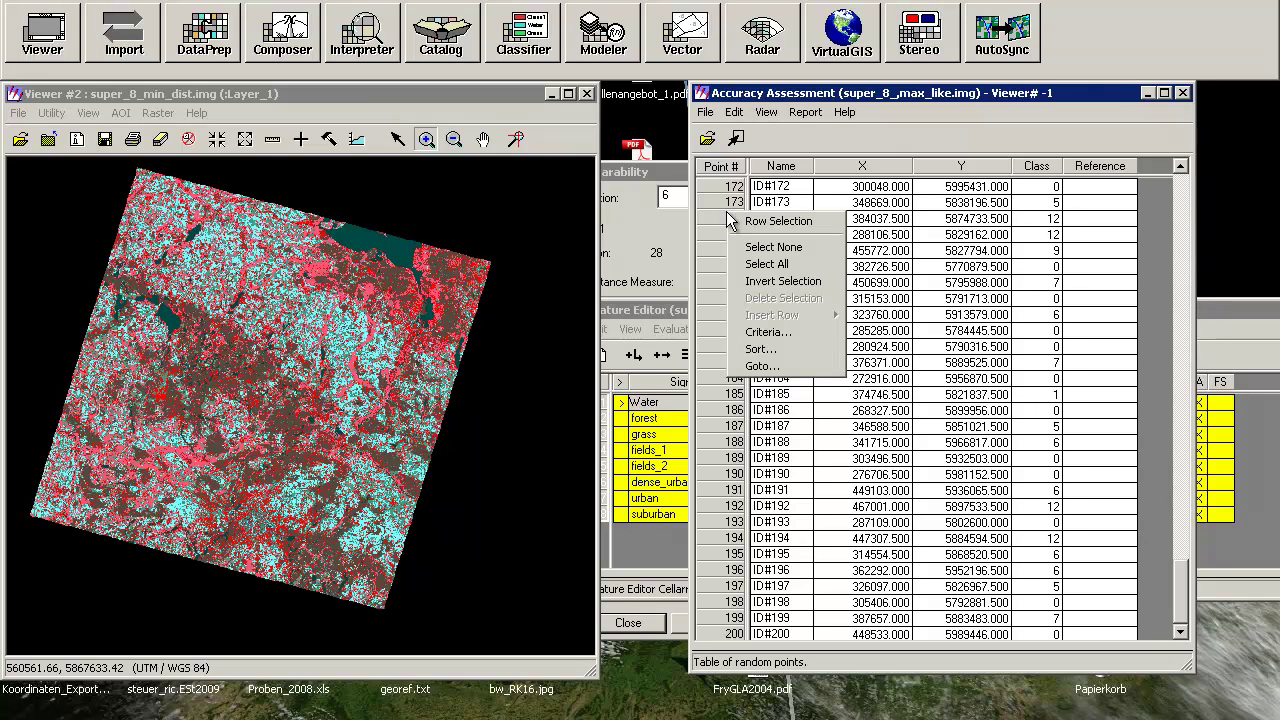
pyautogui.click(773, 334)
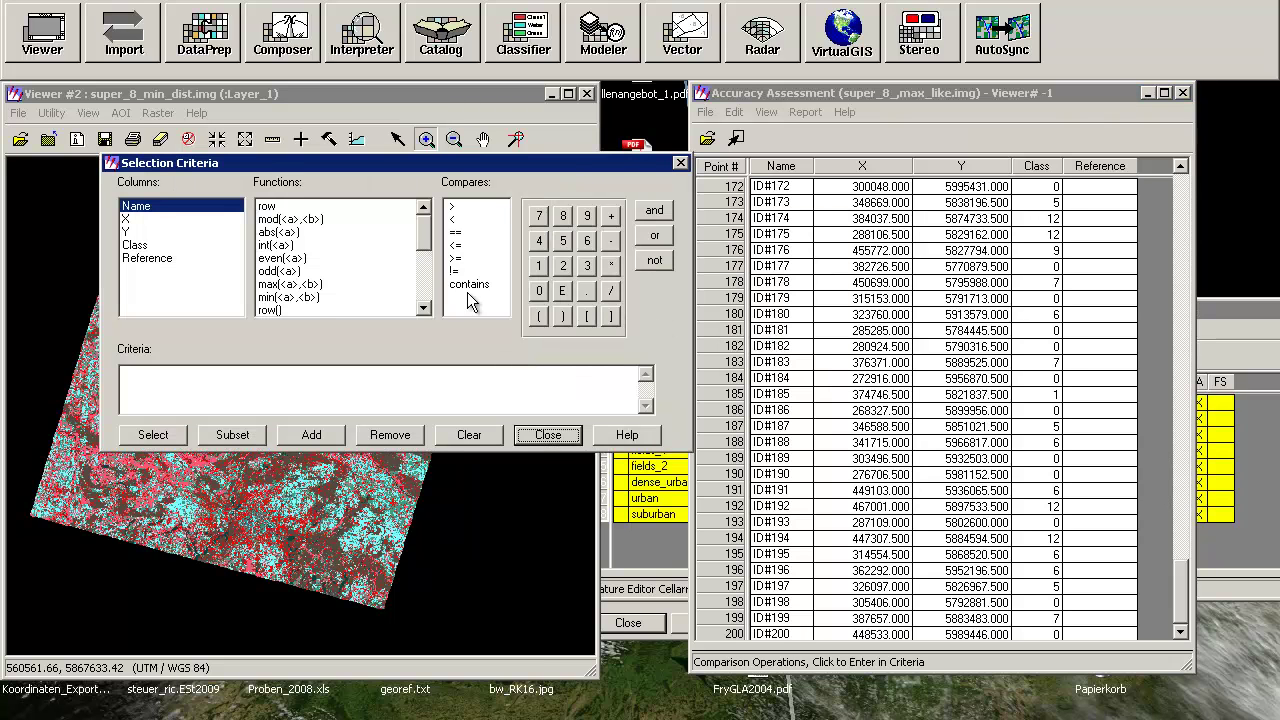
pyautogui.moveTo(266, 160); pyautogui.dragTo(203, 164)
pyautogui.click(72, 250)
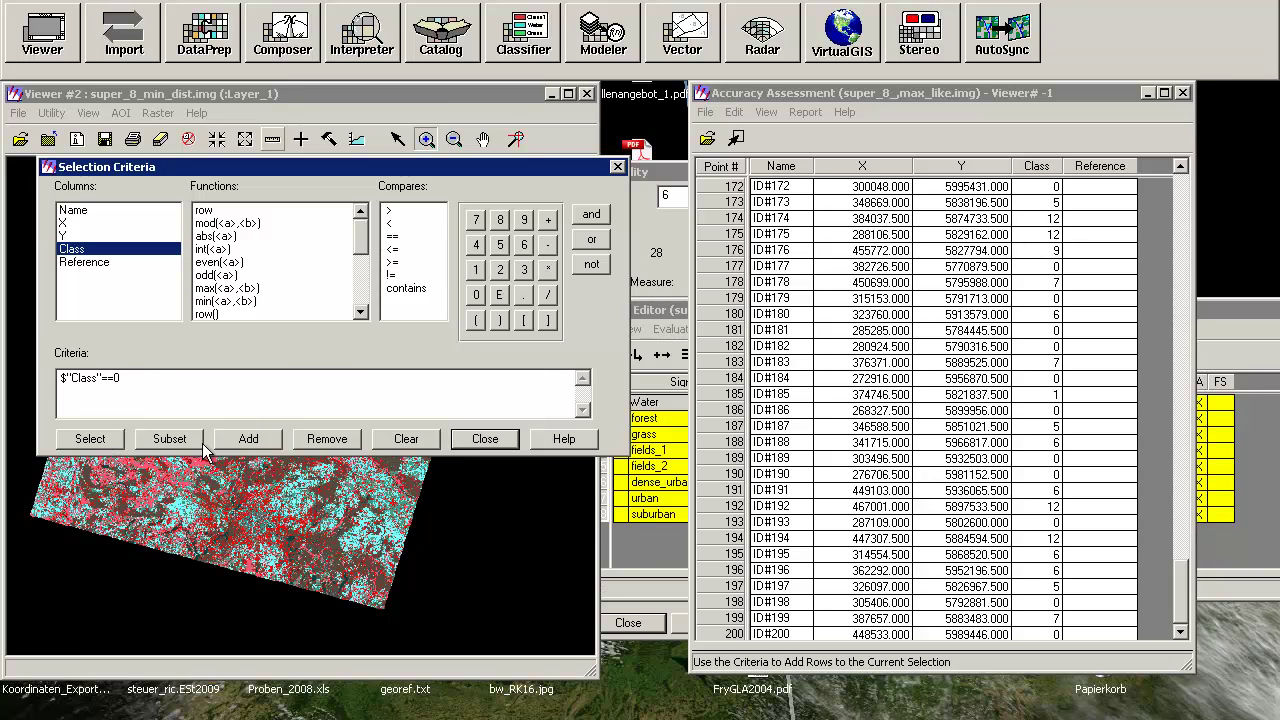
pyautogui.click(106, 440)
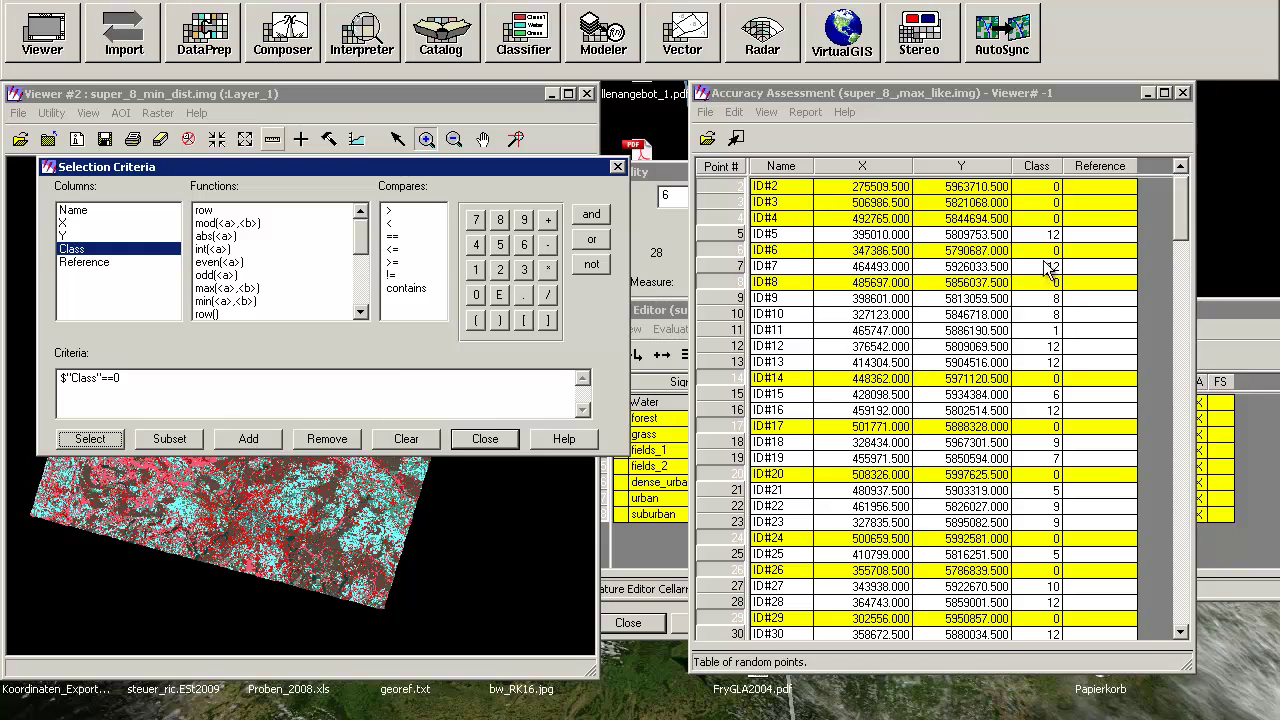
# Step: Delete the selected Class 0 points and close the Selection Criteria dialog
pyautogui.moveTo(1178, 226); pyautogui.dragTo(1176, 605)
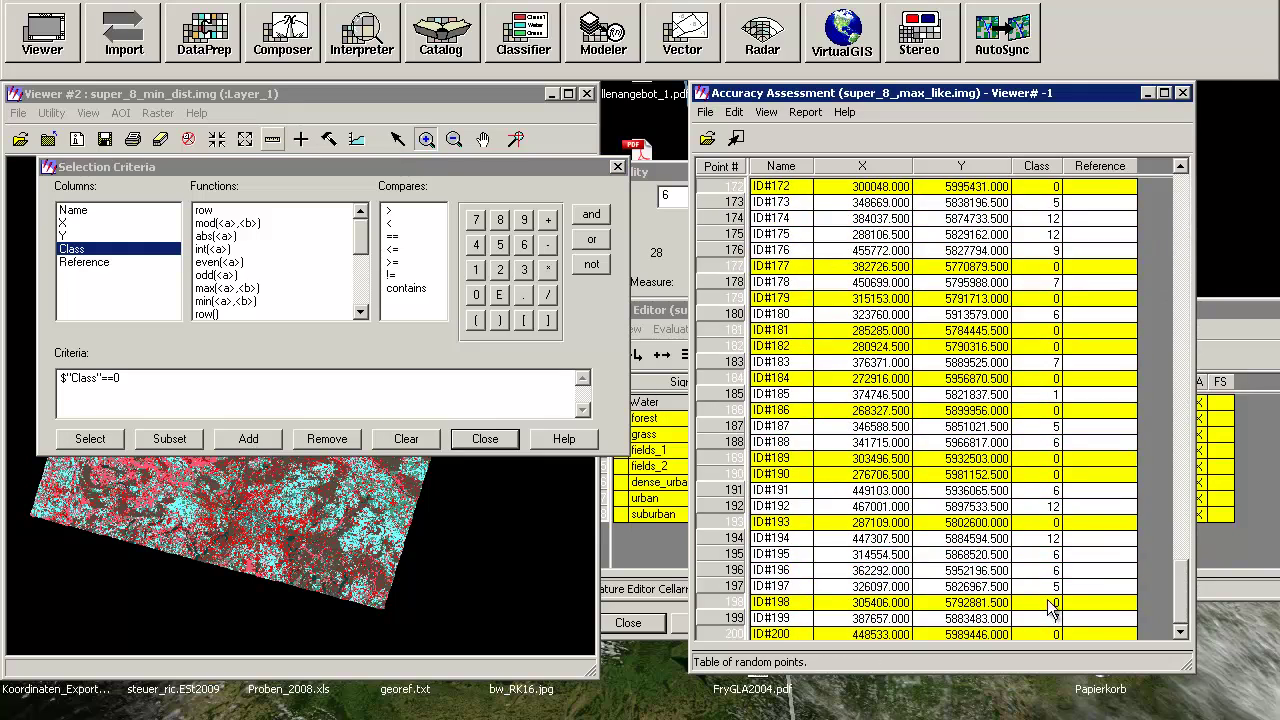
pyautogui.rightClick(733, 420)
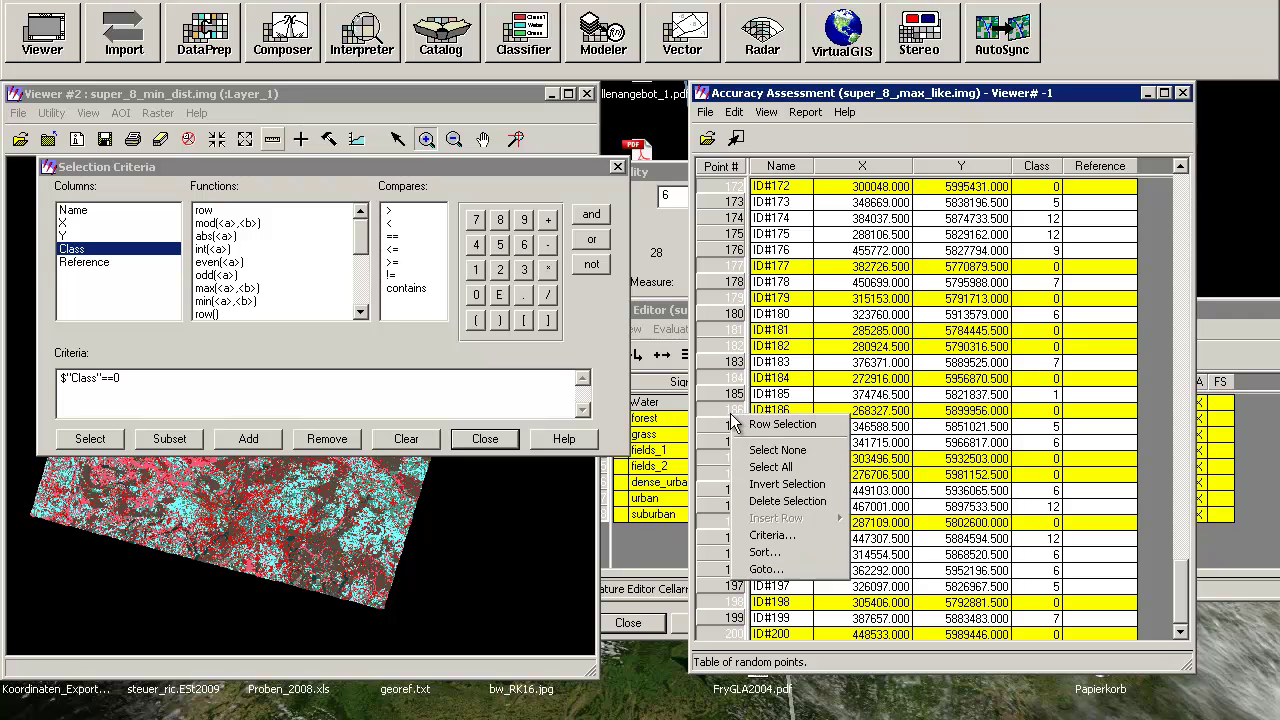
pyautogui.click(785, 501)
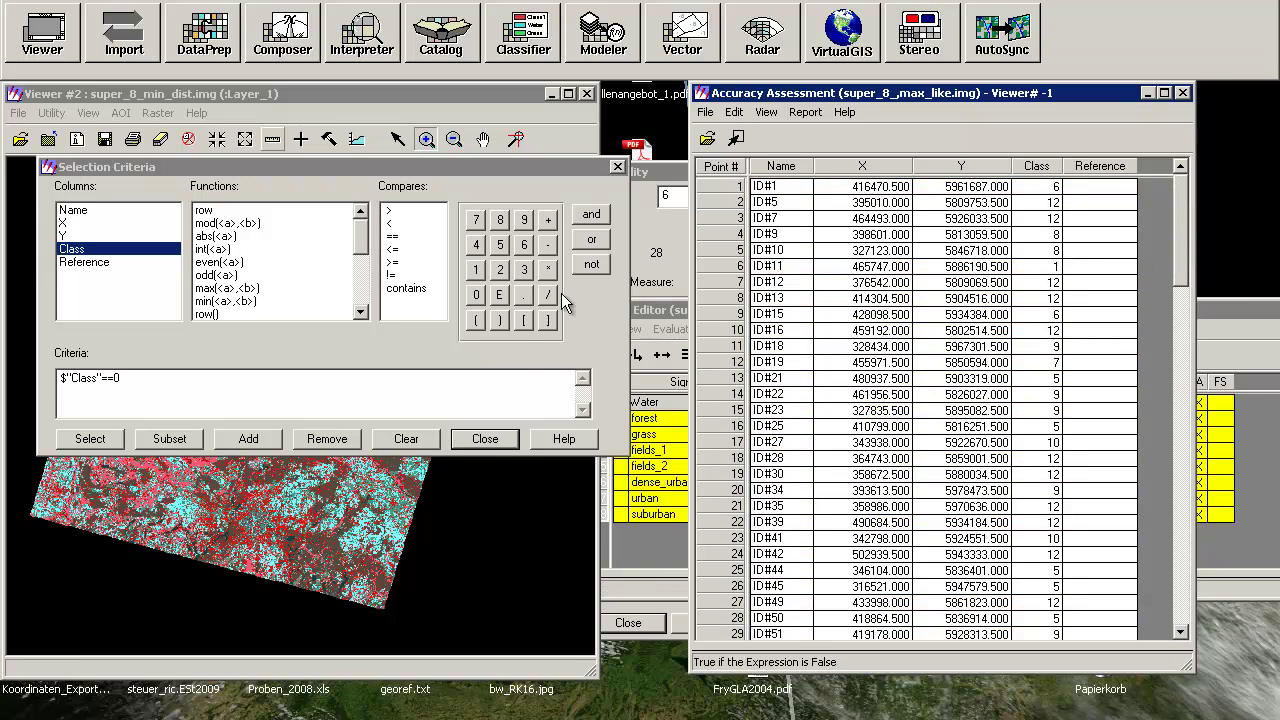
pyautogui.click(486, 439)
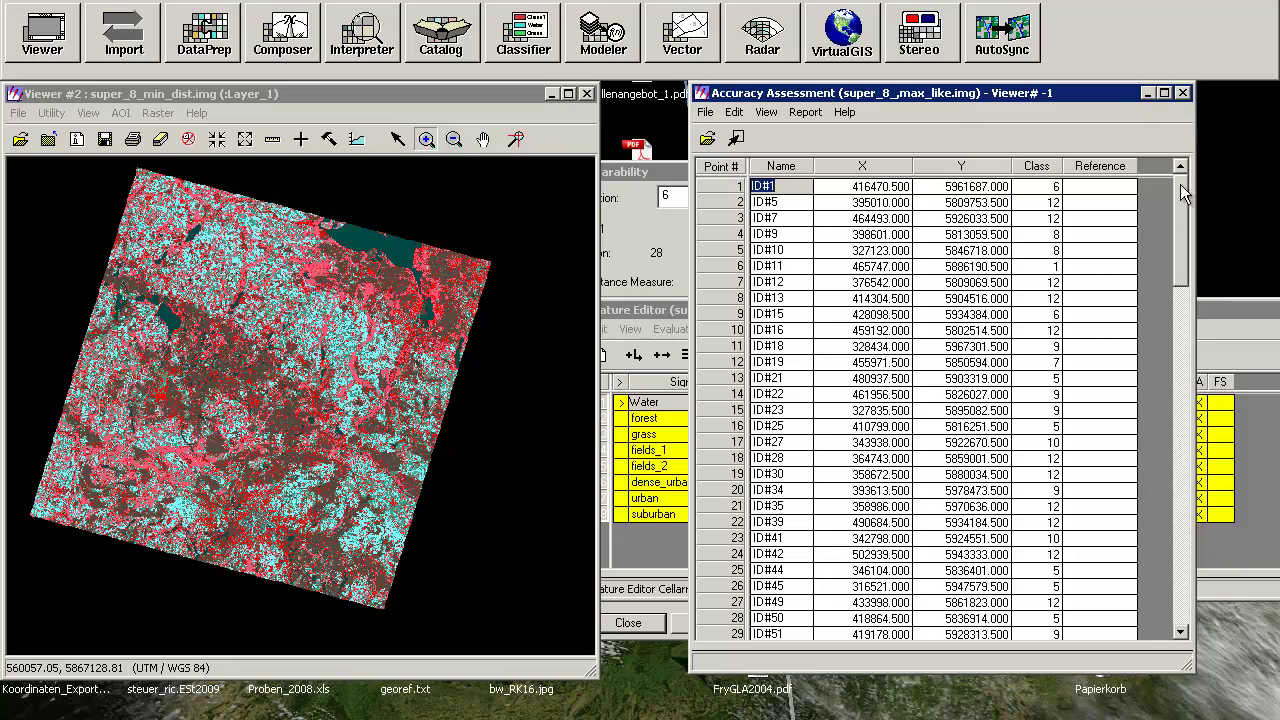
# Step: Load stack_2000_berlin.img into a new Viewer #3 and fit the image to the window
pyautogui.moveTo(1180, 215)
pyautogui.mouseDown()
pyautogui.moveTo(1157, 482)
pyautogui.moveTo(1117, 611)
pyautogui.moveTo(1180, 496)
pyautogui.moveTo(1201, 302)
pyautogui.moveTo(1180, 220)
pyautogui.mouseUp()
pyautogui.click(766, 113)
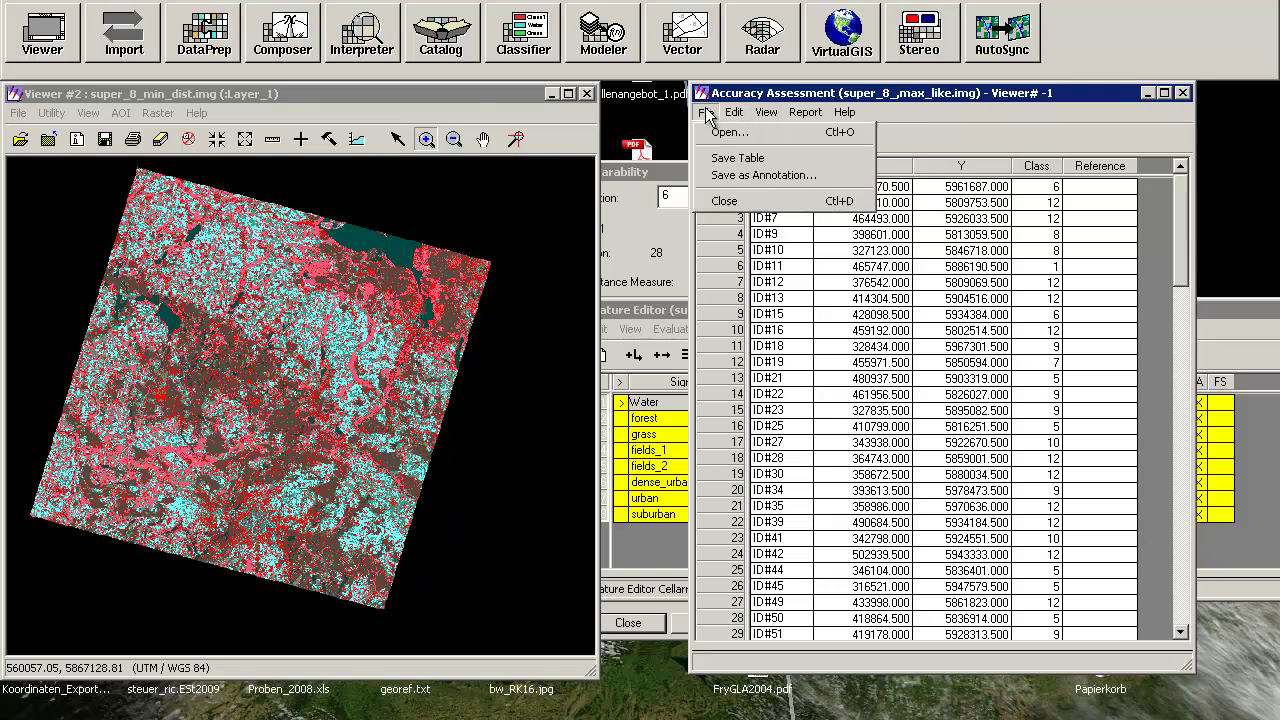
pyautogui.click(716, 111)
pyautogui.click(30, 37)
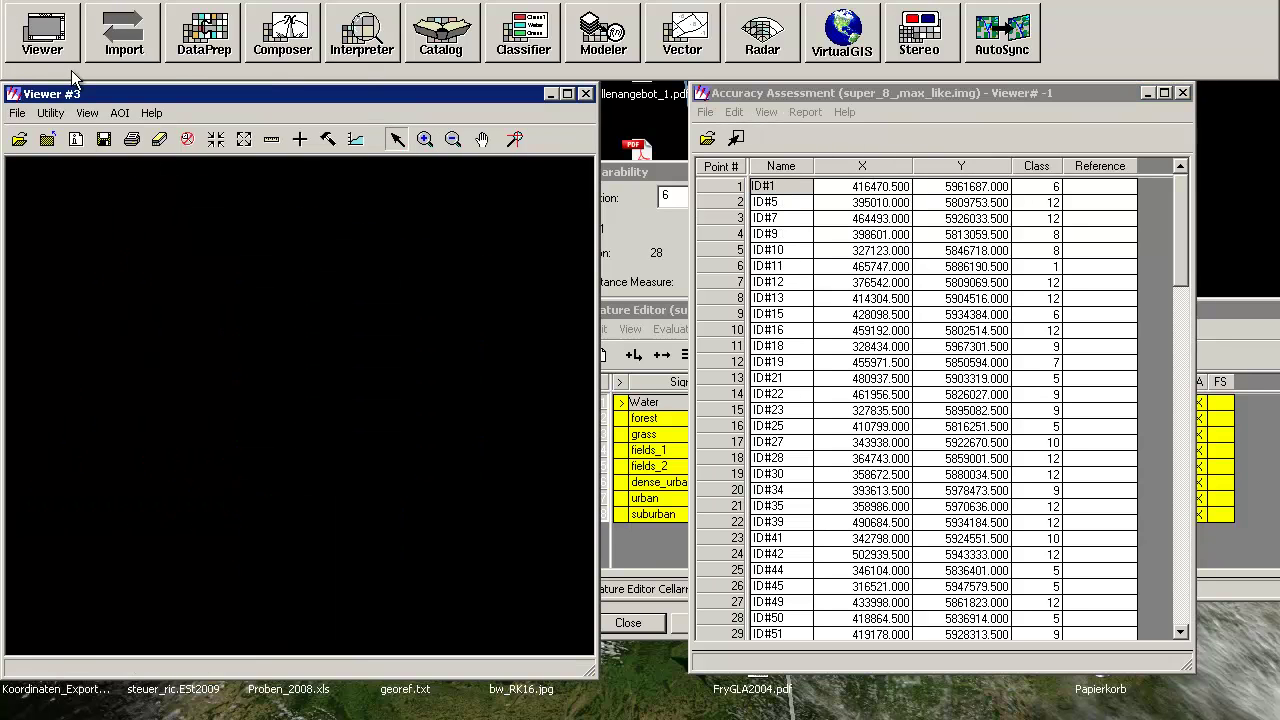
pyautogui.click(19, 139)
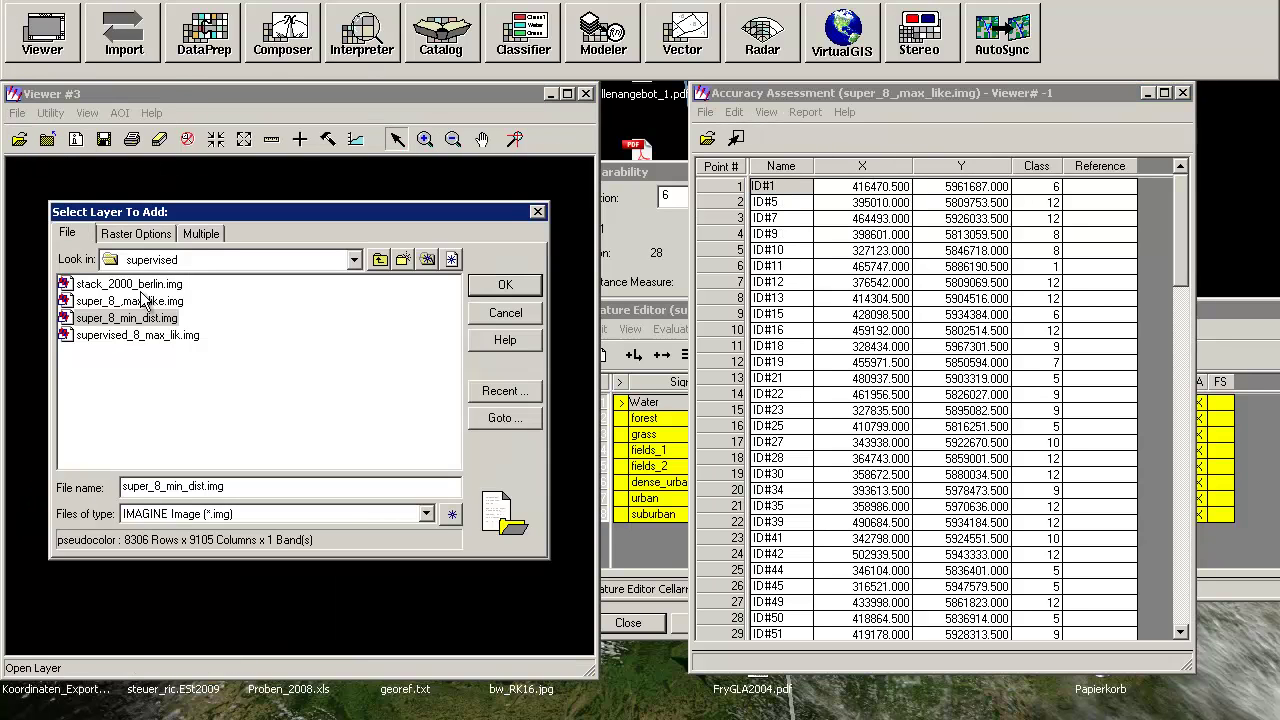
pyautogui.click(145, 285)
pyautogui.click(503, 285)
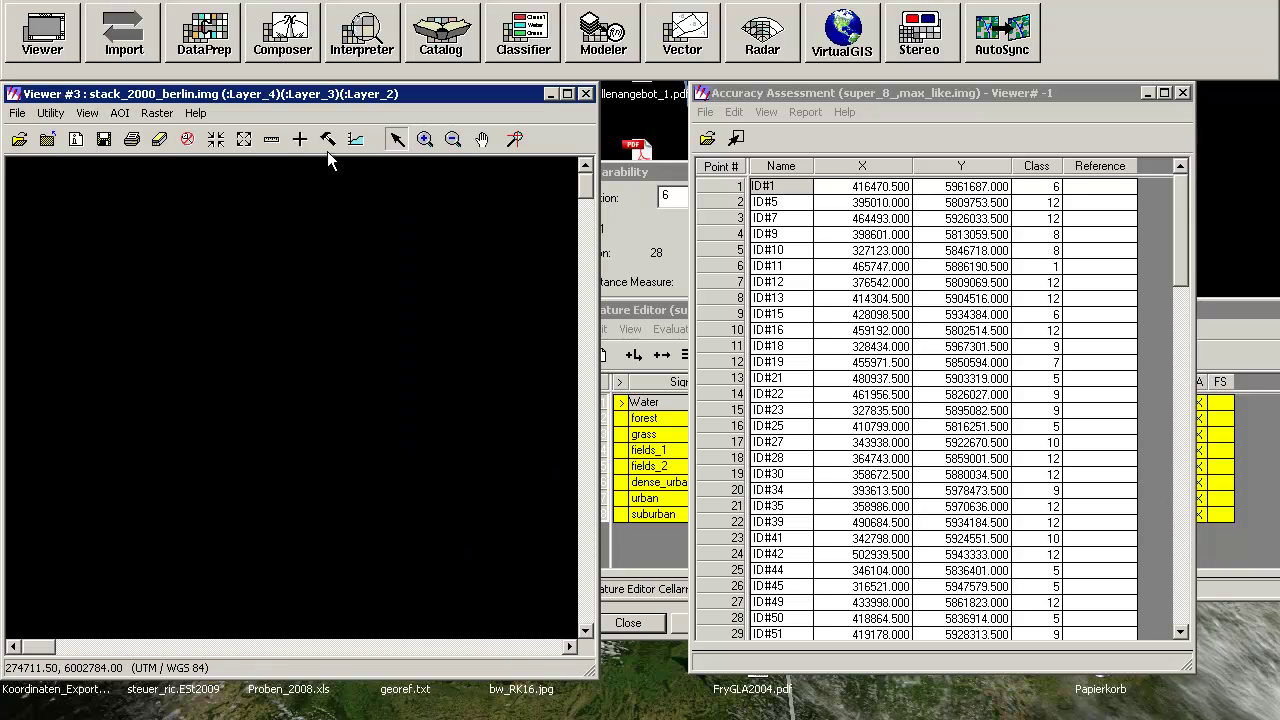
pyautogui.rightClick(355, 268)
pyautogui.click(420, 389)
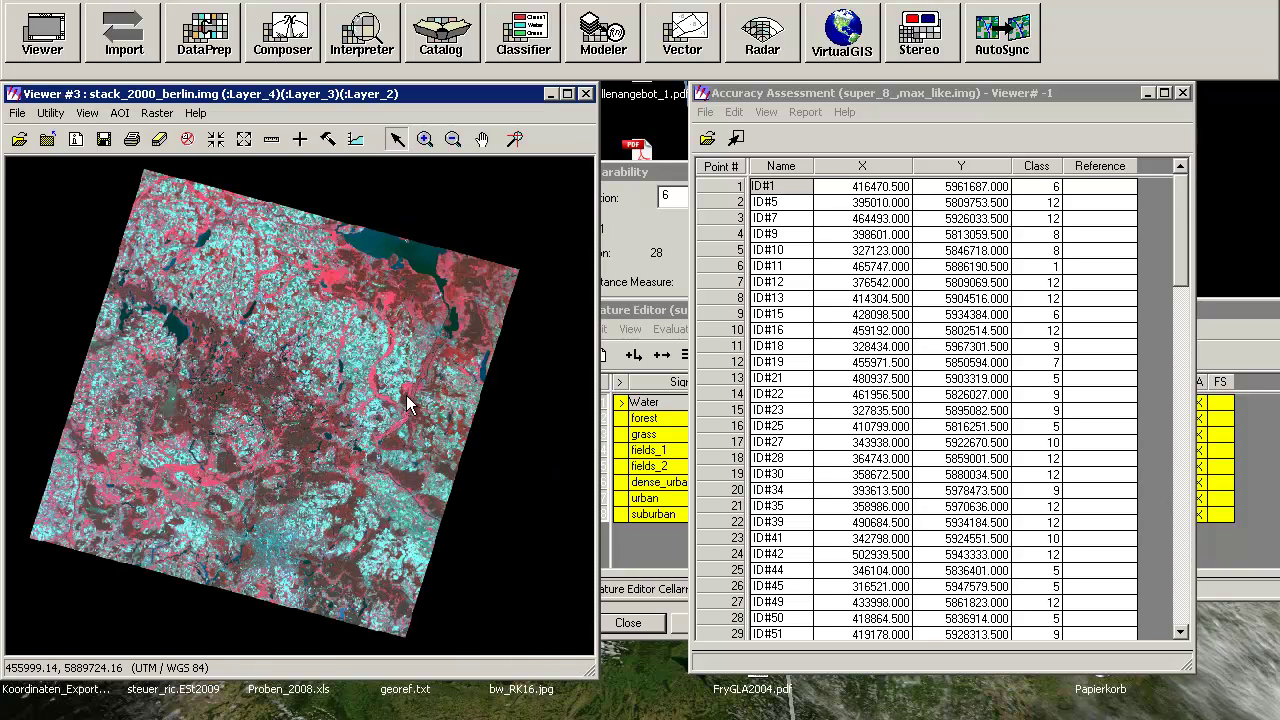
pyautogui.click(421, 146)
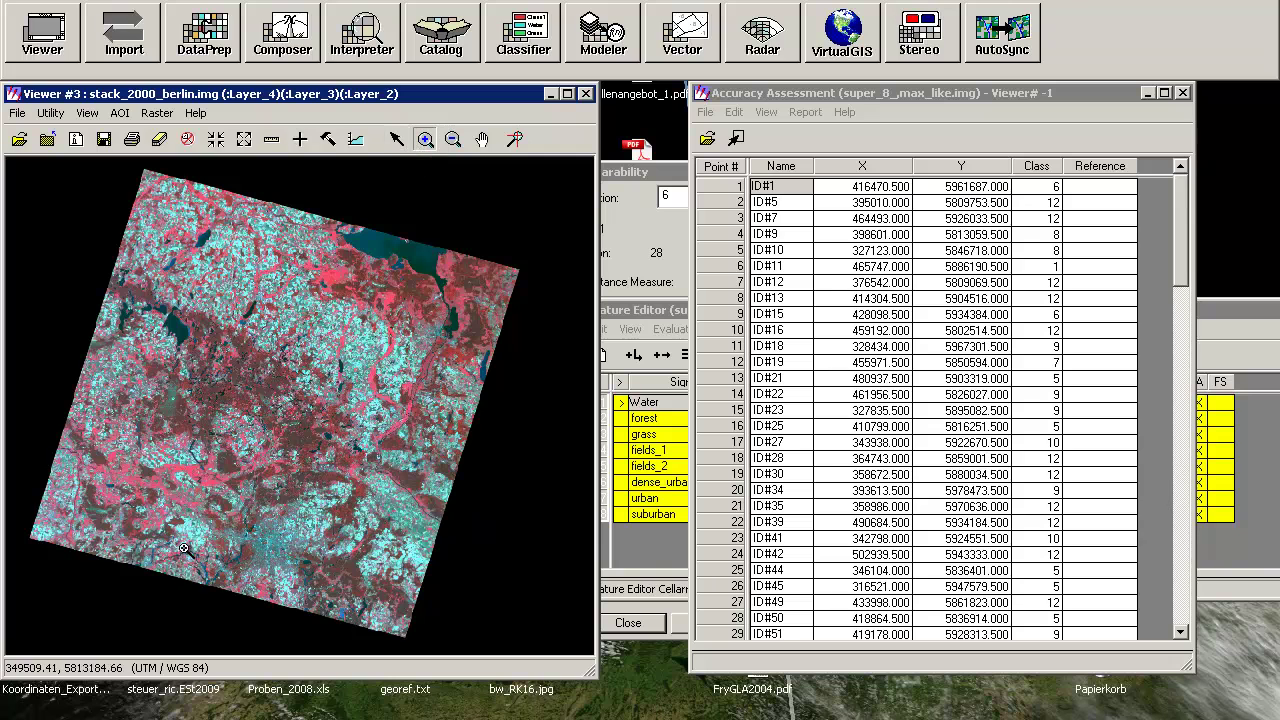
# Step: Link the Accuracy Assessment table to Viewer #3 via View > Select Viewer
pyautogui.click(809, 96)
pyautogui.click(767, 112)
pyautogui.click(790, 132)
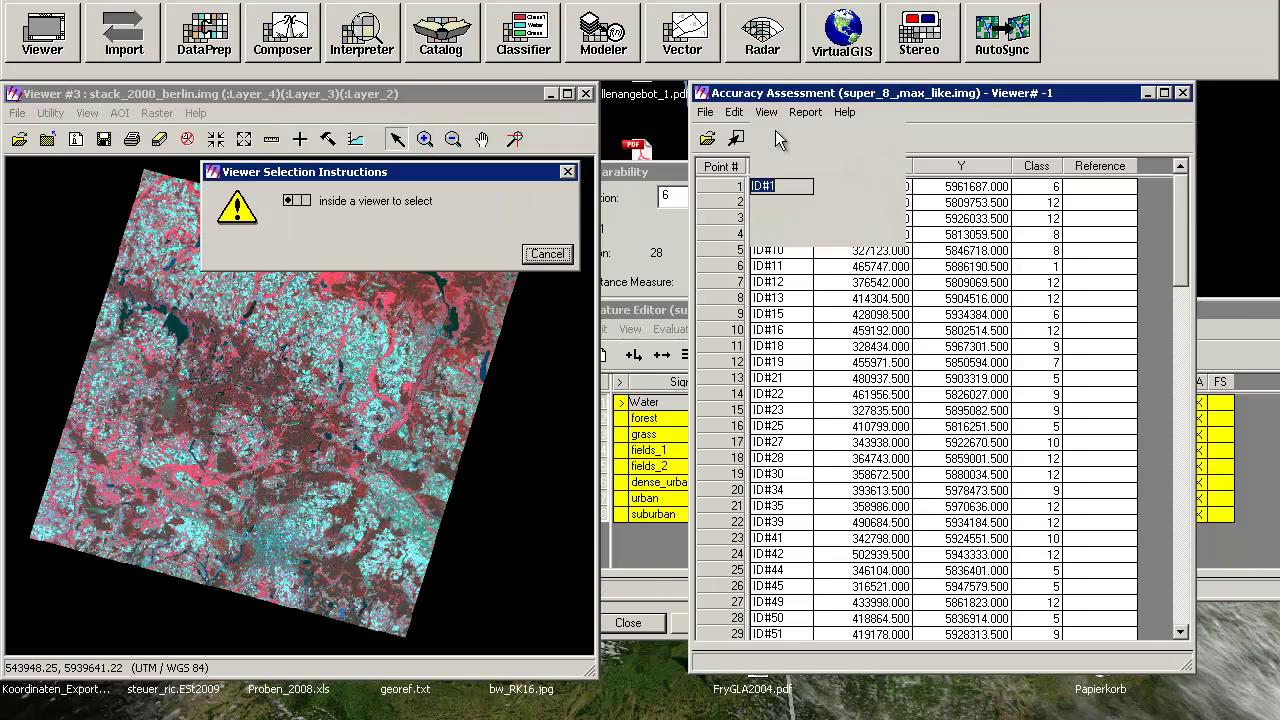
pyautogui.click(350, 340)
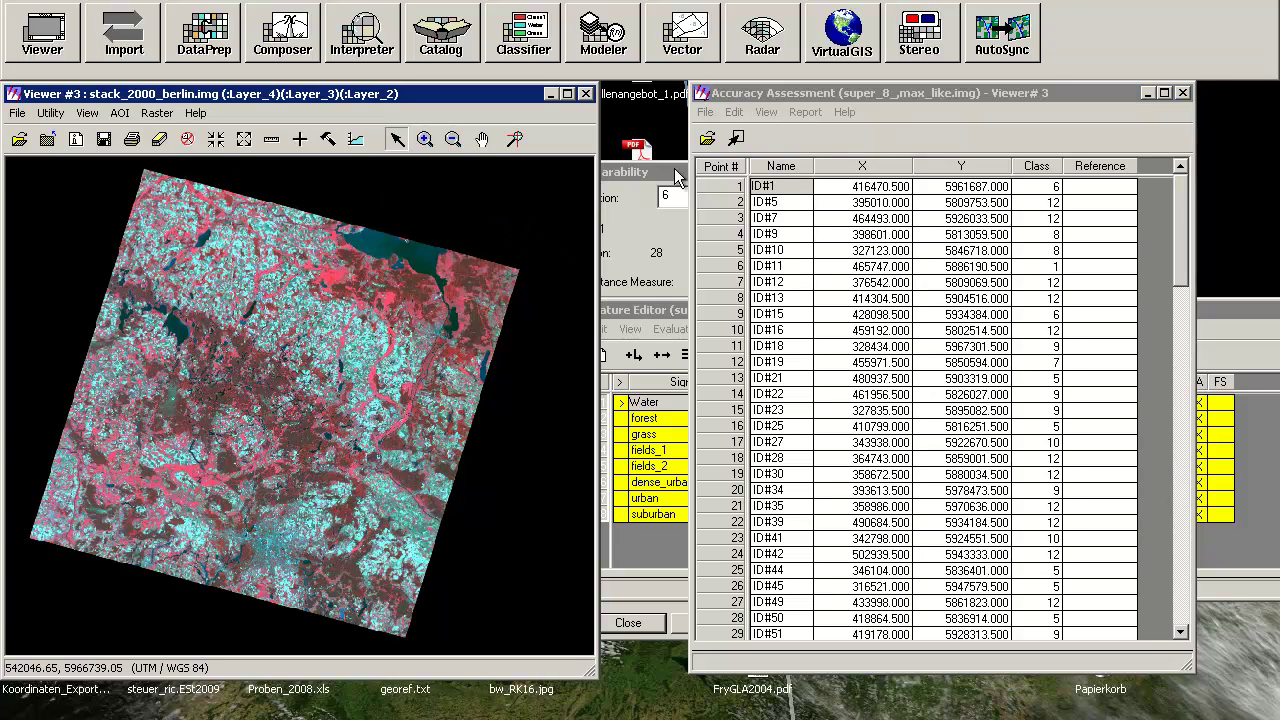
# Step: Hide all point markers, then show only the selected table rows 1–12 on the Berlin image
pyautogui.click(767, 112)
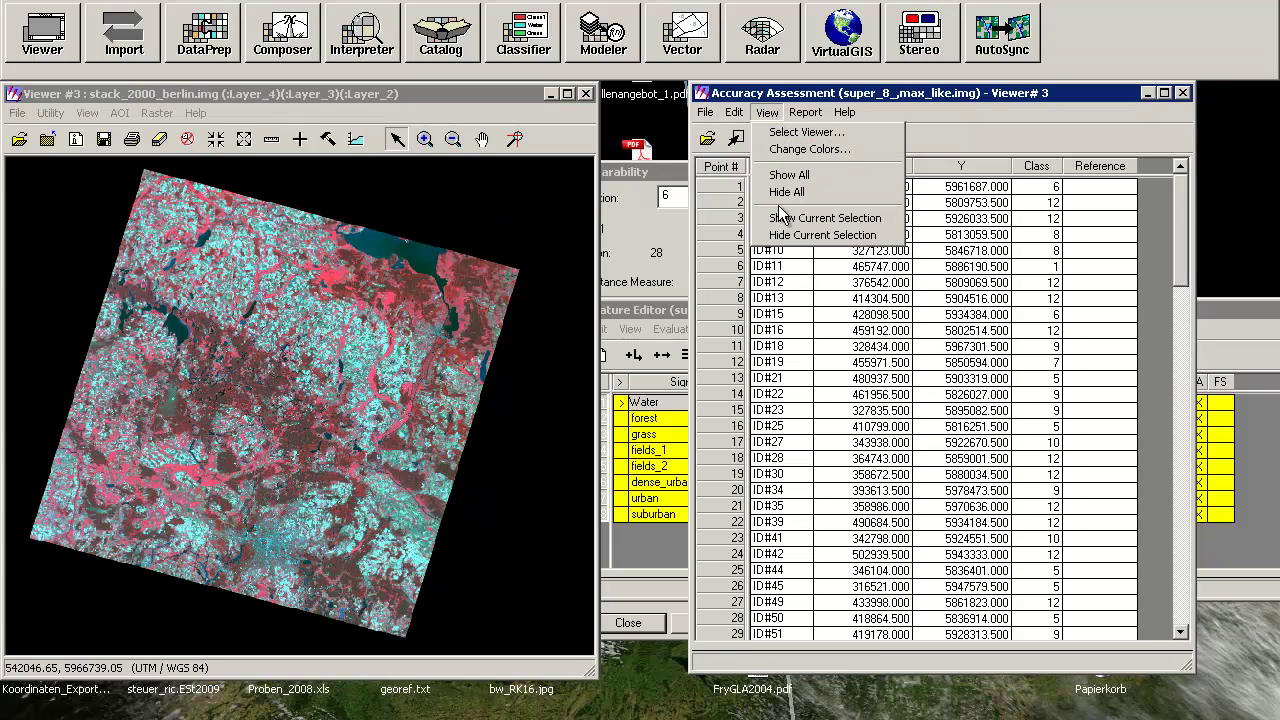
pyautogui.click(783, 191)
pyautogui.moveTo(720, 186); pyautogui.dragTo(726, 364)
pyautogui.click(766, 112)
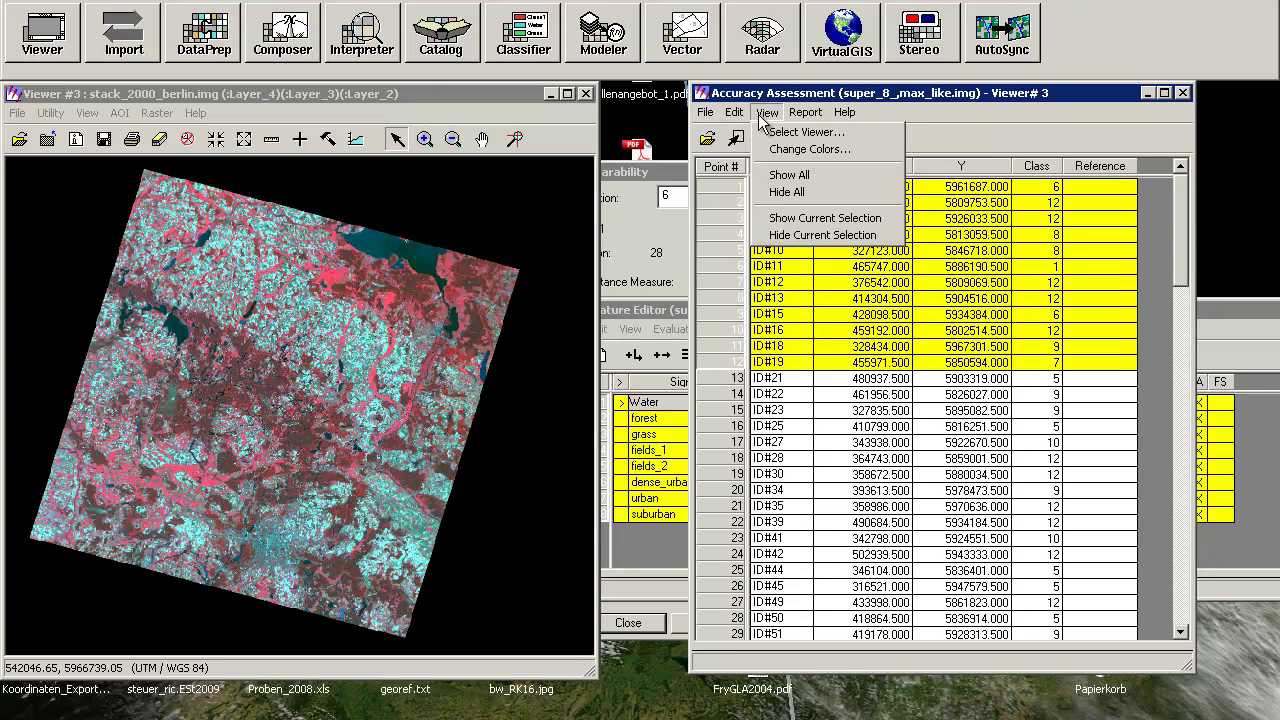
pyautogui.click(777, 222)
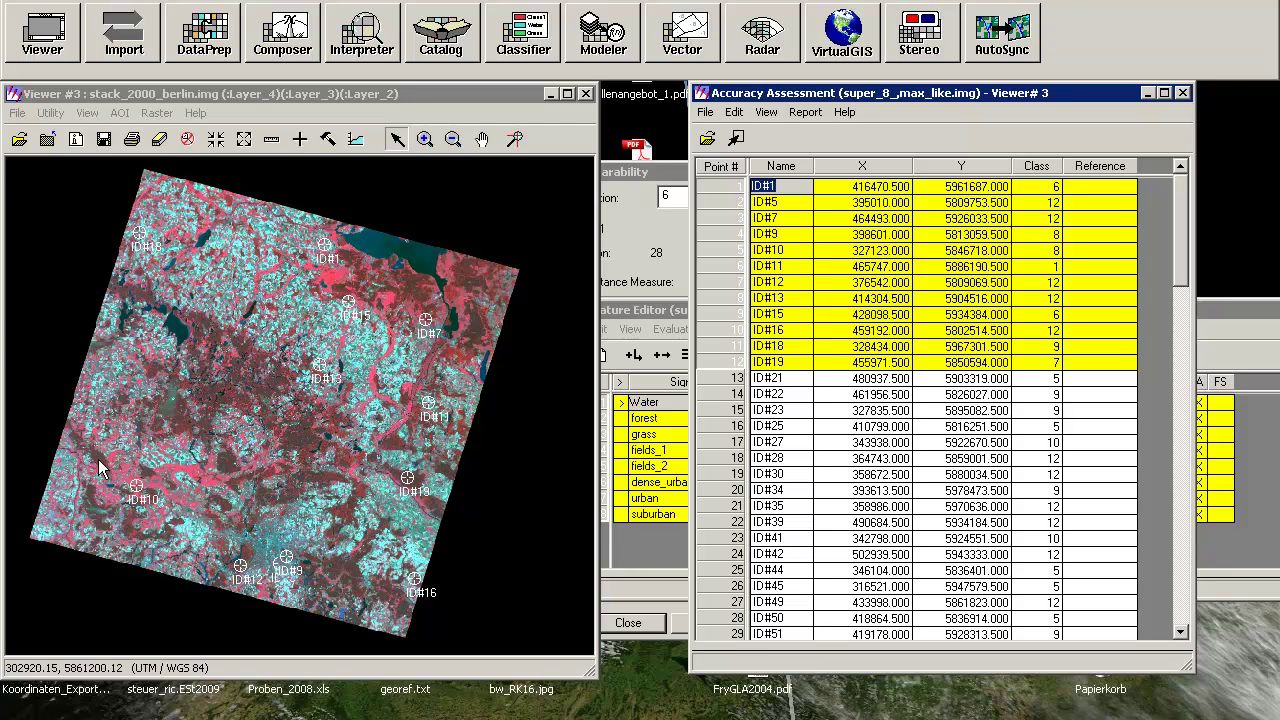
pyautogui.click(425, 140)
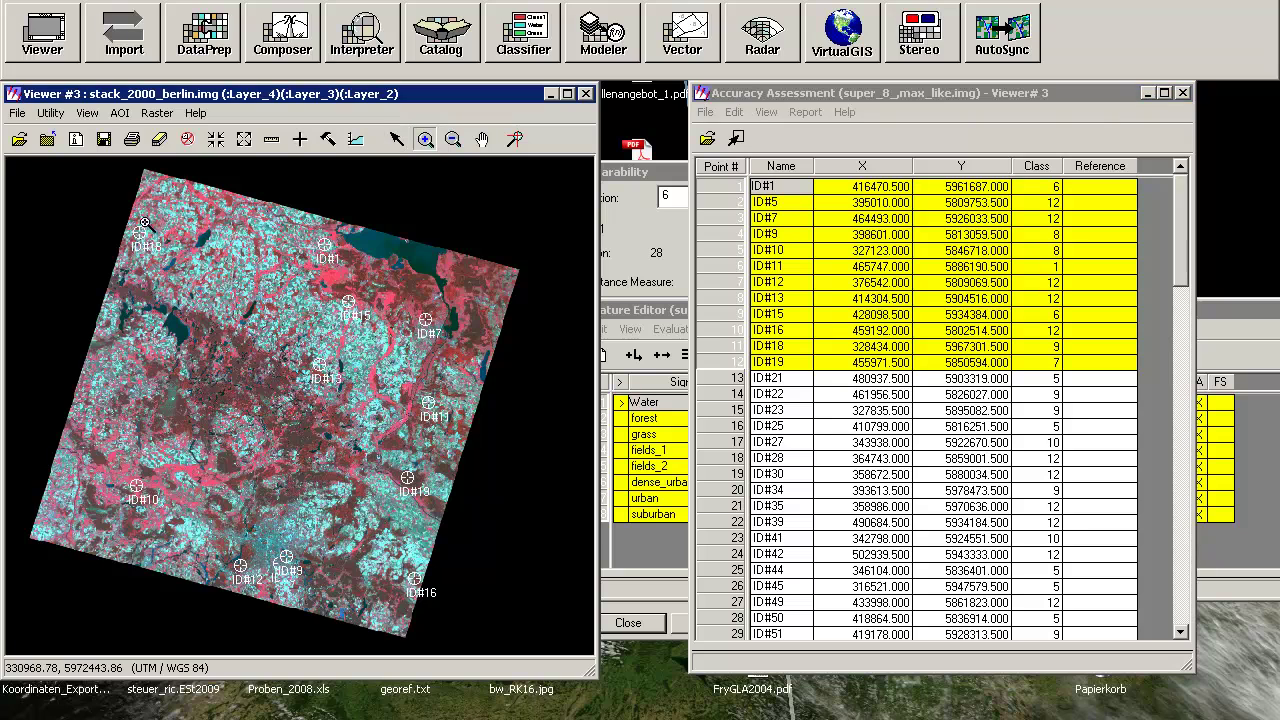
# Step: Zoom closely around point ID#18 and shift the Viewer #3 window slightly right
pyautogui.moveTo(95, 212); pyautogui.dragTo(180, 263)
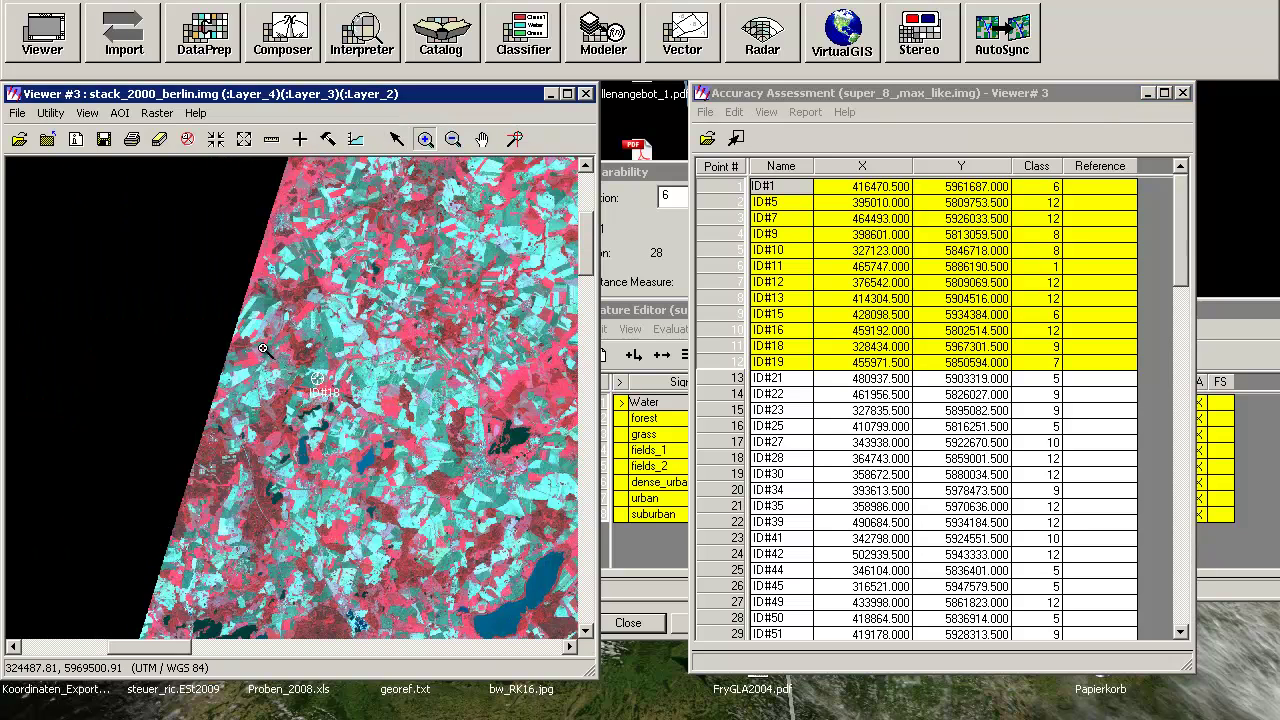
pyautogui.click(395, 437)
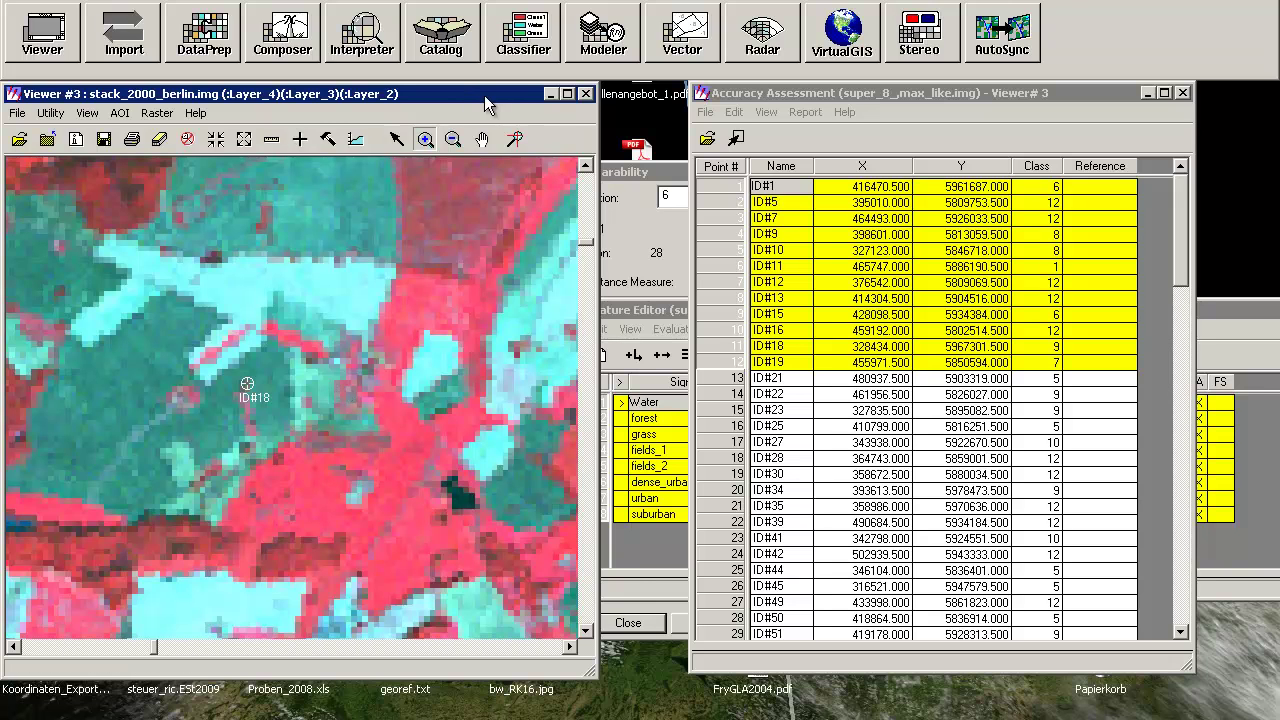
pyautogui.moveTo(500, 97); pyautogui.dragTo(542, 107)
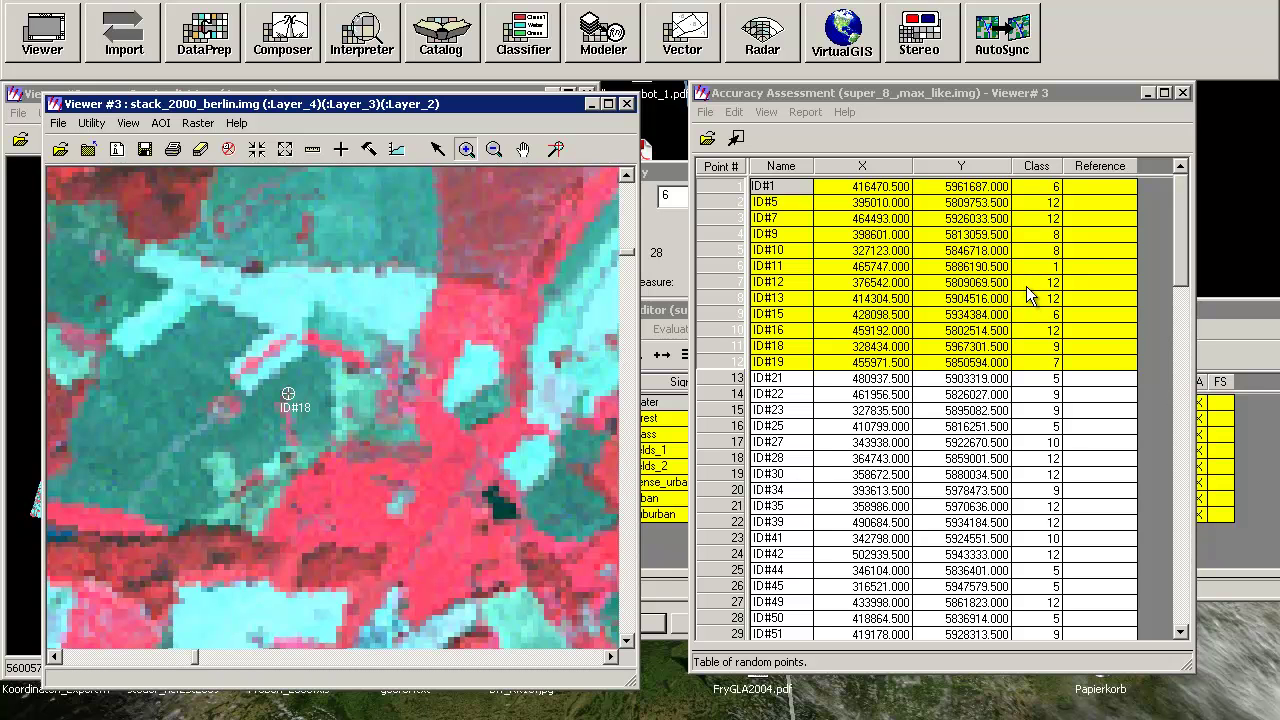
# Step: Raise Viewer #2 with Zoom Out active, then bring the supervised_8_max_lik.img viewer to the front
pyautogui.click(190, 92)
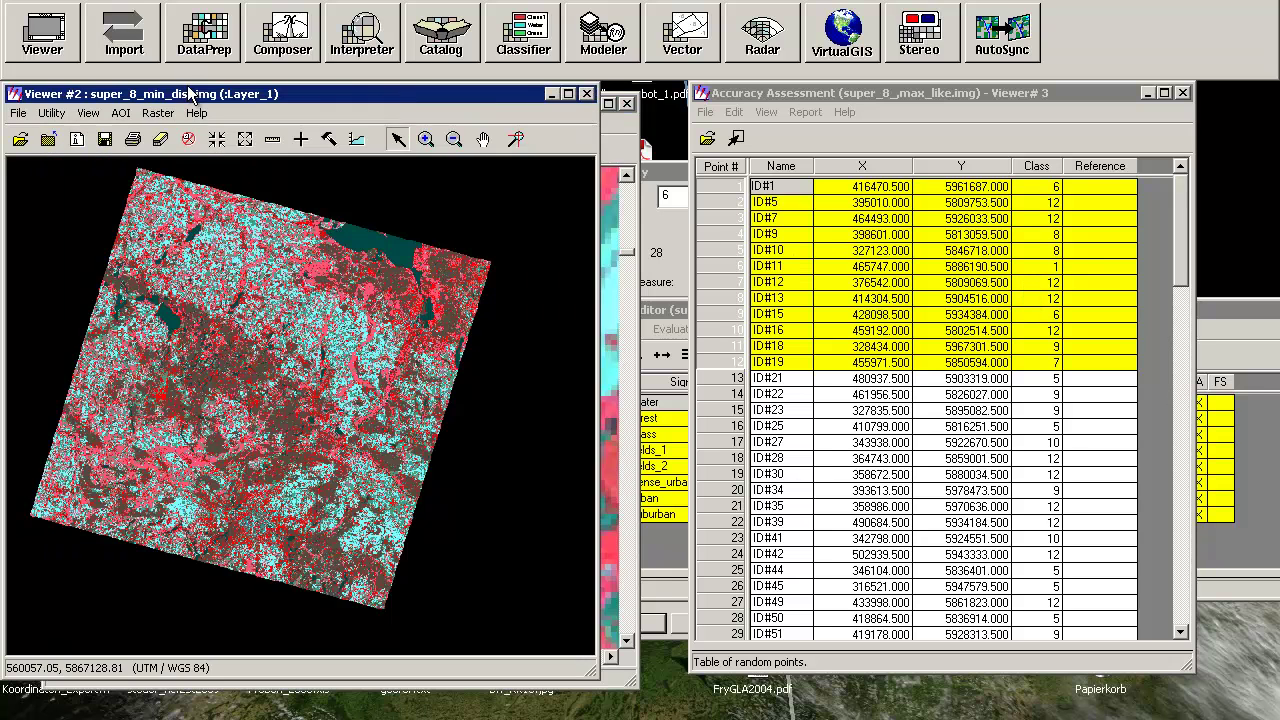
pyautogui.click(454, 141)
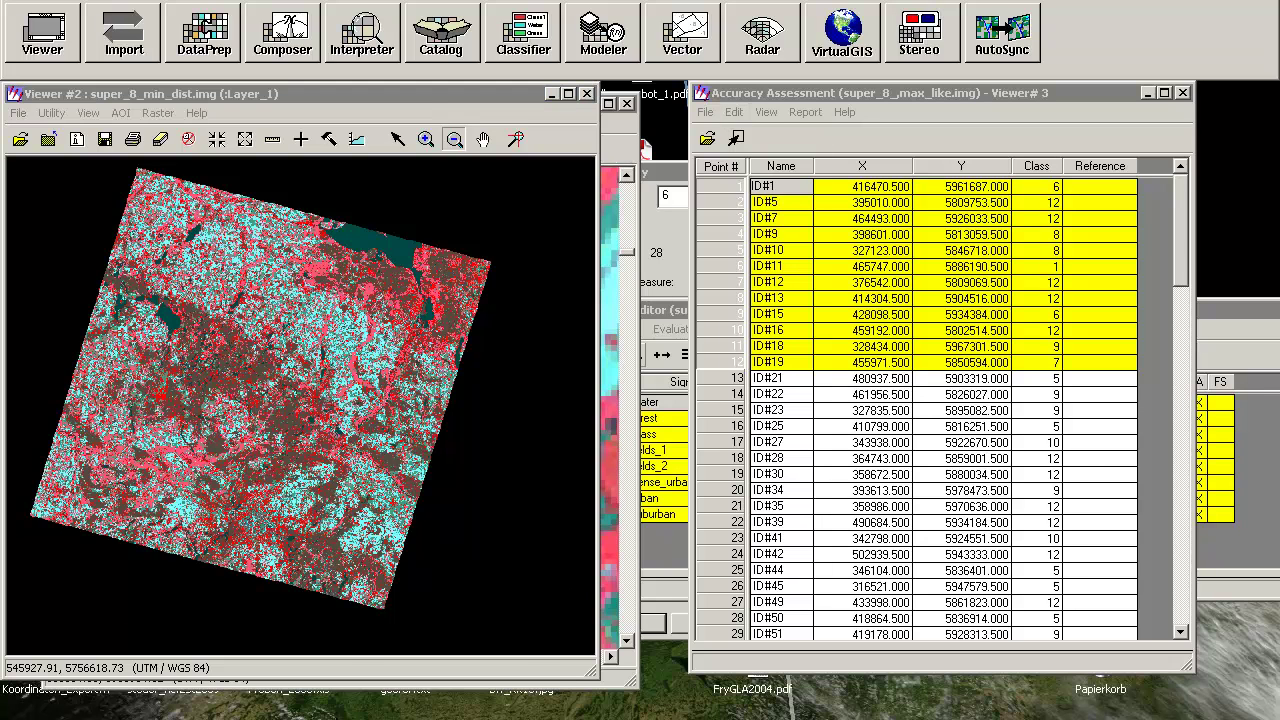
pyautogui.click(349, 681)
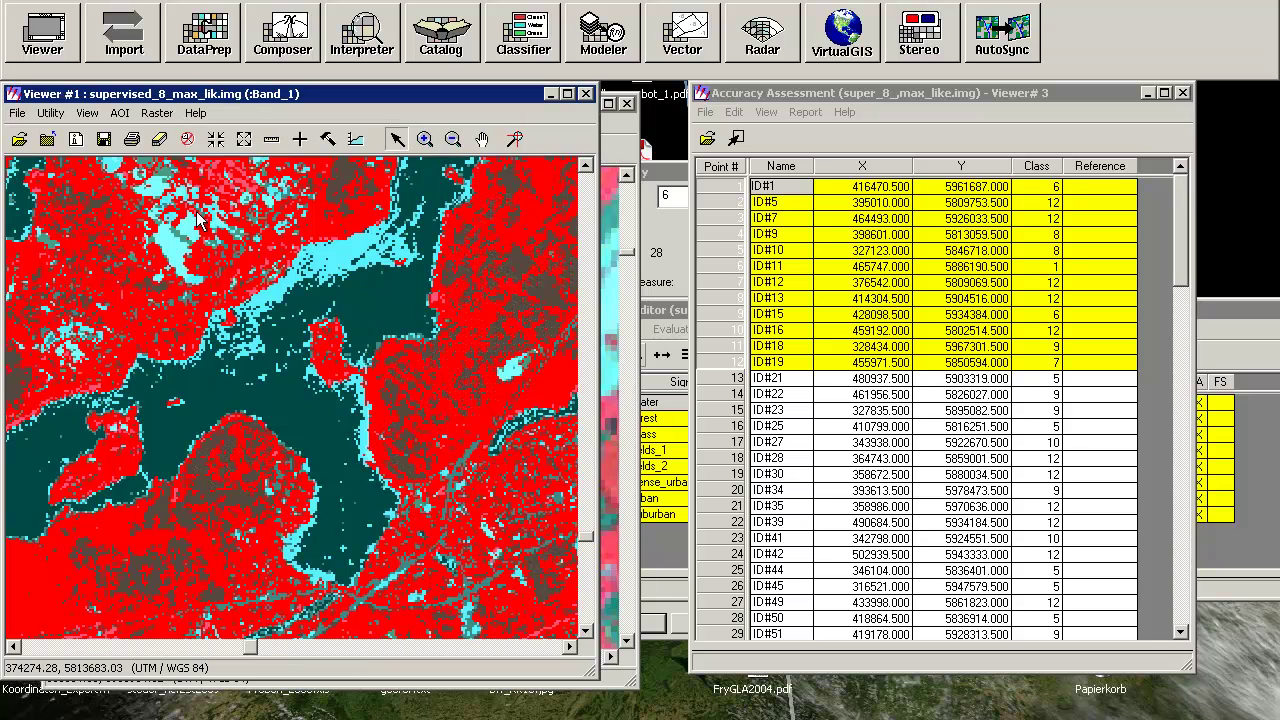
# Step: Open the Raster Attribute Editor for supervised_8_max_lik.img and enlarge it to show class names
pyautogui.click(157, 113)
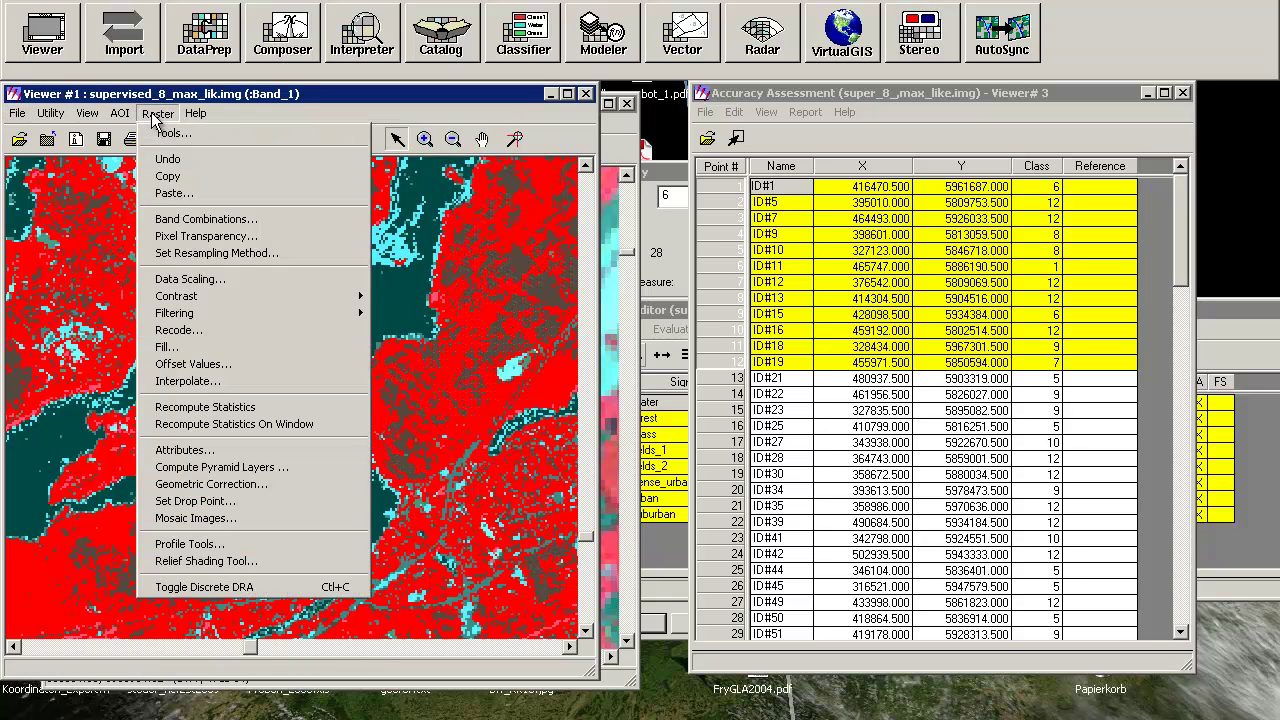
pyautogui.click(212, 452)
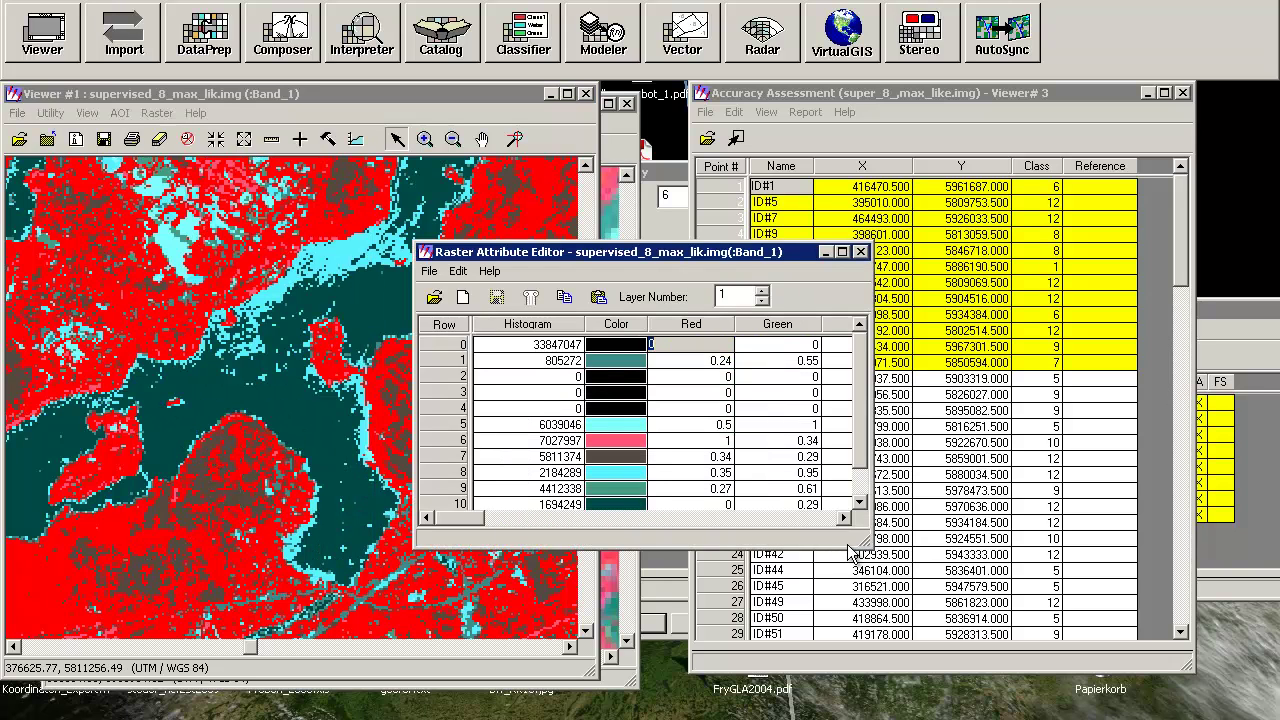
pyautogui.moveTo(930, 653); pyautogui.dragTo(952, 666)
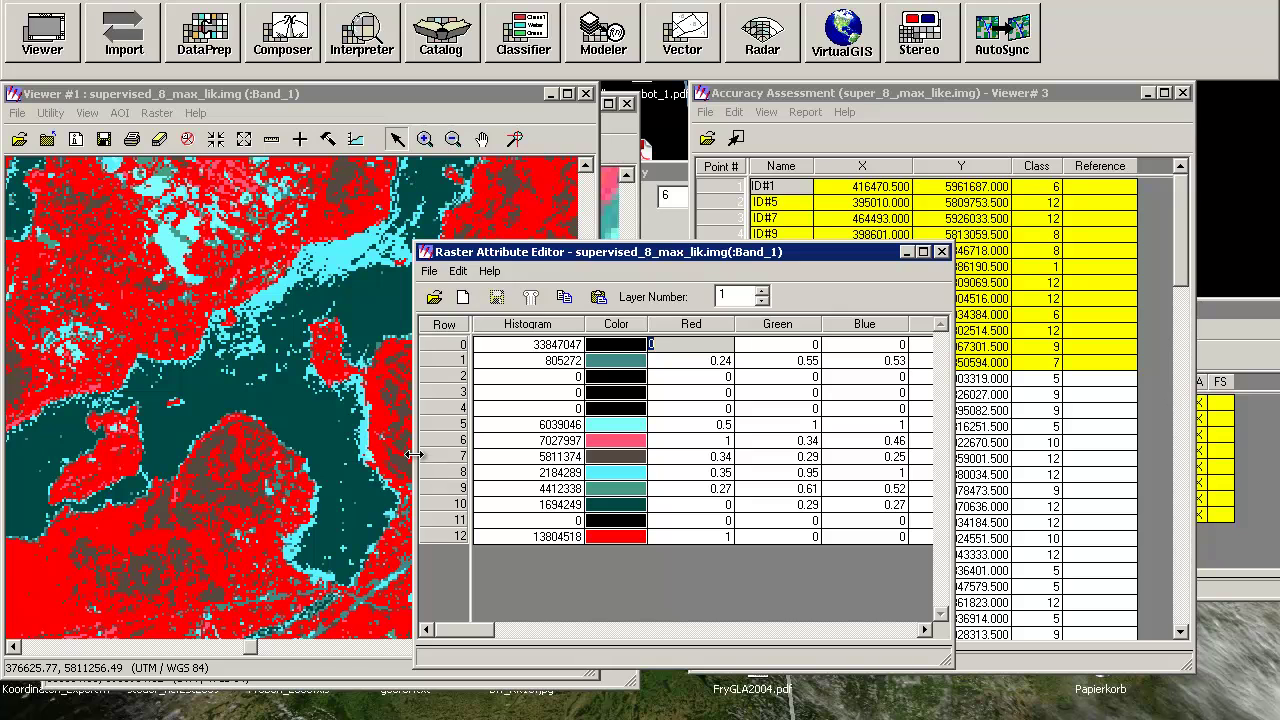
pyautogui.moveTo(311, 459); pyautogui.dragTo(35, 460)
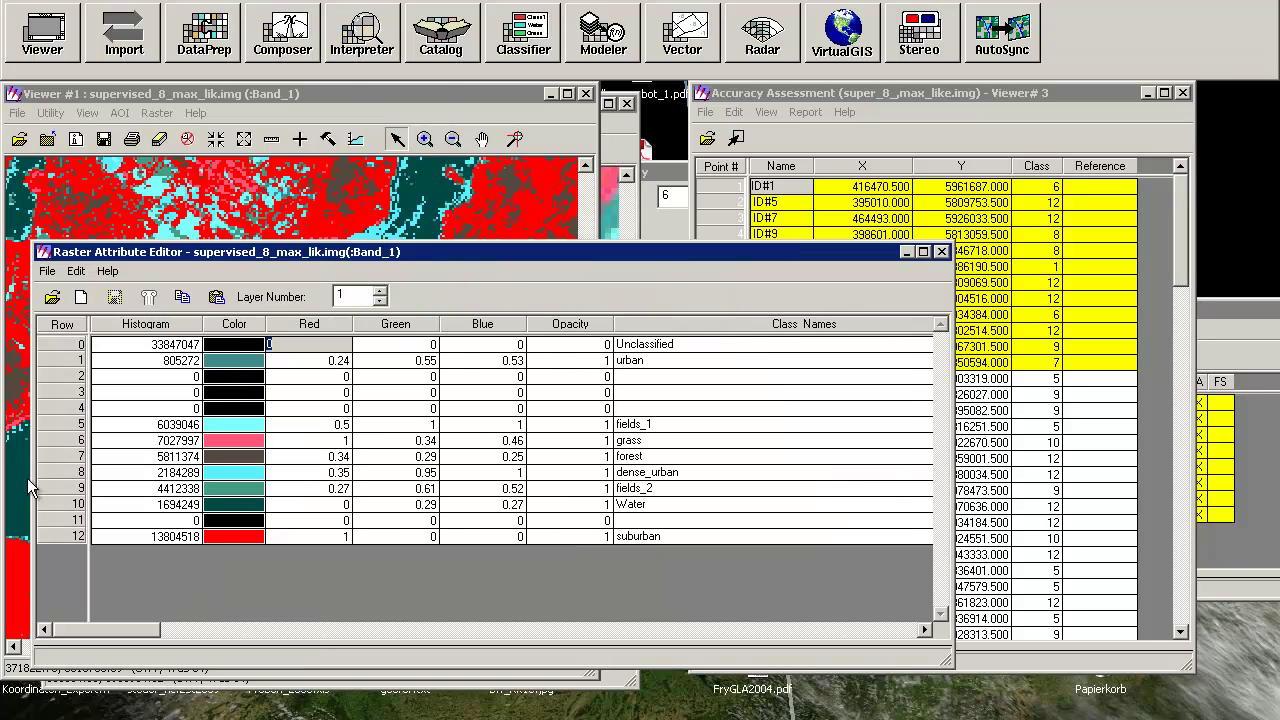
# Step: Select row 6 (grass) in the attribute table, then raise the classified map viewer
pyautogui.click(243, 383)
pyautogui.moveTo(82, 384); pyautogui.dragTo(80, 420)
pyautogui.rightClick(78, 410)
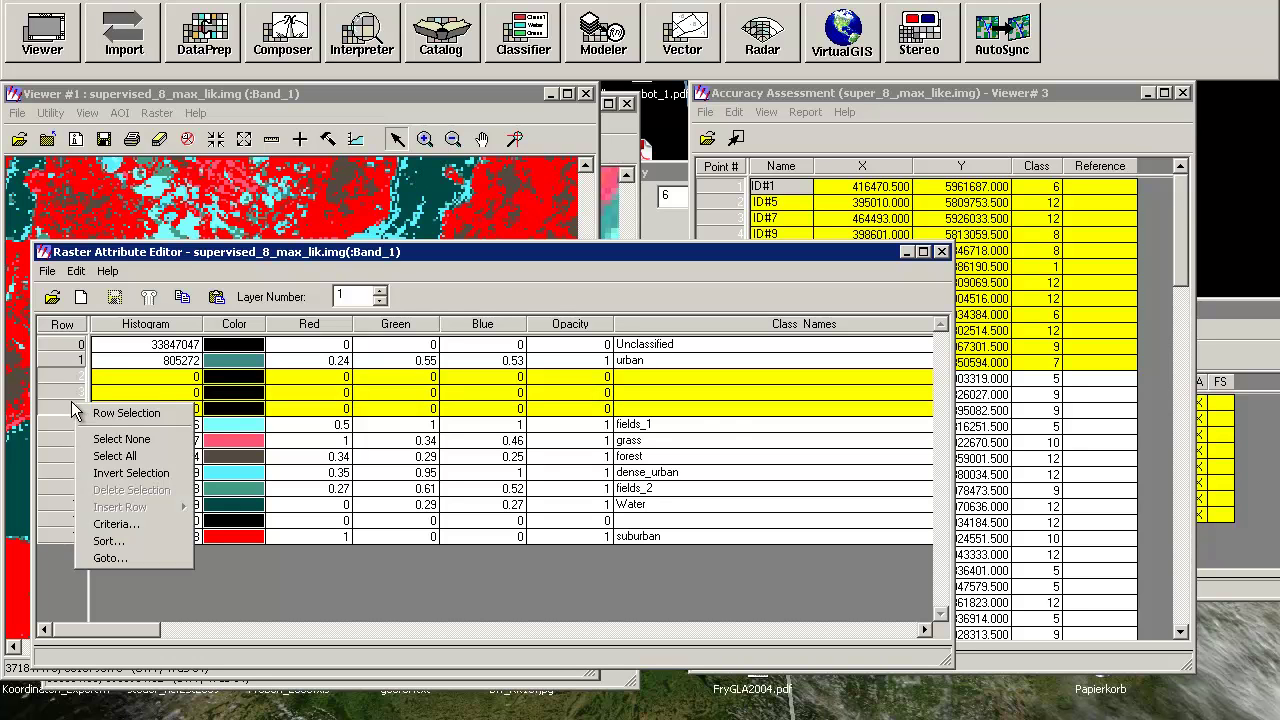
pyautogui.click(76, 405)
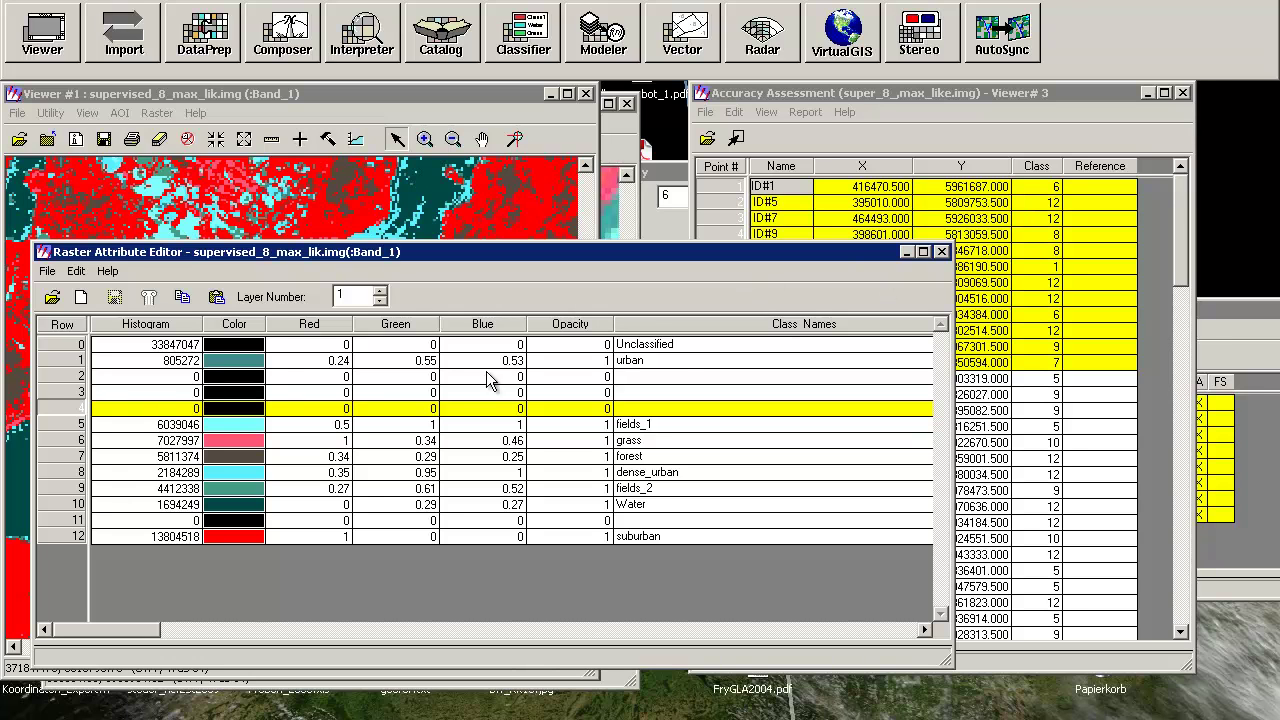
pyautogui.click(76, 440)
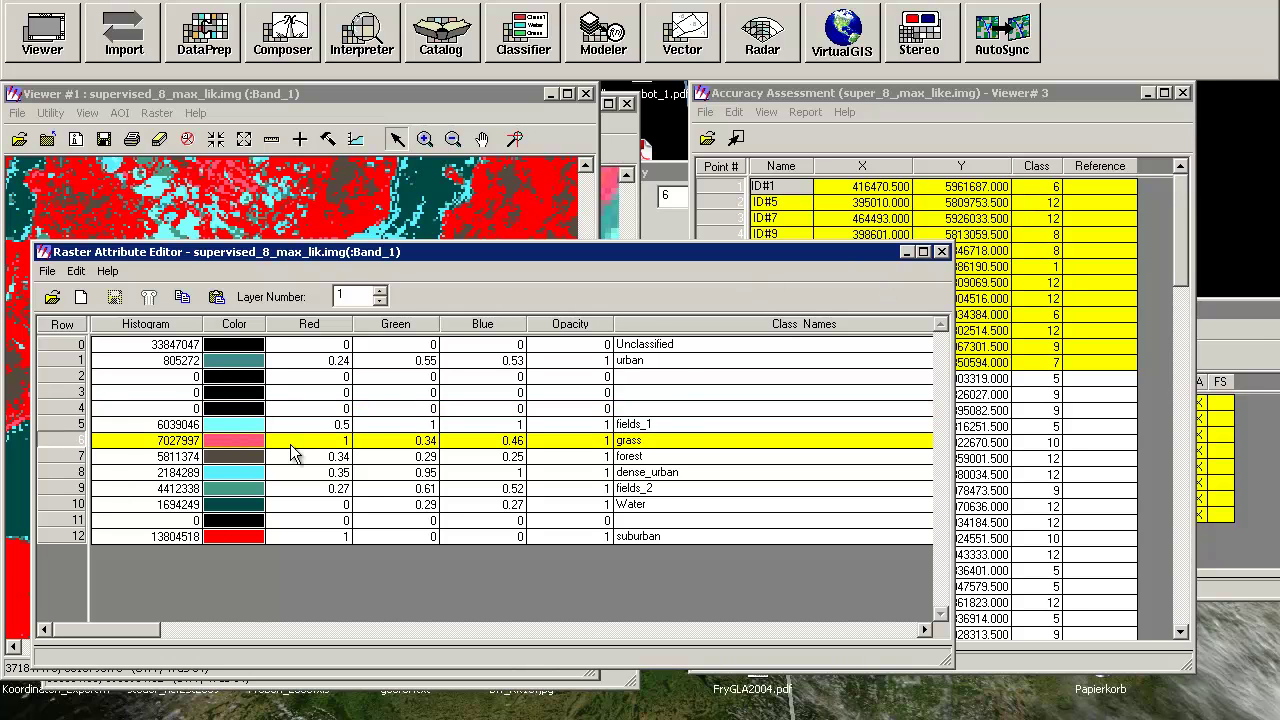
pyautogui.click(355, 102)
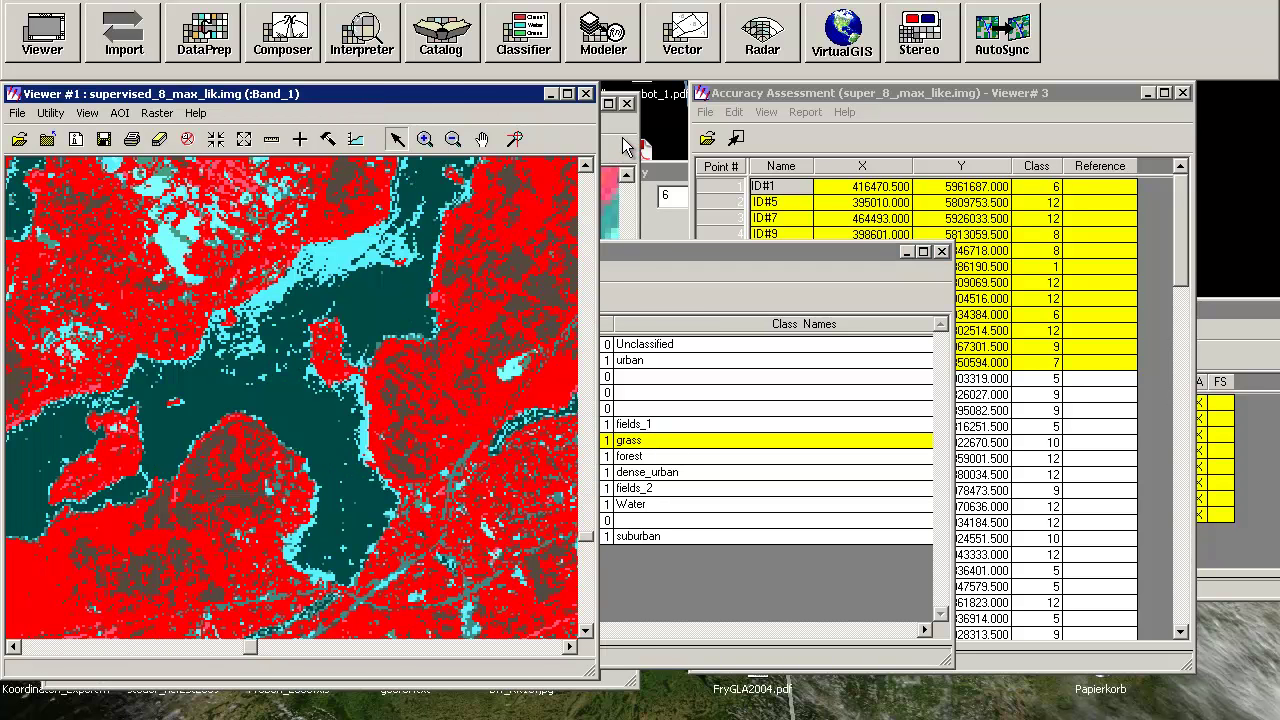
# Step: Check ID#18 in the Berlin viewer, then cycle through windows until the Accuracy Assessment table is on top
pyautogui.click(627, 147)
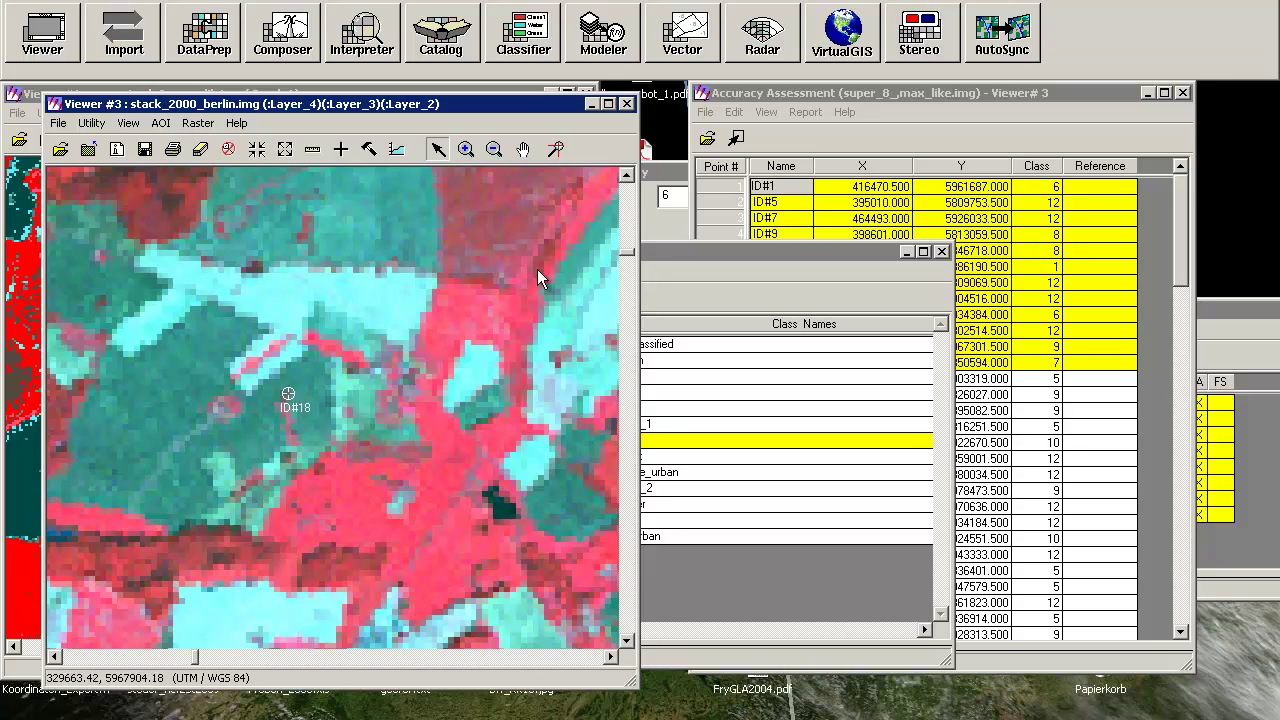
pyautogui.click(800, 110)
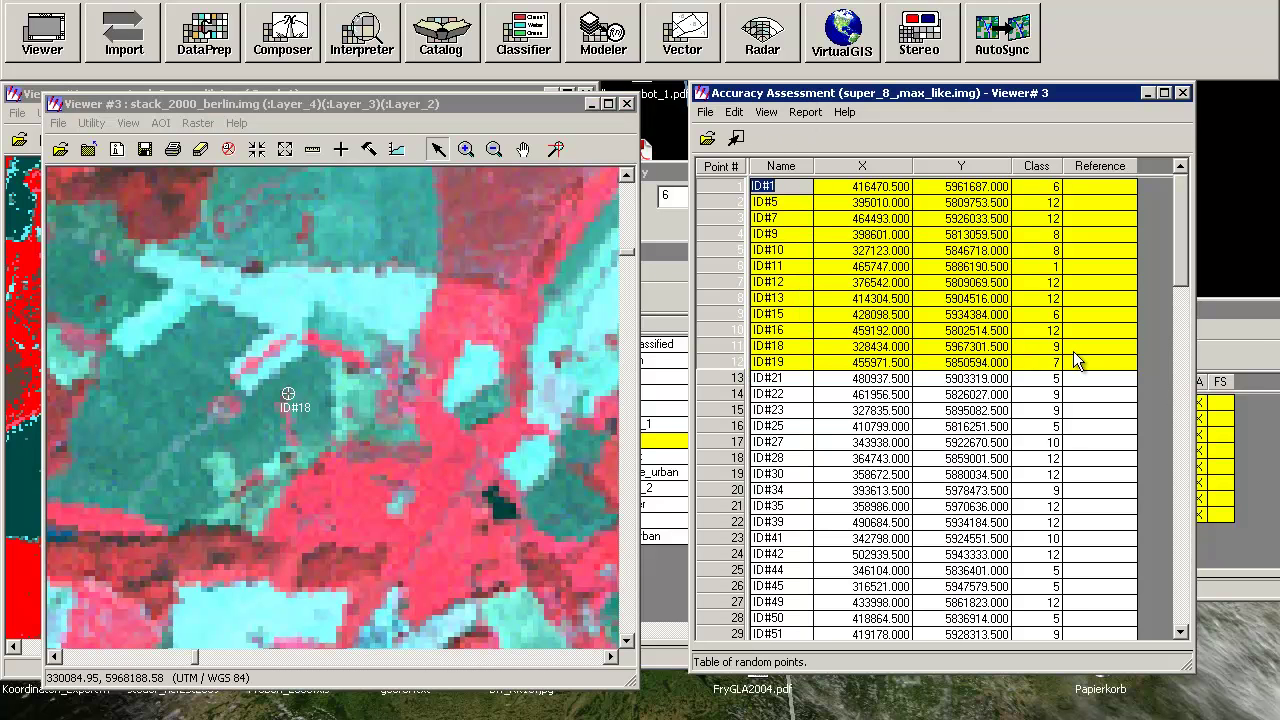
pyautogui.click(666, 186)
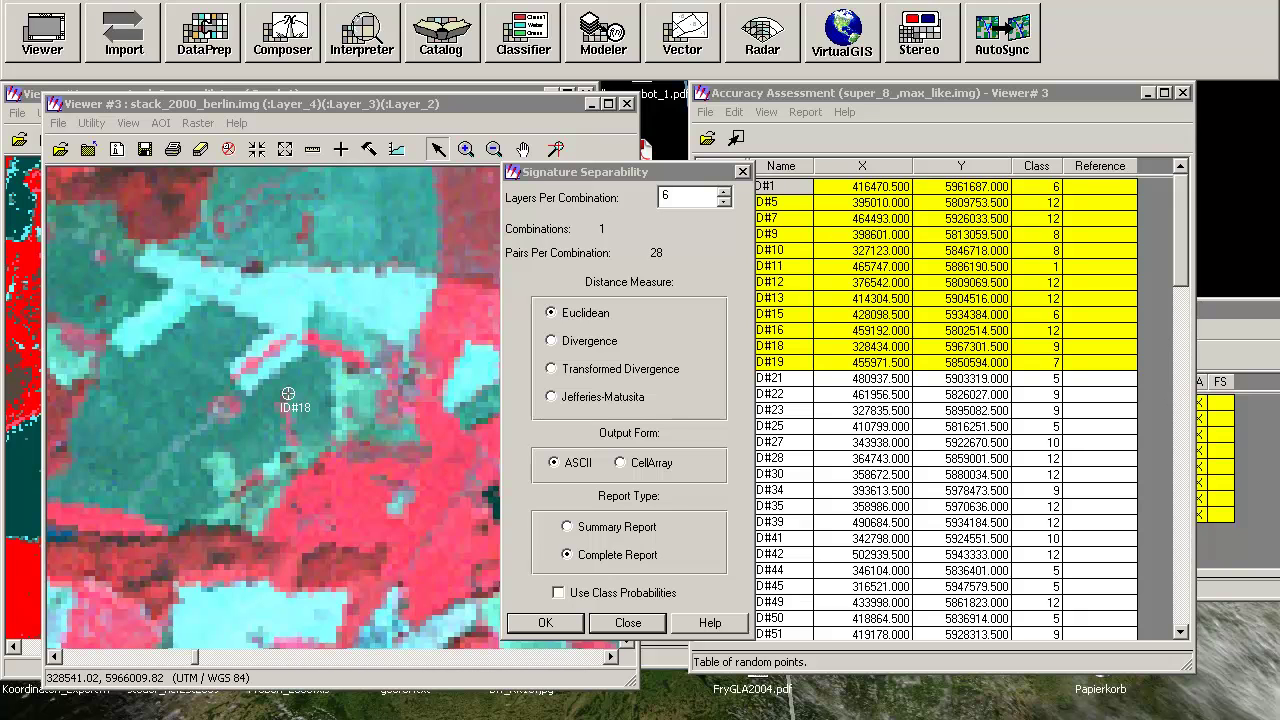
pyautogui.click(326, 711)
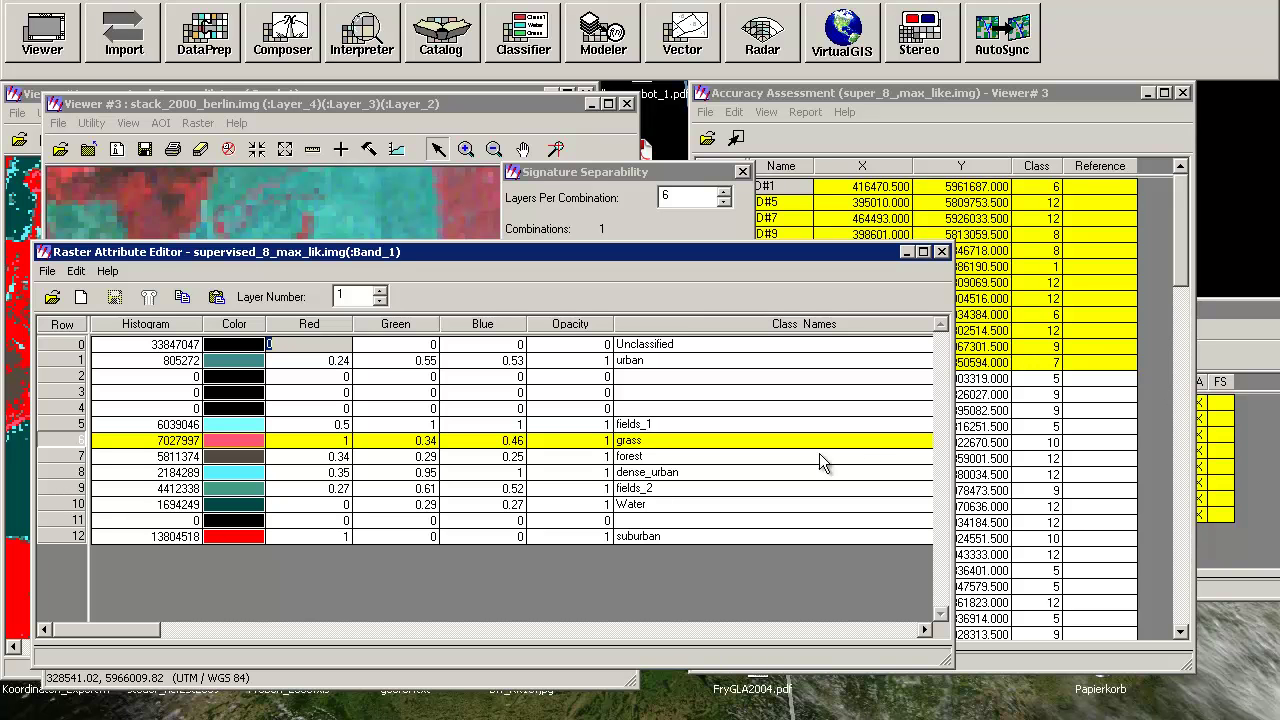
pyautogui.click(890, 97)
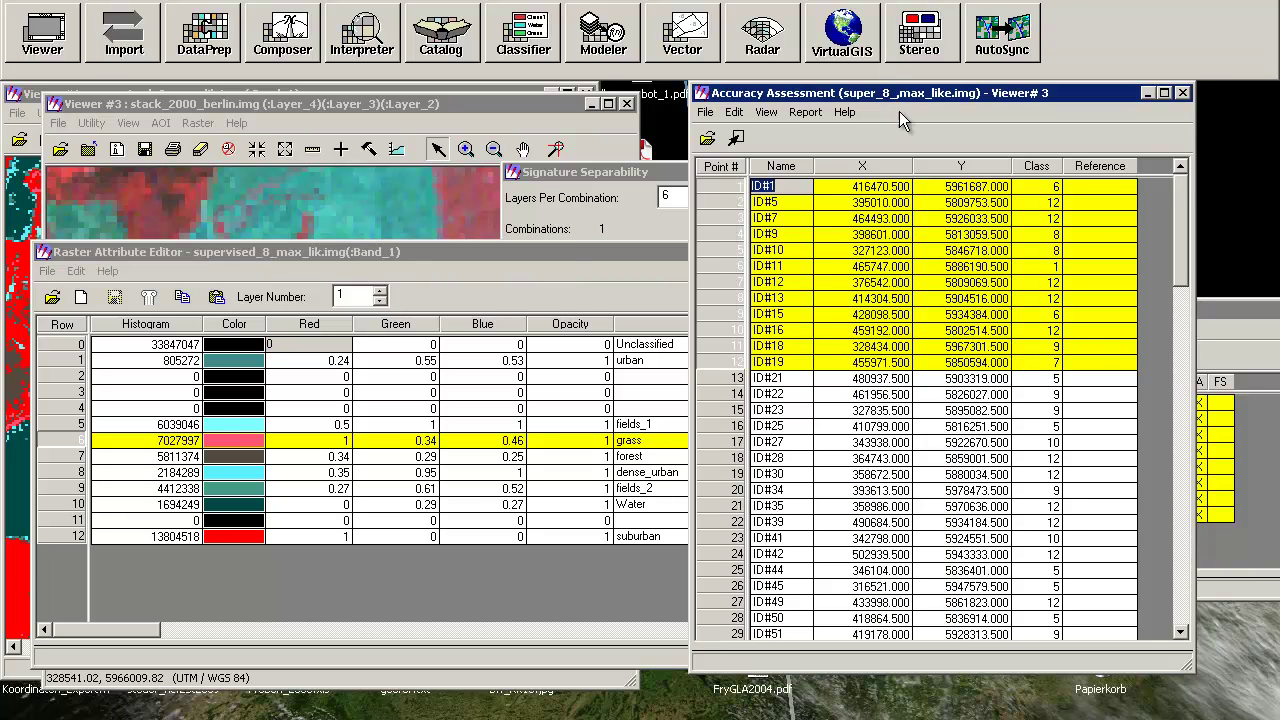
# Step: Hide the Class column values with Edit > Hide Class Values and move the attribute table aside
pyautogui.click(734, 112)
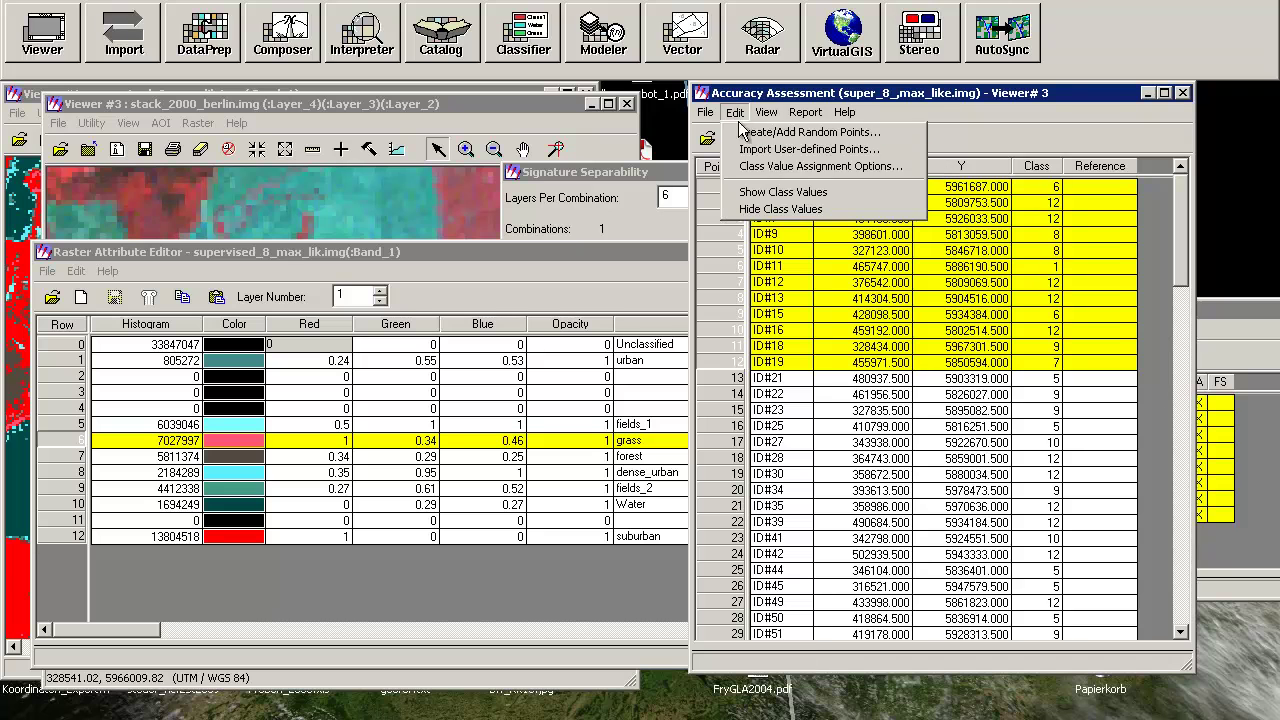
pyautogui.click(780, 209)
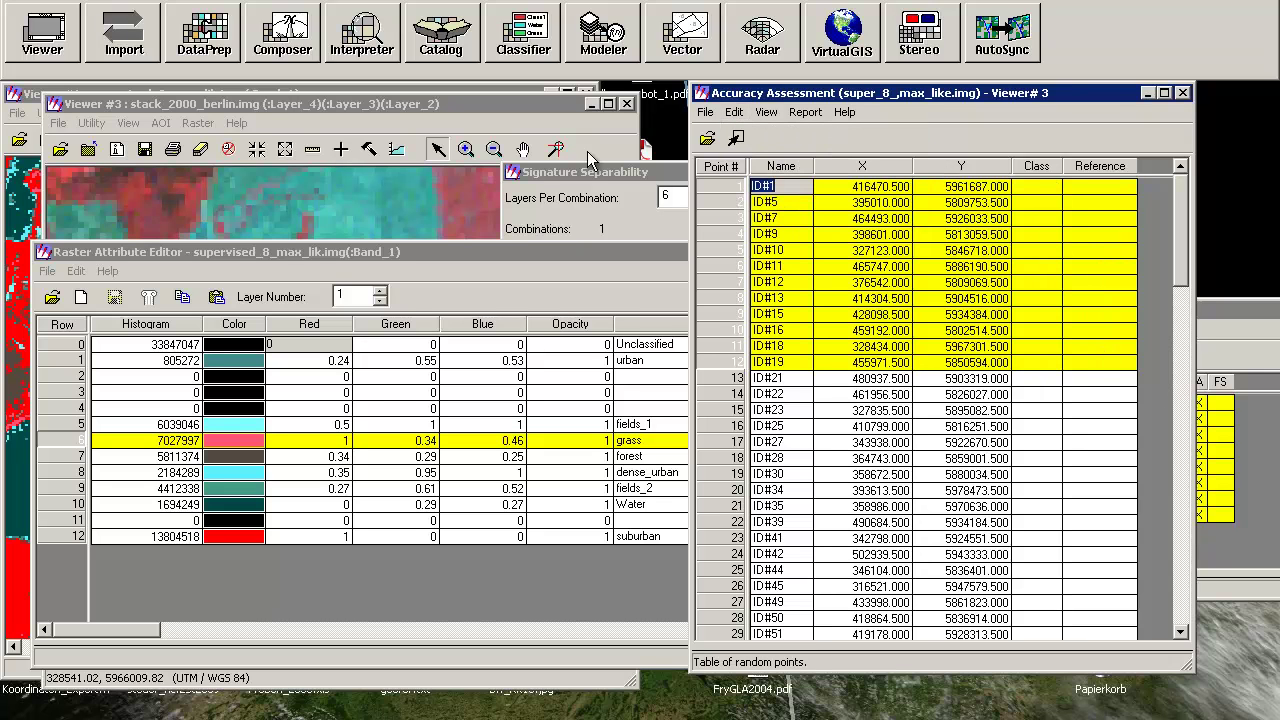
pyautogui.click(390, 255)
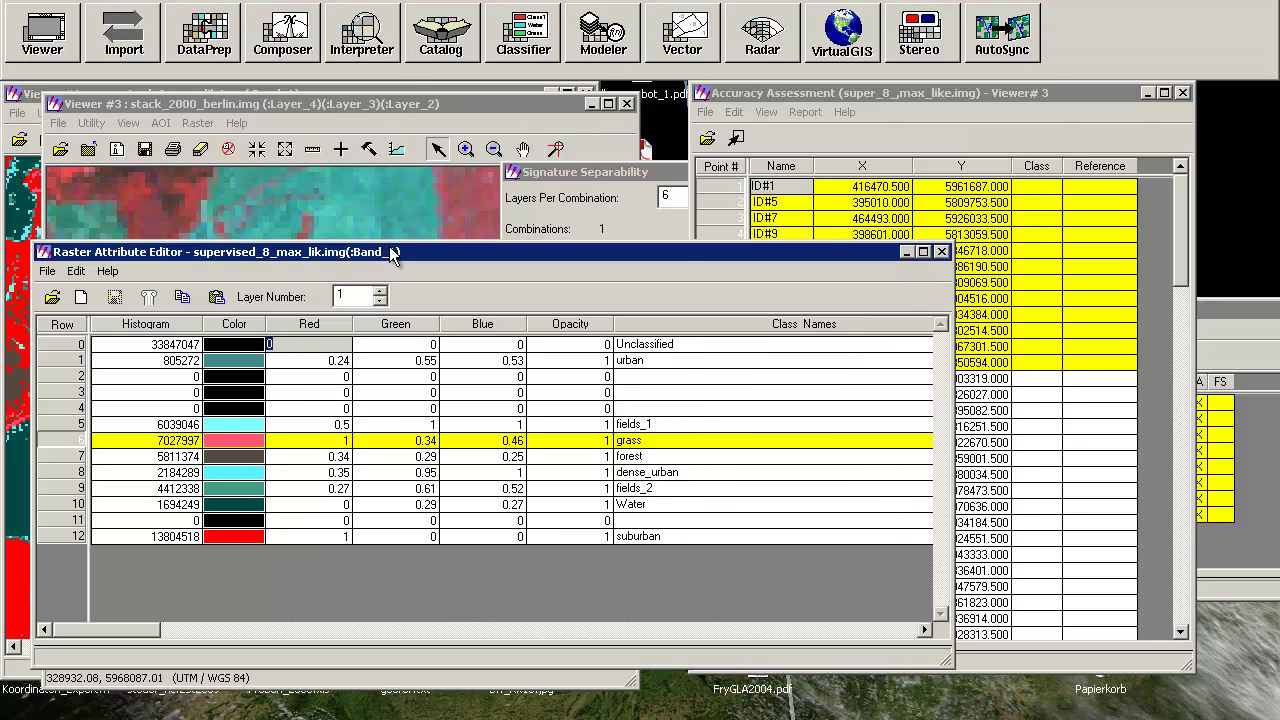
pyautogui.moveTo(405, 252); pyautogui.dragTo(435, 331)
# Step: Compare ID#18 on the Berlin image, then enter reference class 9 for ID#18
pyautogui.click(327, 105)
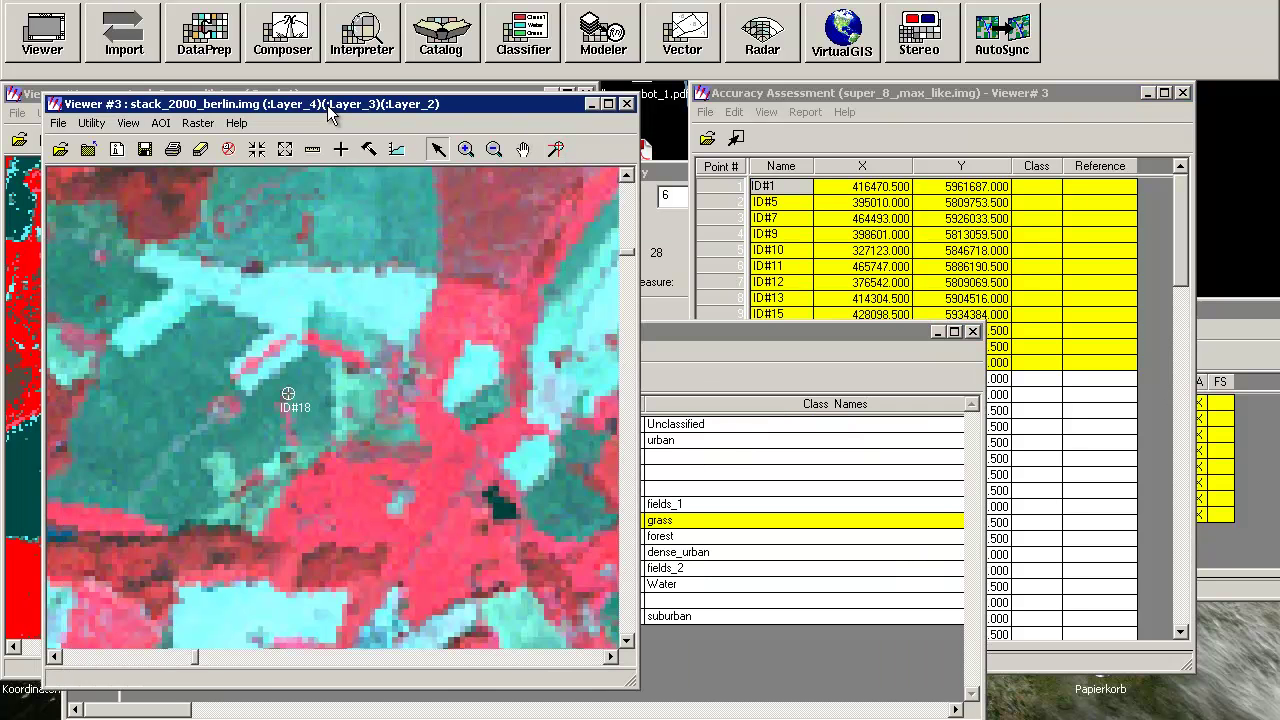
pyautogui.click(735, 330)
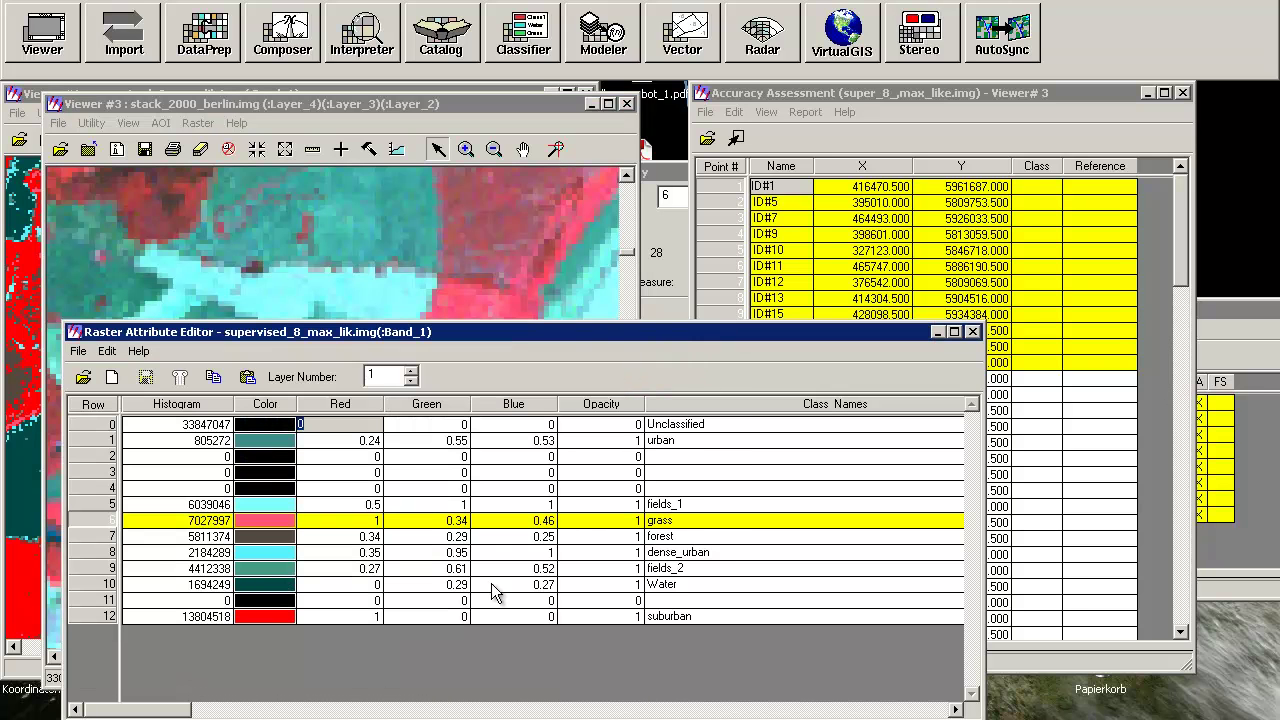
pyautogui.click(1119, 348)
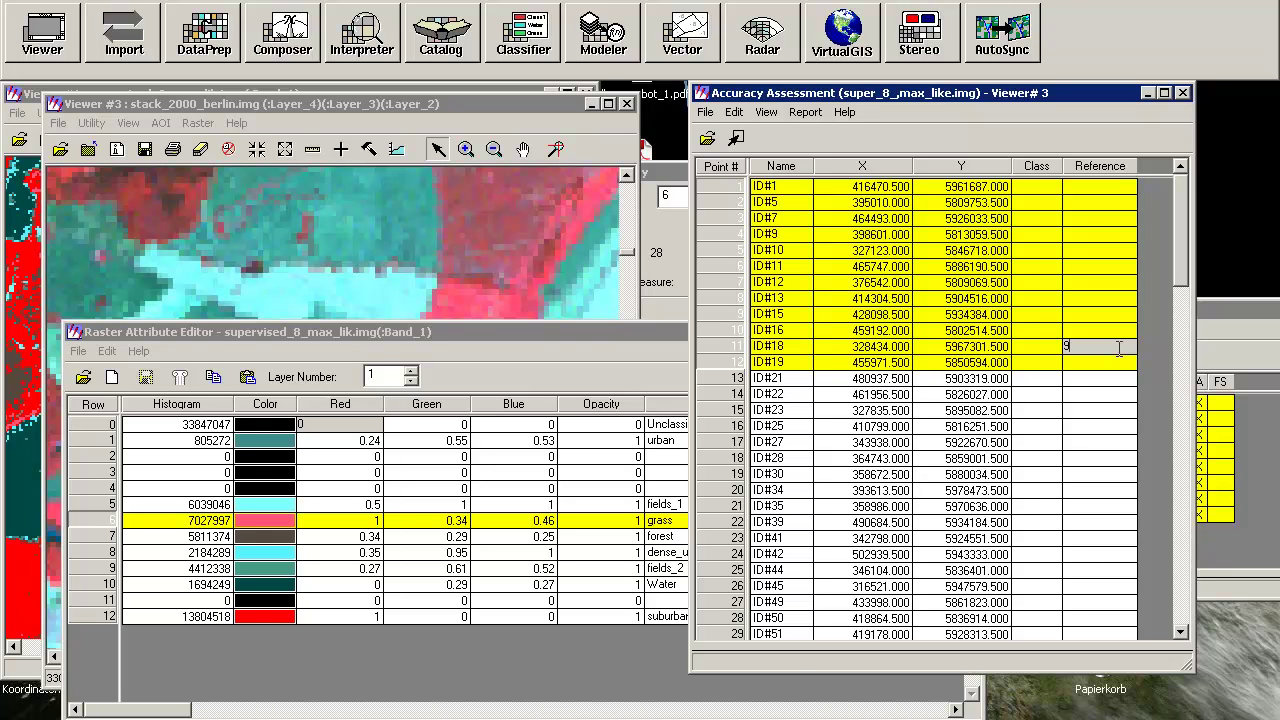
pyautogui.press('Return')
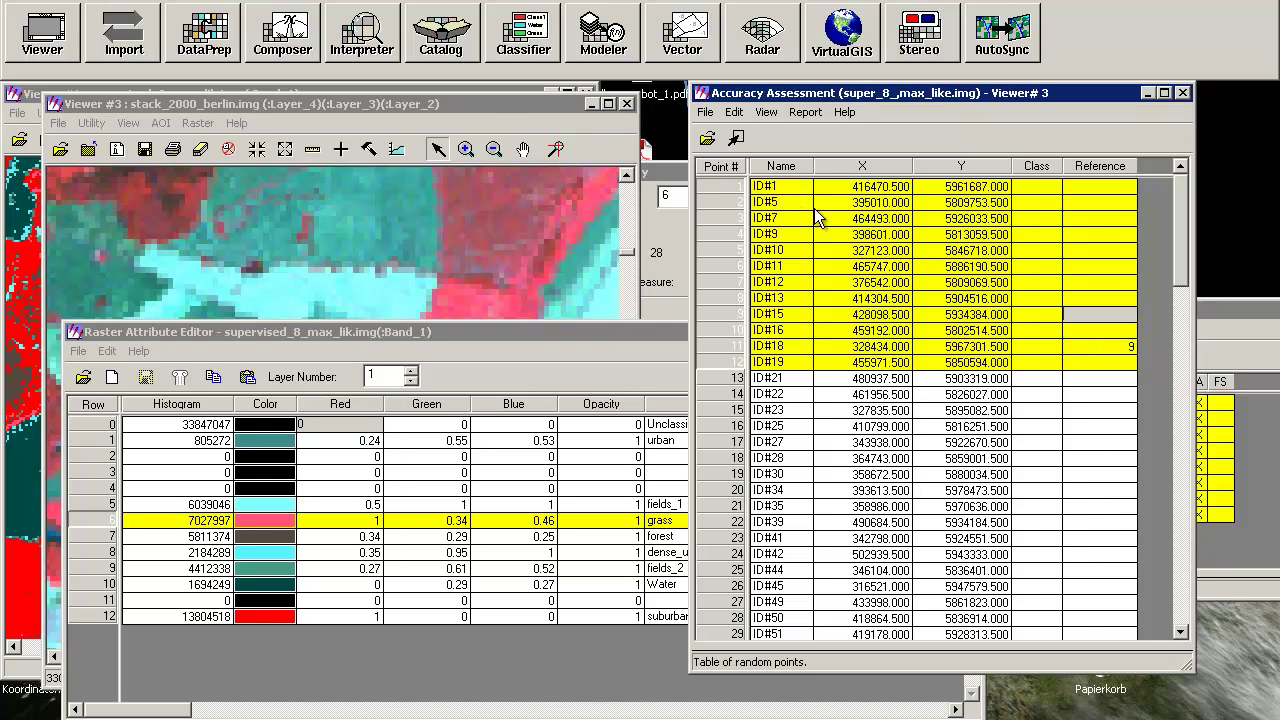
# Step: Zoom out the Berlin image and pan east toward point ID#13
pyautogui.click(475, 121)
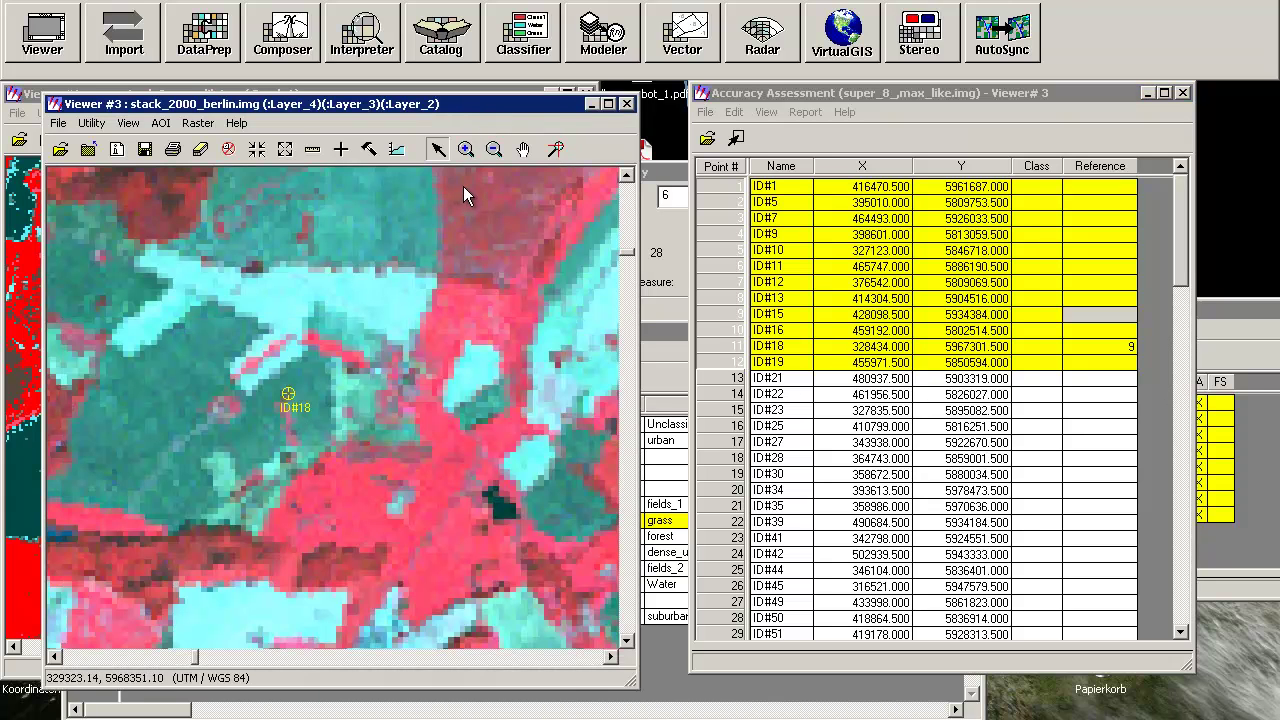
pyautogui.click(494, 148)
pyautogui.moveTo(267, 285); pyautogui.dragTo(400, 460)
pyautogui.click(470, 463)
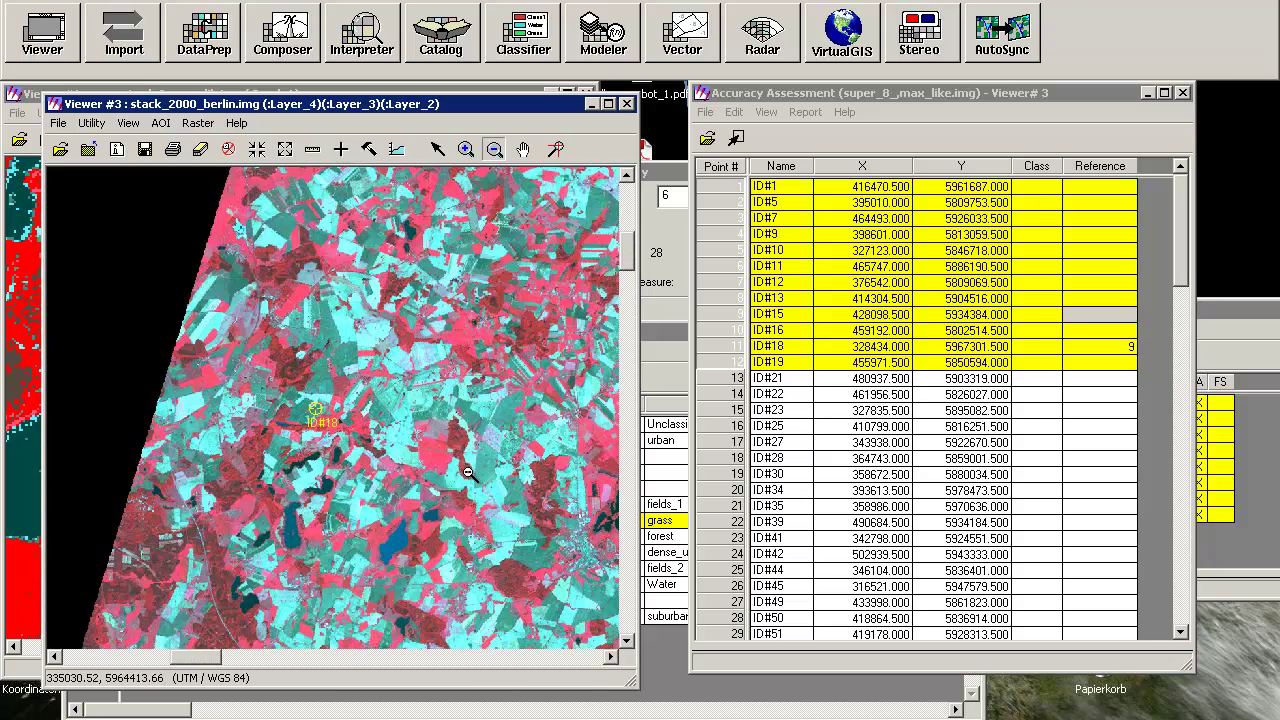
pyautogui.click(543, 411)
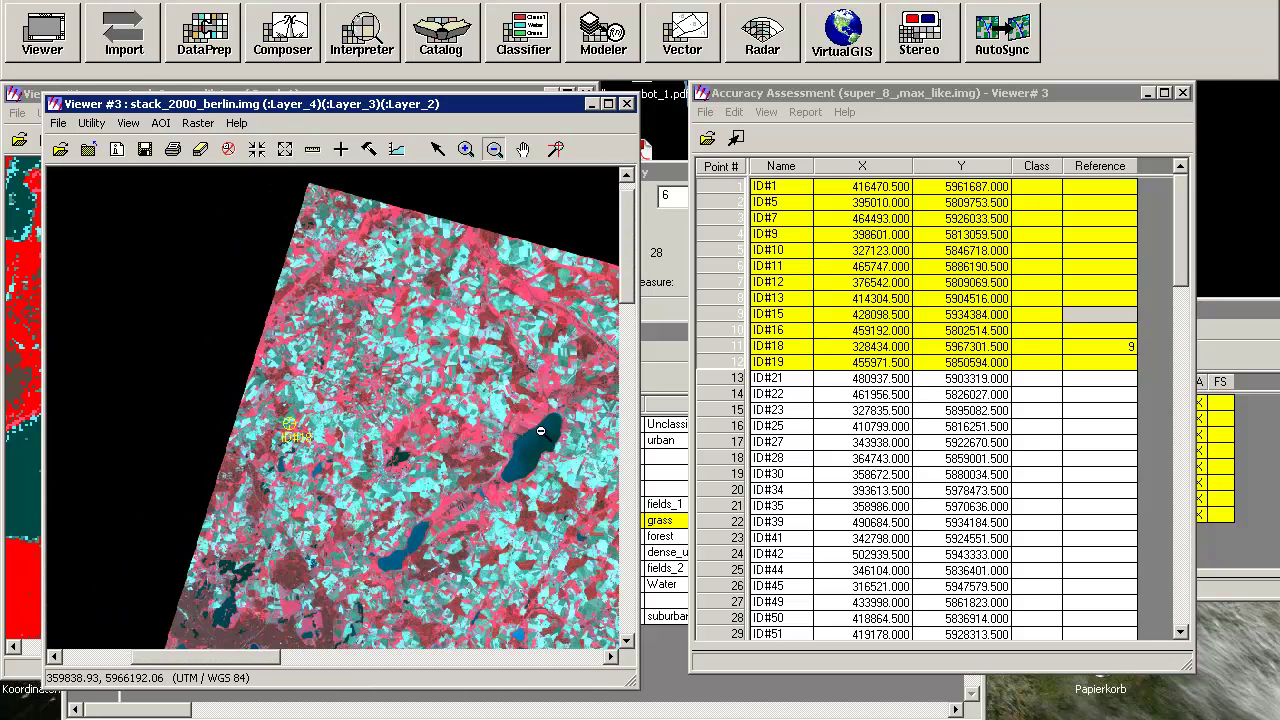
pyautogui.click(626, 612)
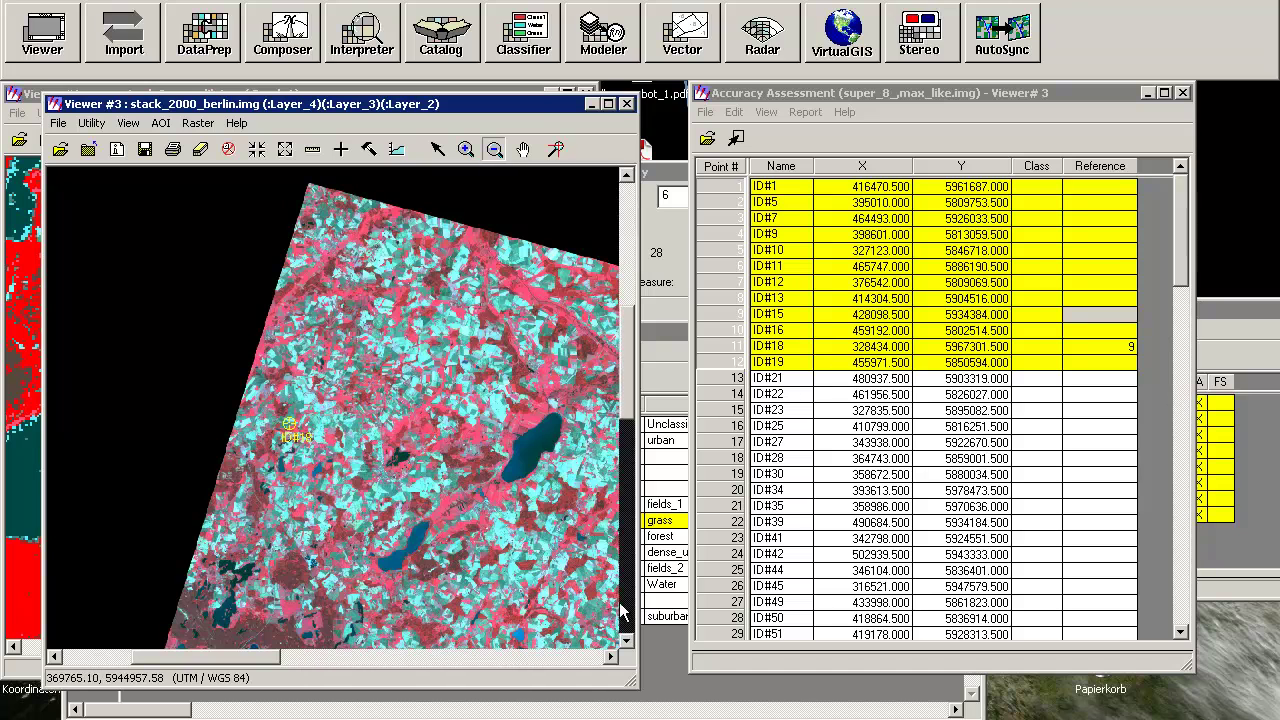
pyautogui.click(567, 657)
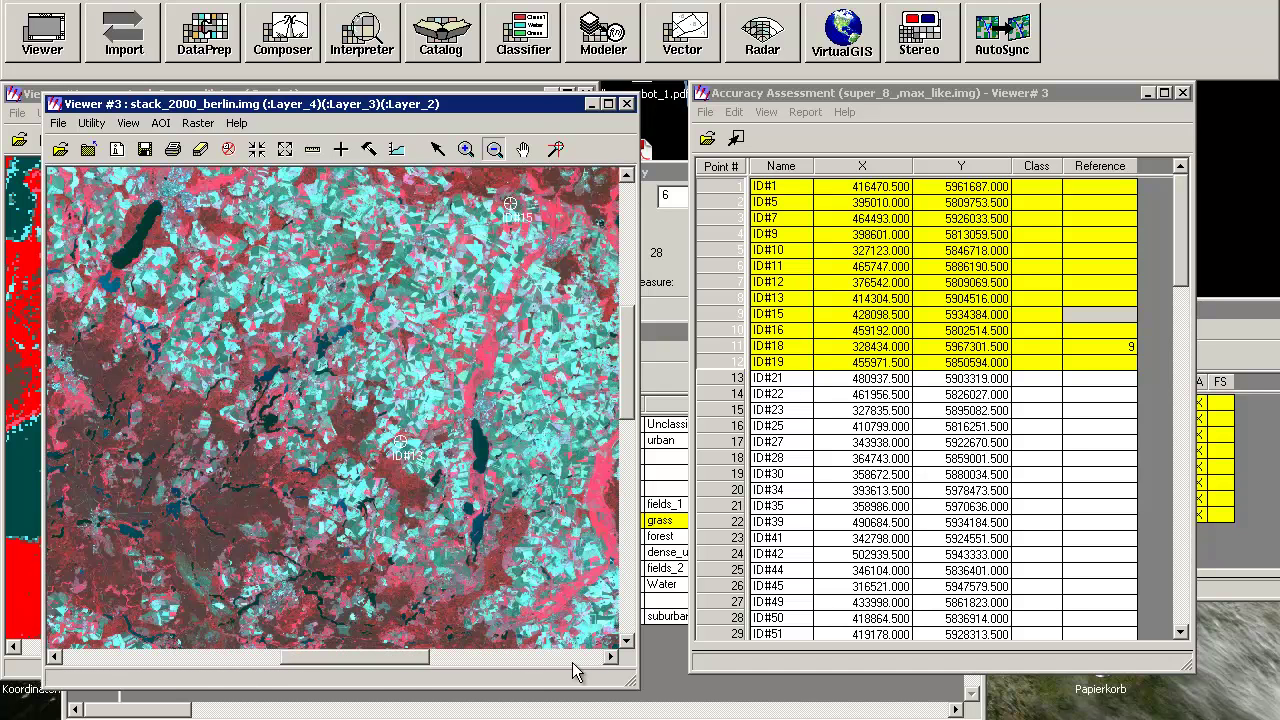
# Step: Zoom in closely on point ID#13 with the Zoom In tool
pyautogui.click(466, 148)
pyautogui.moveTo(374, 410); pyautogui.dragTo(452, 490)
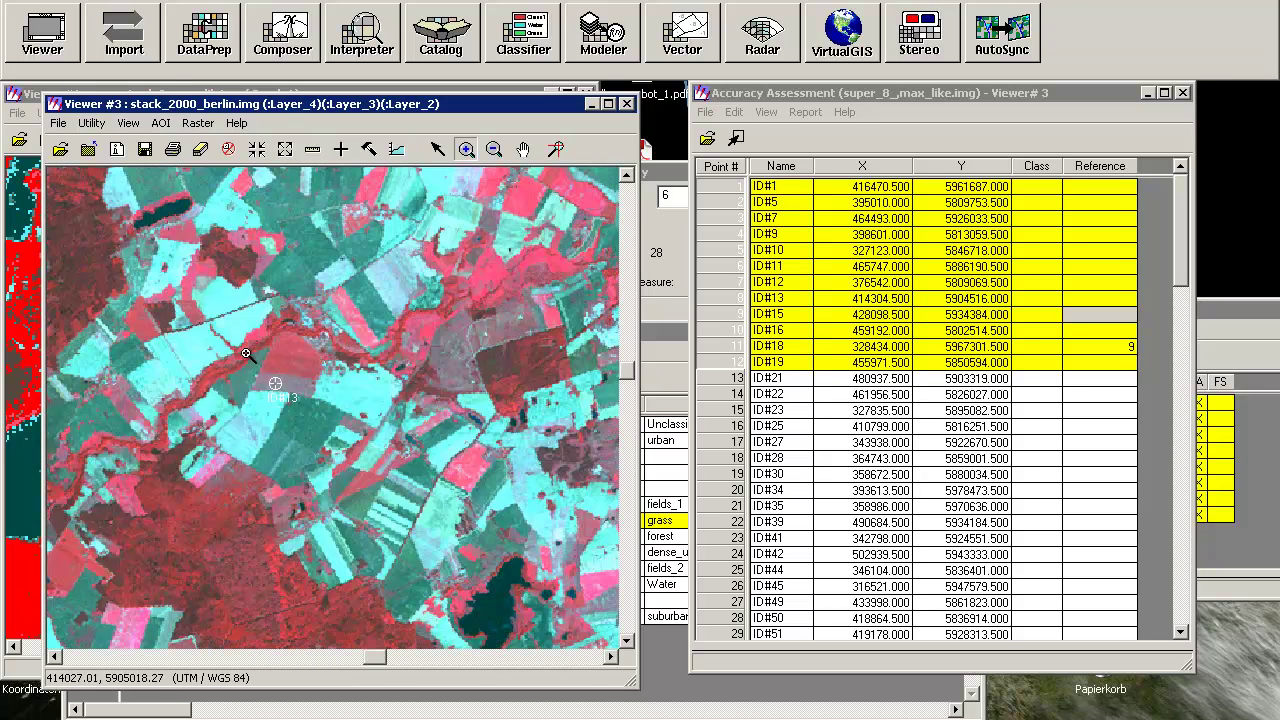
pyautogui.moveTo(231, 348); pyautogui.dragTo(386, 453)
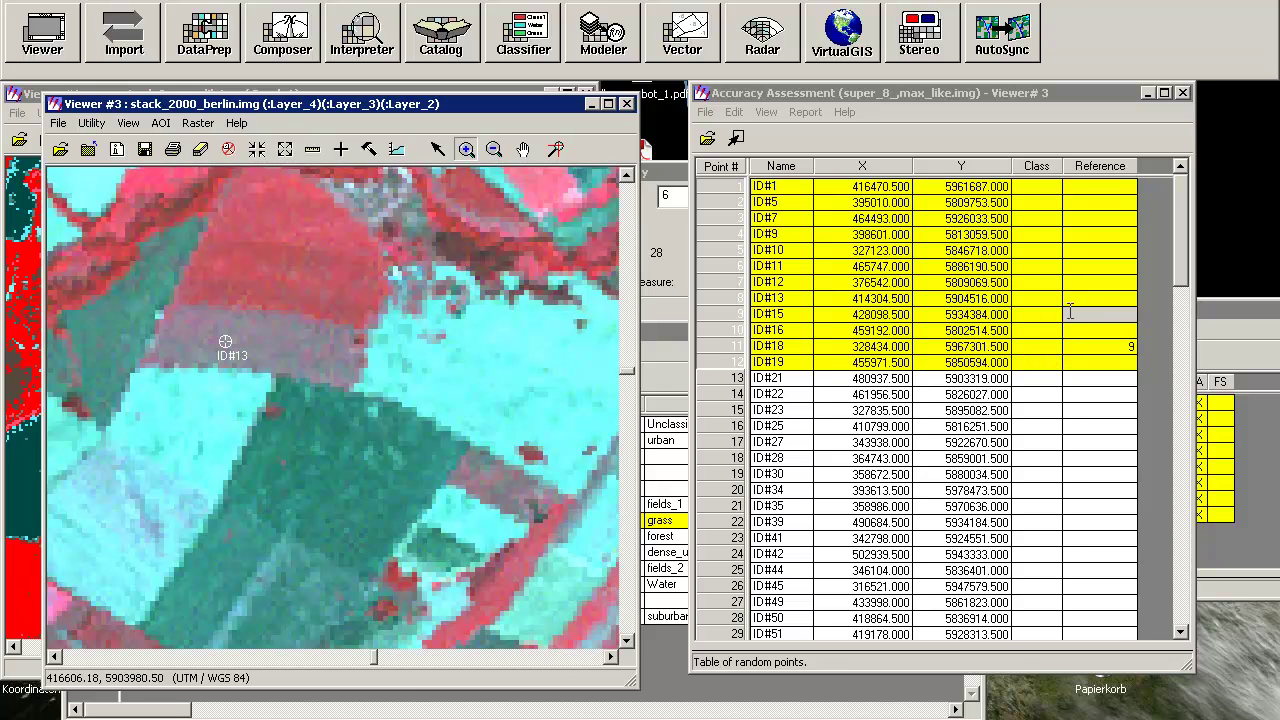
# Step: Record reference class 6 for point ID#13 in the Accuracy Assessment table
pyautogui.click(668, 341)
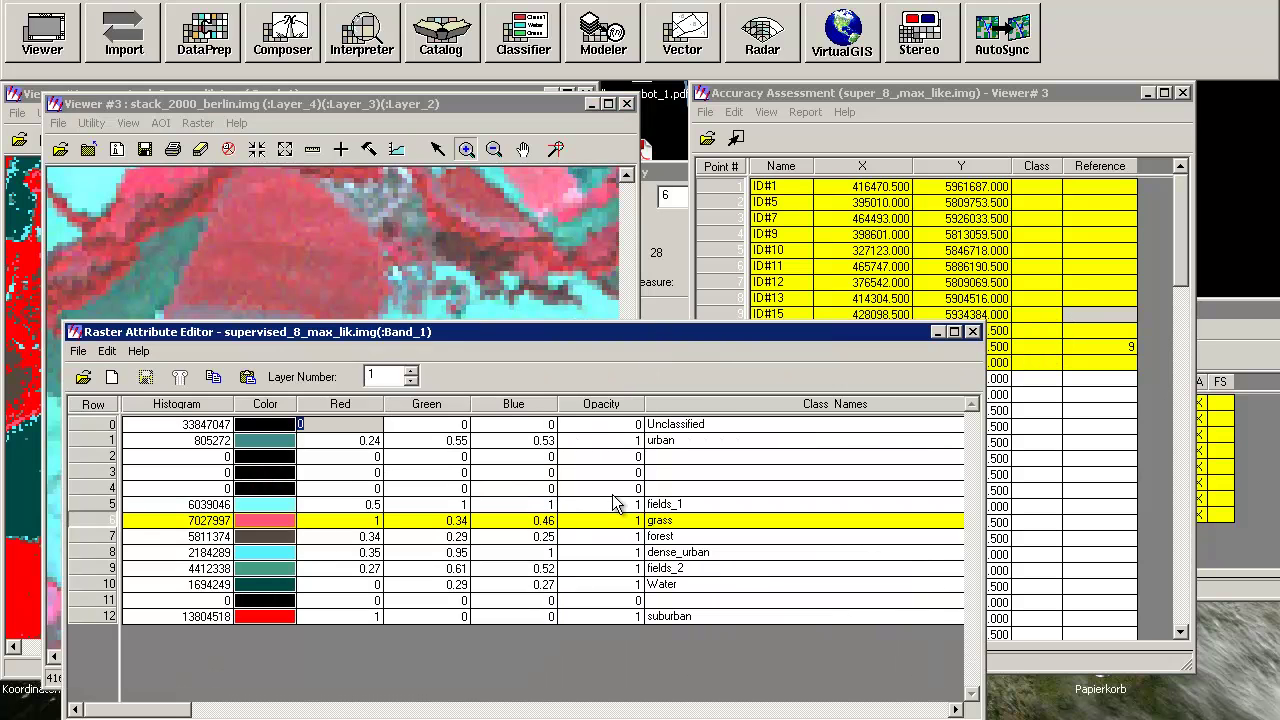
pyautogui.click(1007, 92)
pyautogui.moveTo(515, 102); pyautogui.dragTo(495, 98)
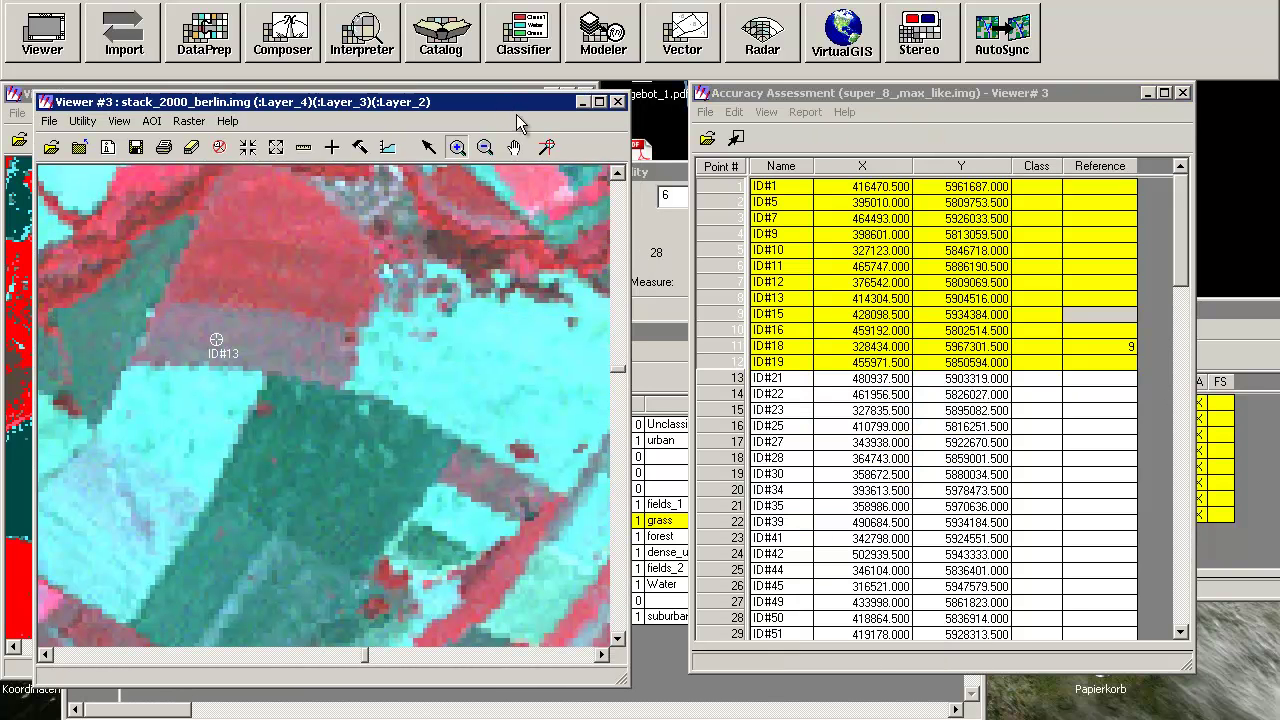
pyautogui.click(1104, 299)
pyautogui.write('6')
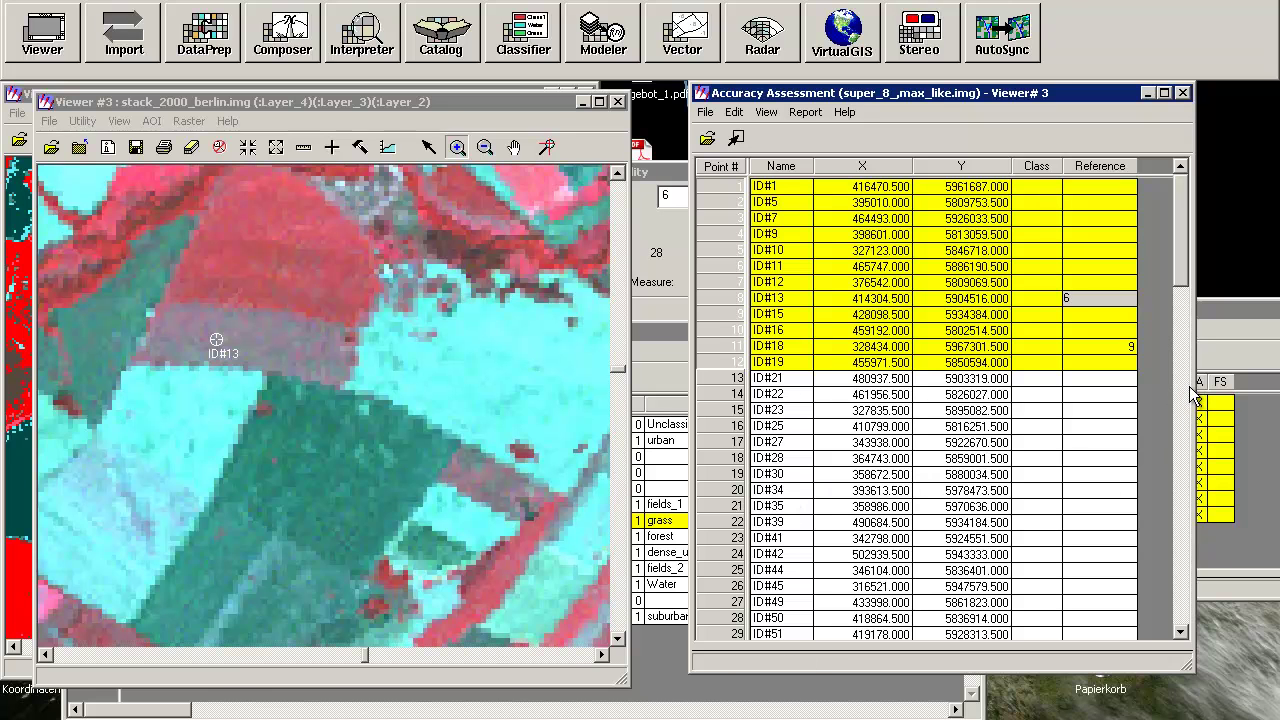
pyautogui.moveTo(1182, 281); pyautogui.dragTo(1217, 181)
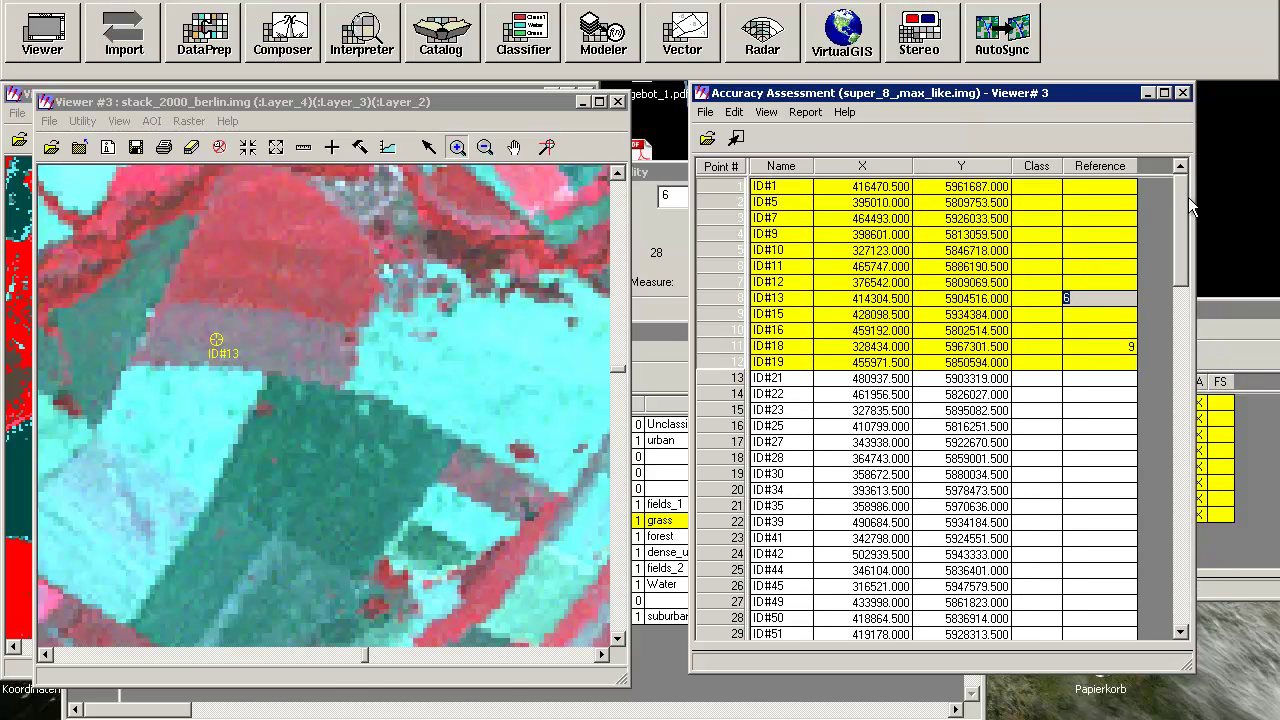